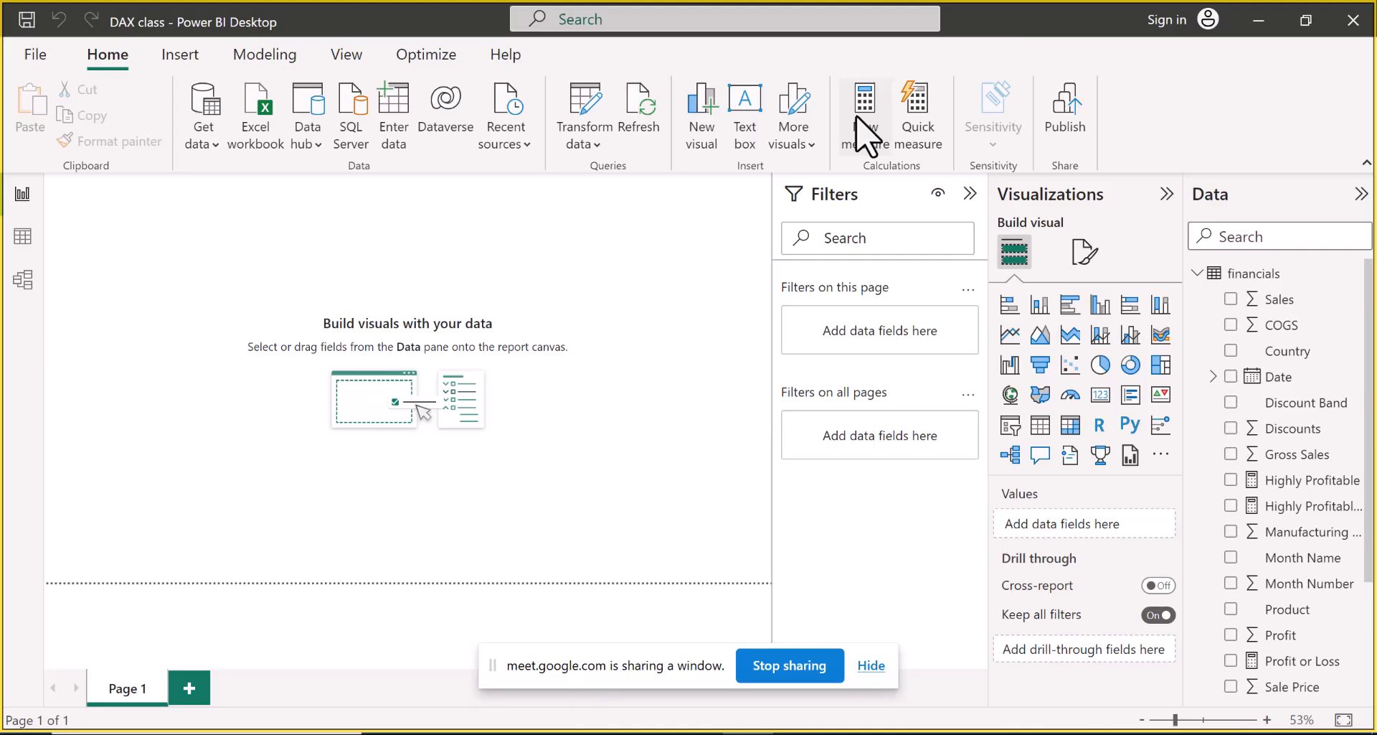
Create a new measure and replace its default text with TOTALYTD( SUM(Sales[Revenue]), 'Date'[Date], dismissing the message notification
click(857, 117)
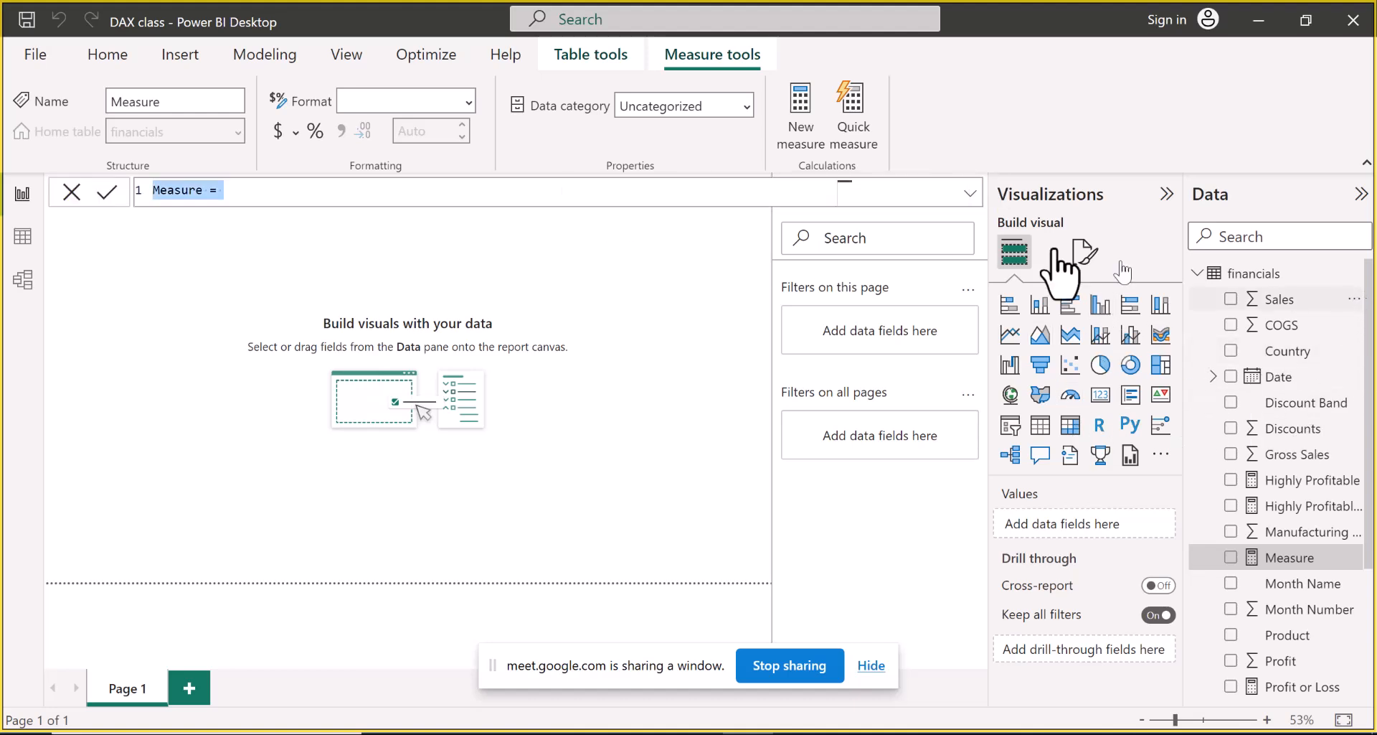
key(BackSpace)
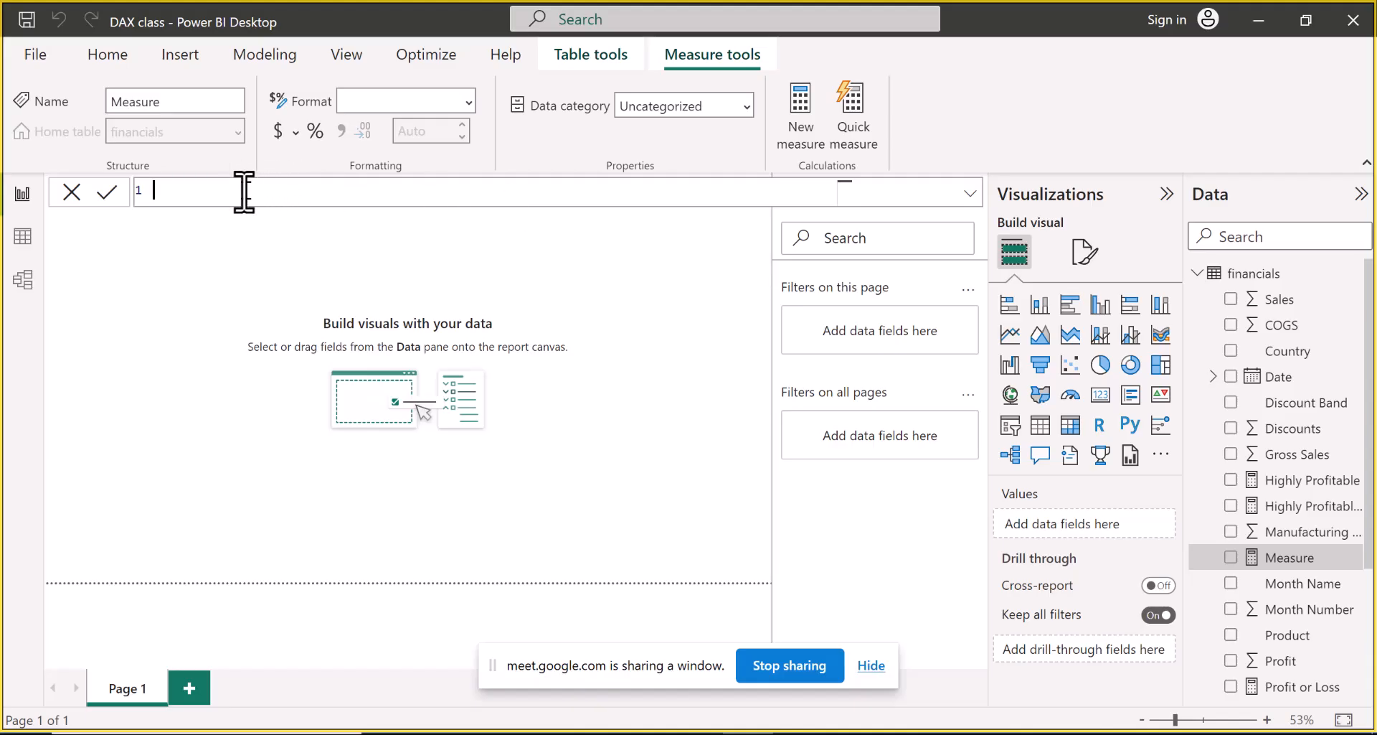
text(TOTALYTD(     SUM(Sales[Revenue]),     'Date'[Date])
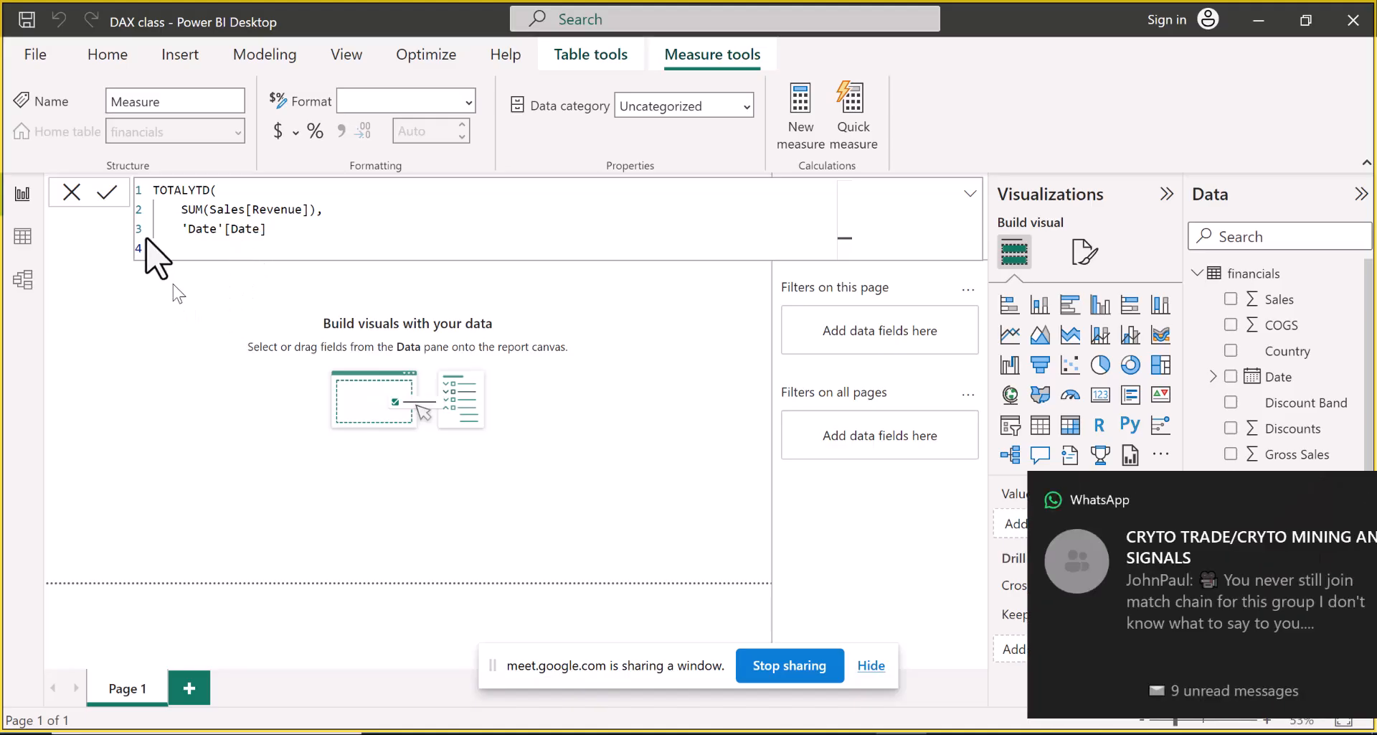
mouse_move(1251, 485)
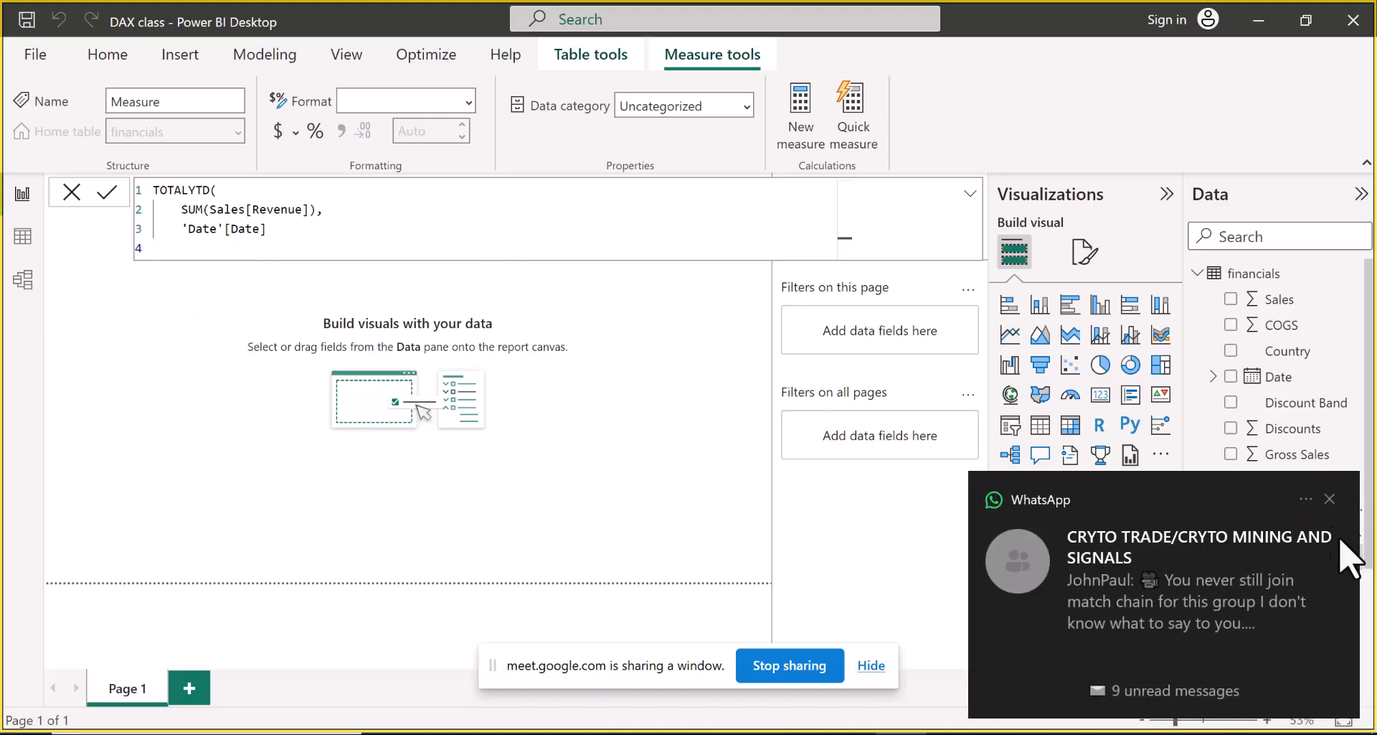
click(1329, 498)
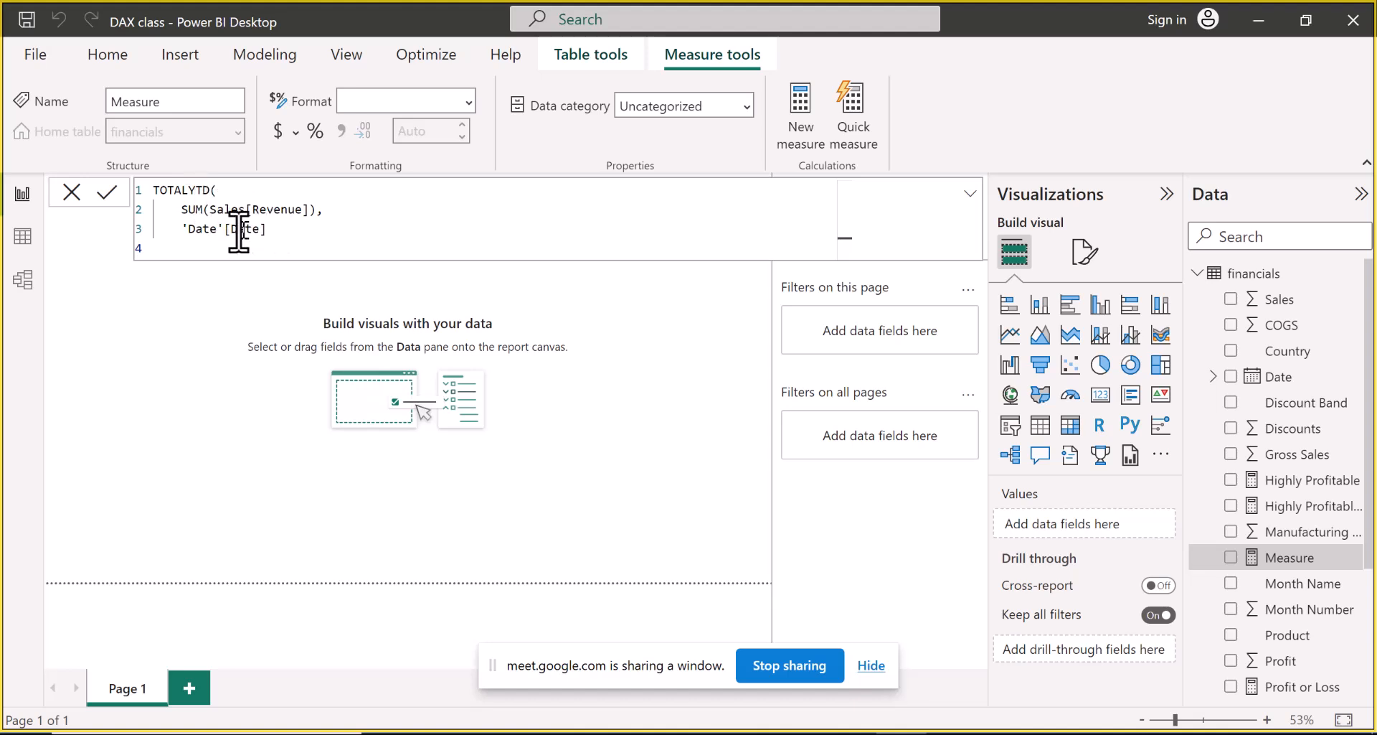
Name the measure DATE by adding "DATE =" in front of the TOTALYTD expression
click(153, 193)
text(DATE =)
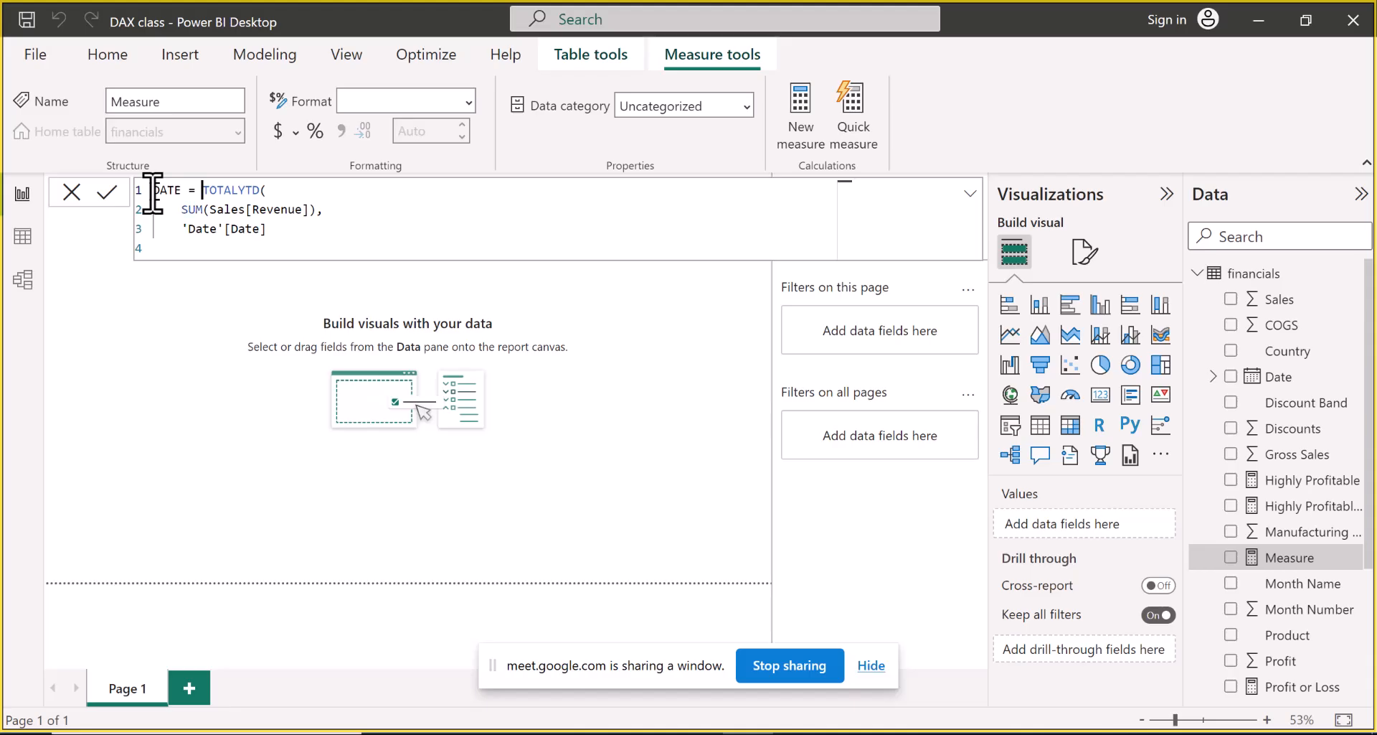
key(BackSpace)
Move the SUM and 'Date'[Date] arguments up so they directly follow the TOTALYTD opening parenthesis, dismissing the message notification
drag(274, 231, 177, 213)
key(ctrl+c)
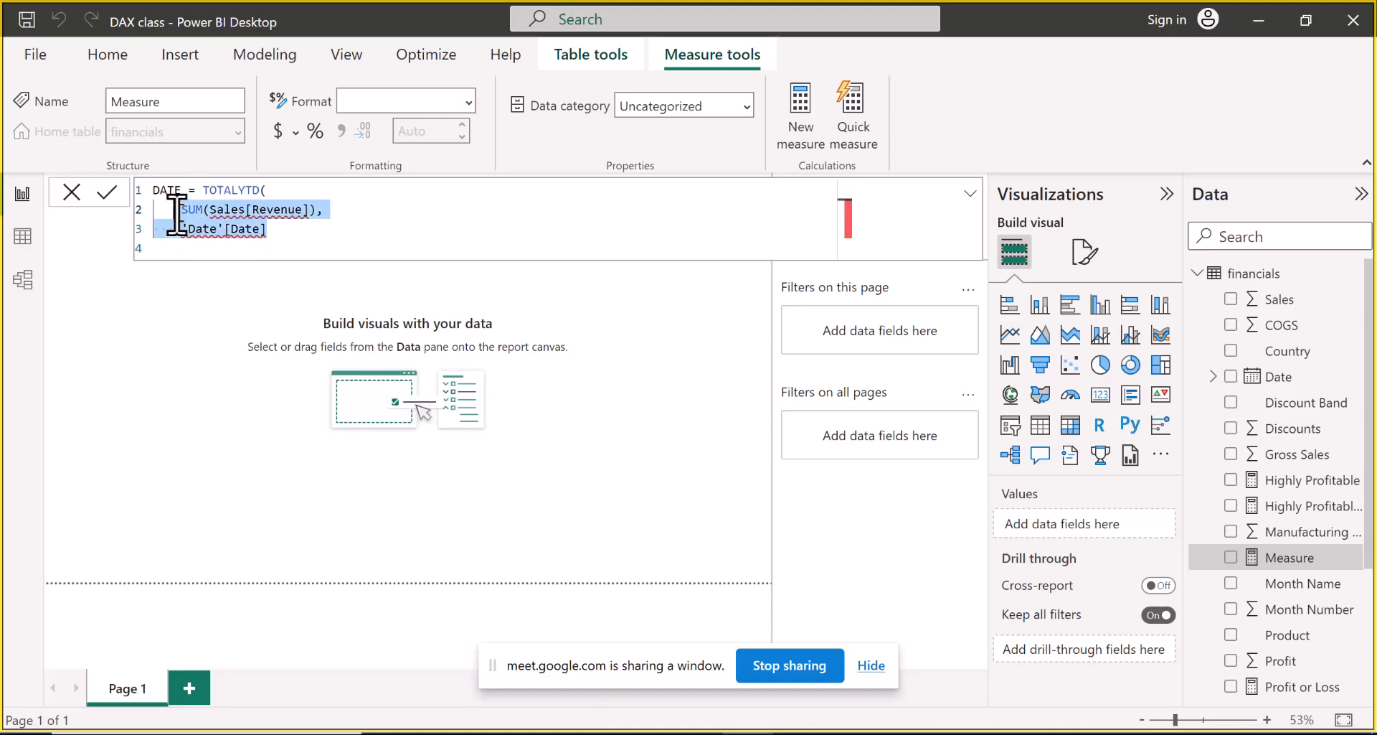
key(BackSpace)
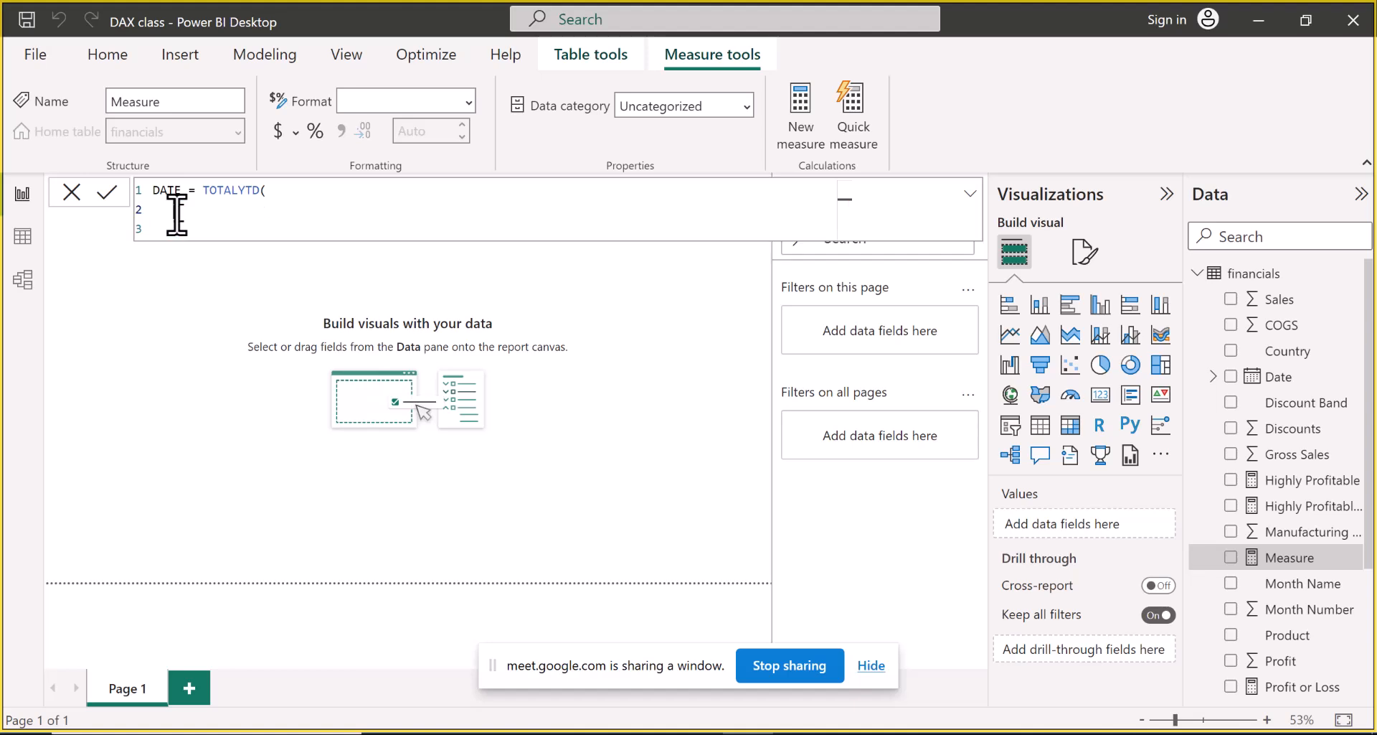
key(BackSpace)
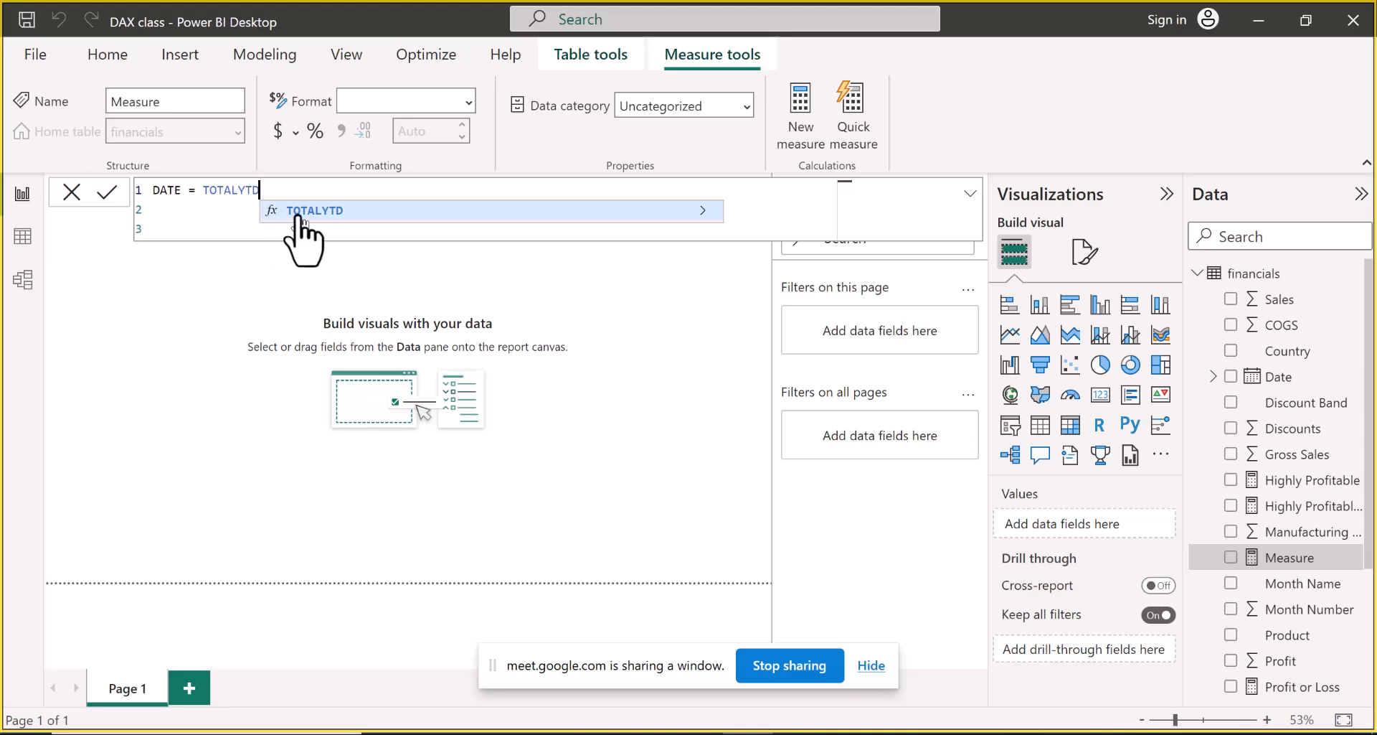
click(704, 212)
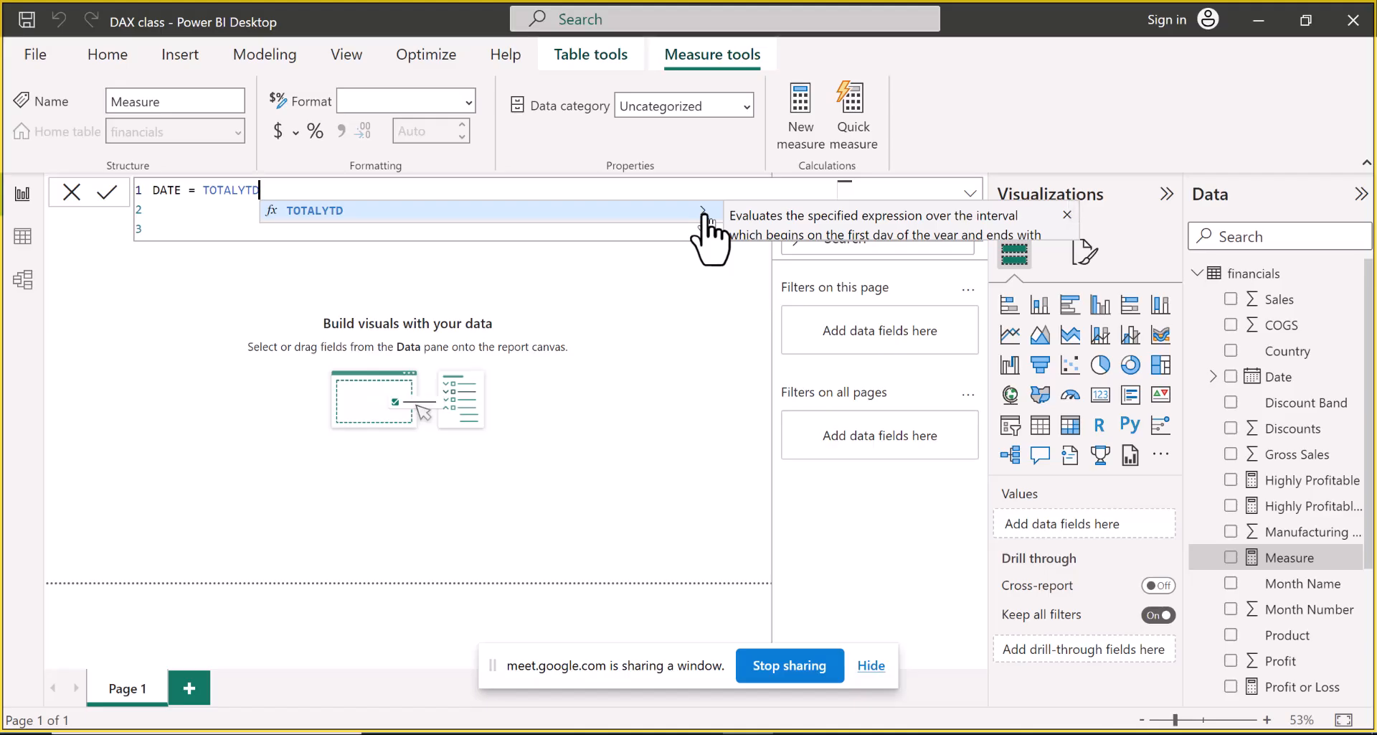
text(()
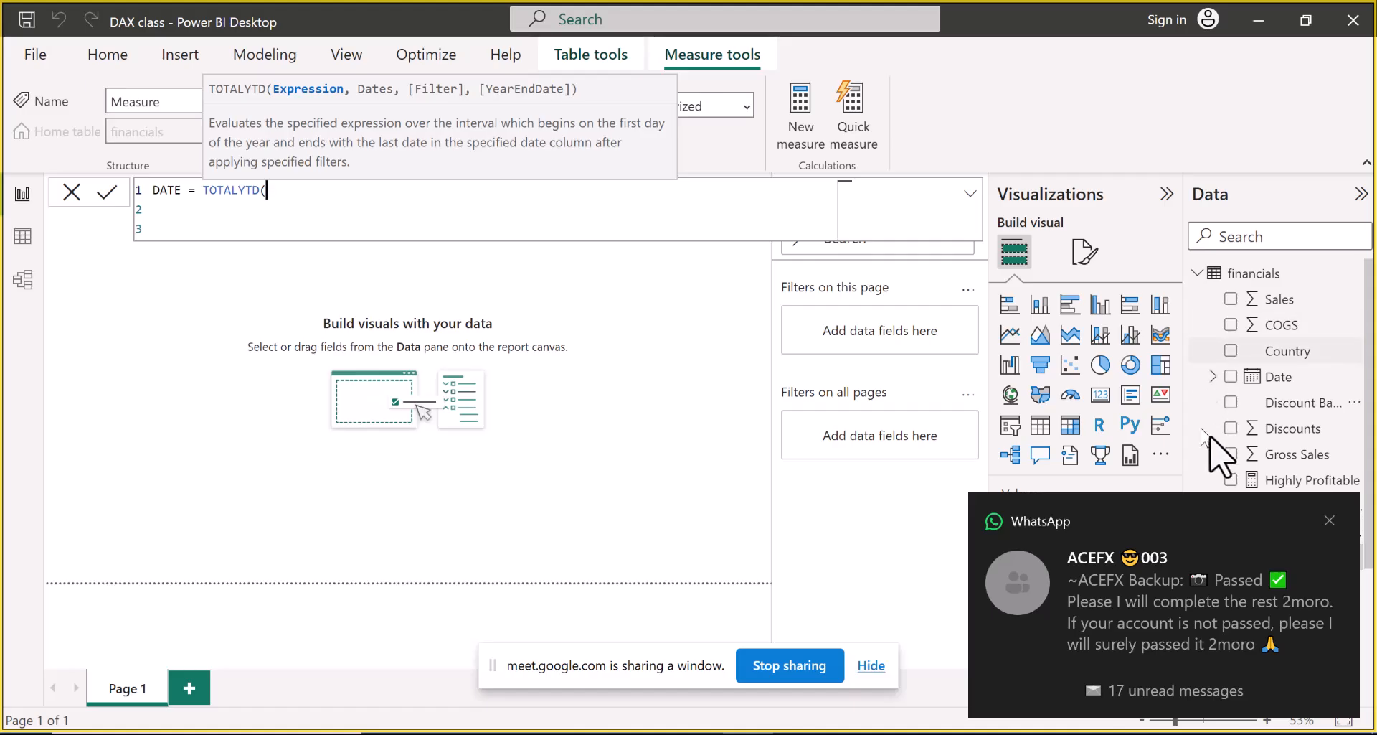
click(1333, 521)
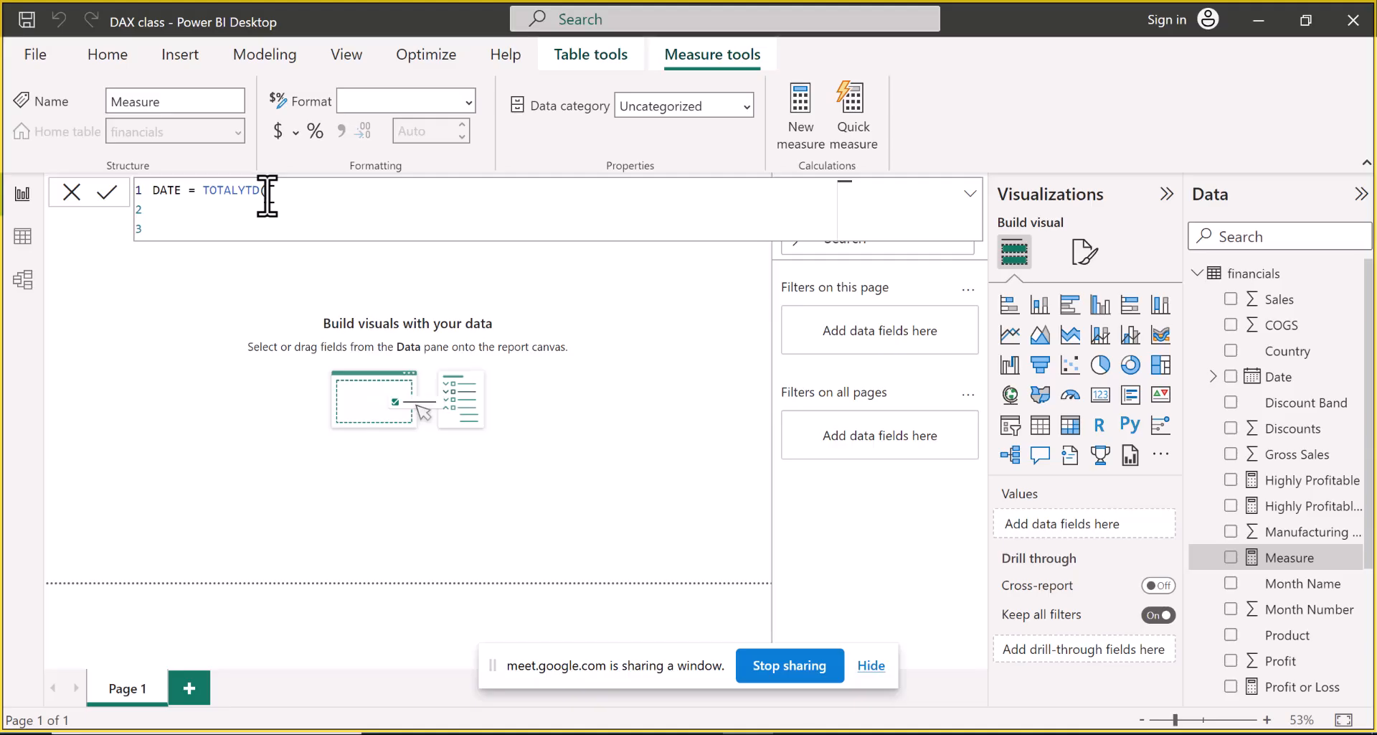
key(ctrl+v)
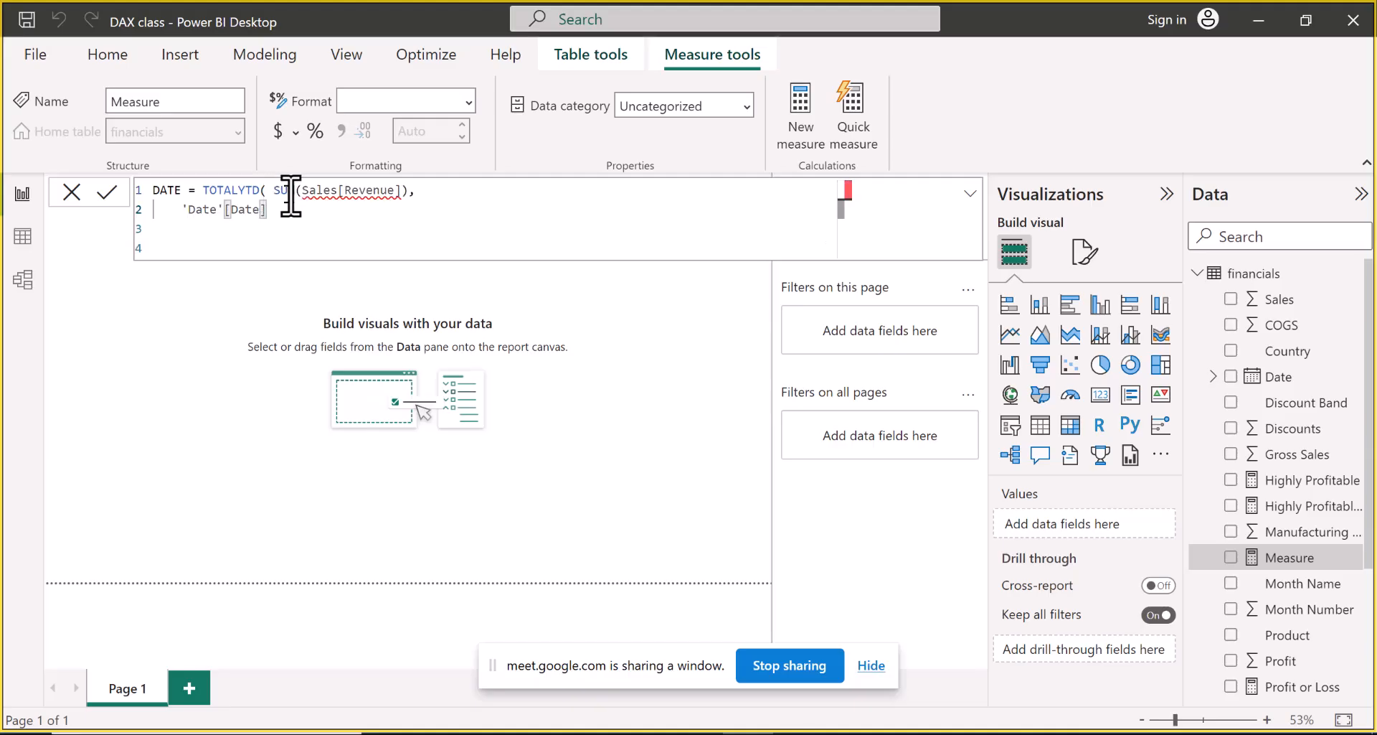
Replace Sales[Revenue] inside the SUM function with the financials[ Sales] column
click(402, 192)
key(BackSpace)
key(BackSpace)
key(BackSpace)
key(BackSpace)
key(BackSpace)
key(BackSpace)
key(BackSpace)
key(BackSpace)
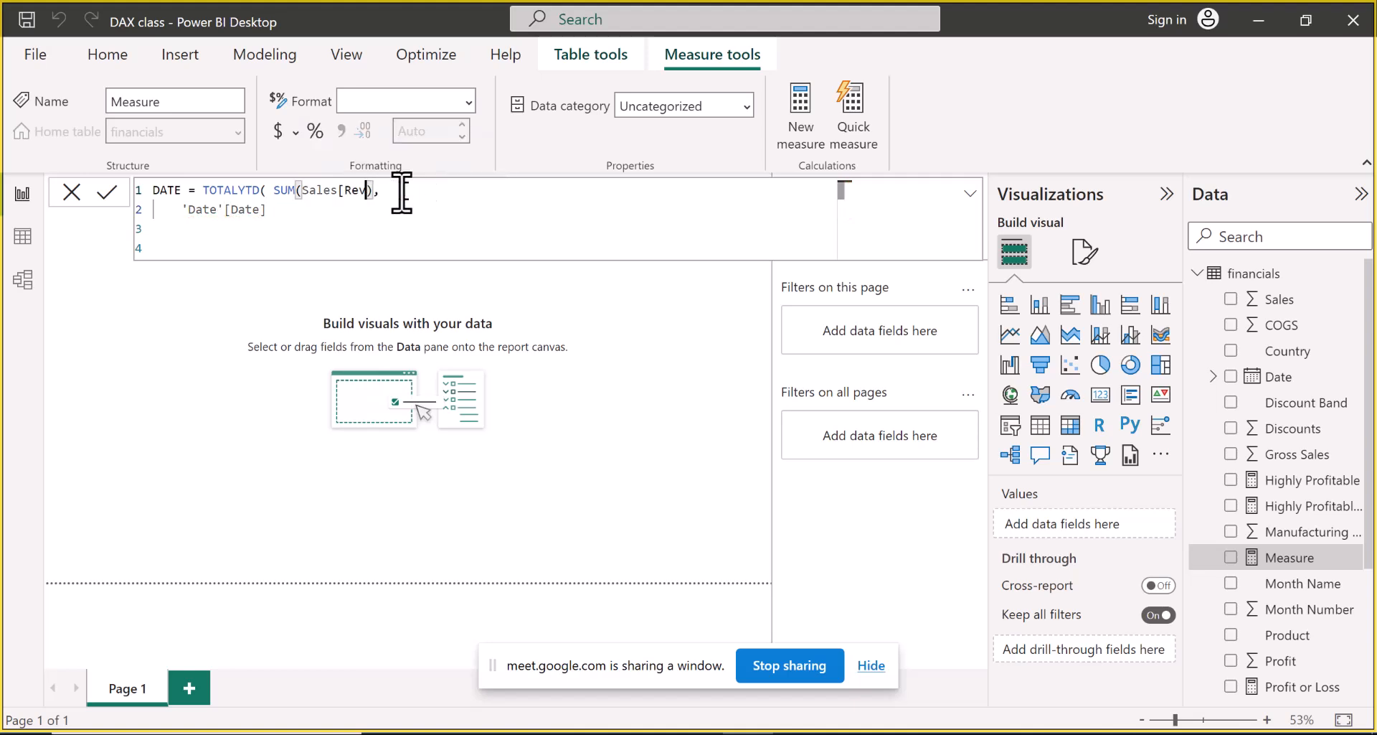
key(BackSpace)
key(BackSpace)
key(BackSpace)
key(BackSpace)
key(BackSpace)
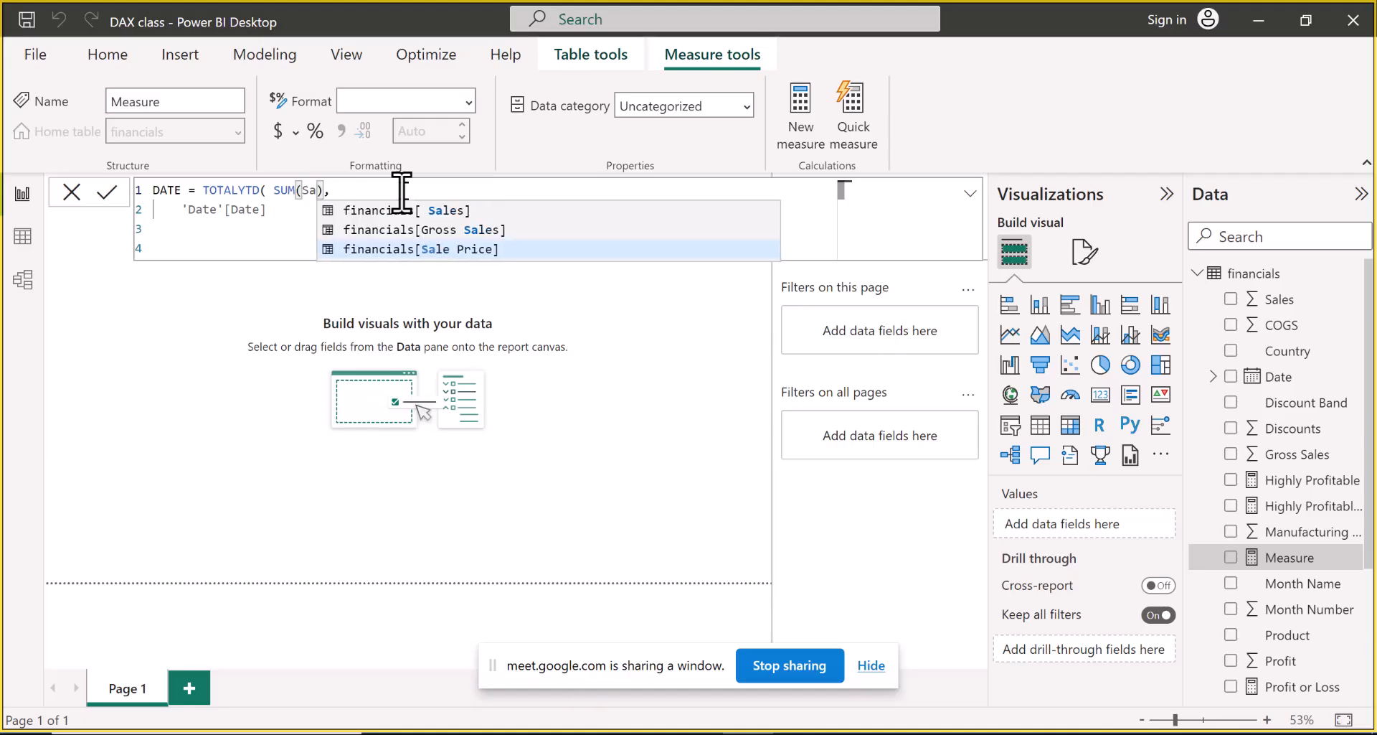
key(BackSpace)
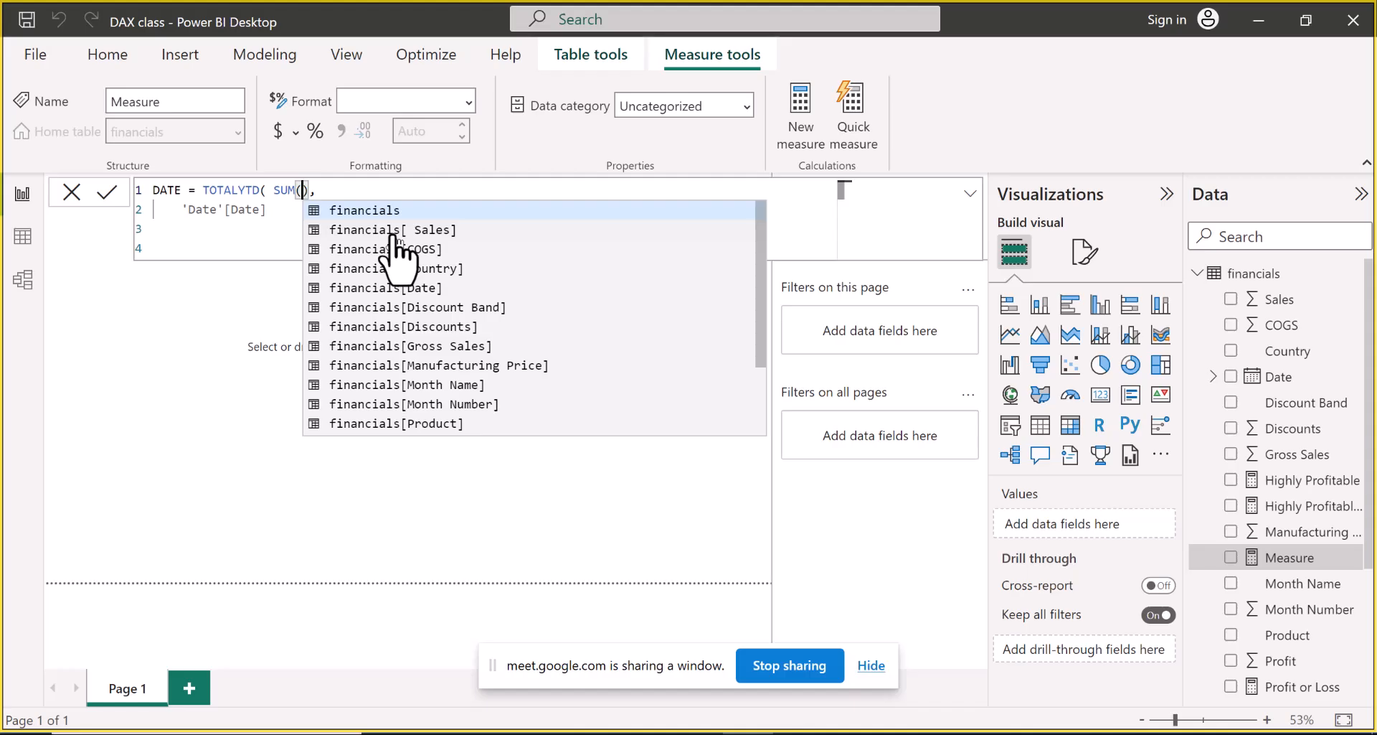
click(393, 230)
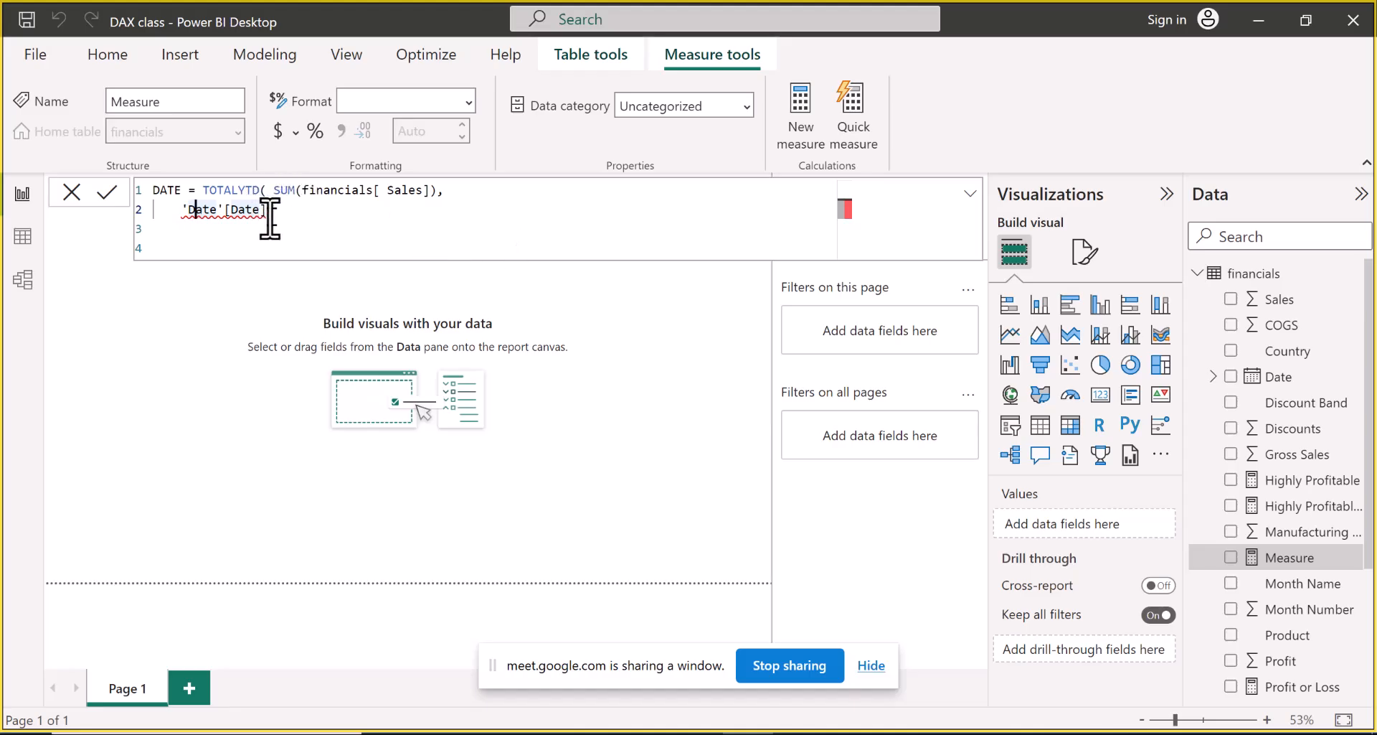
Replace the 'Date'[Date] argument with 'financials'[Date] and close the TOTALYTD function with a parenthesis
mouse_move(269, 213)
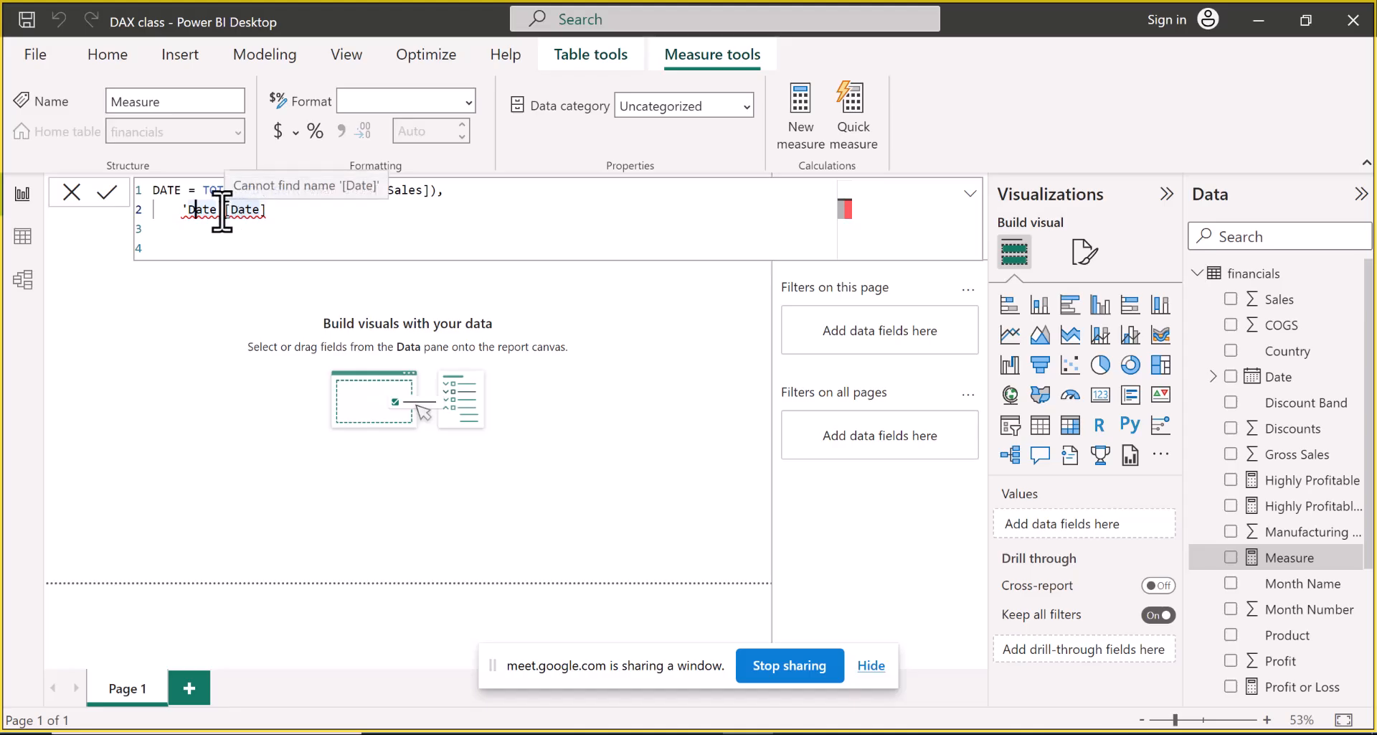
click(264, 213)
key(BackSpace)
key(BackSpace)
key(BackSpace)
key(BackSpace)
key(BackSpace)
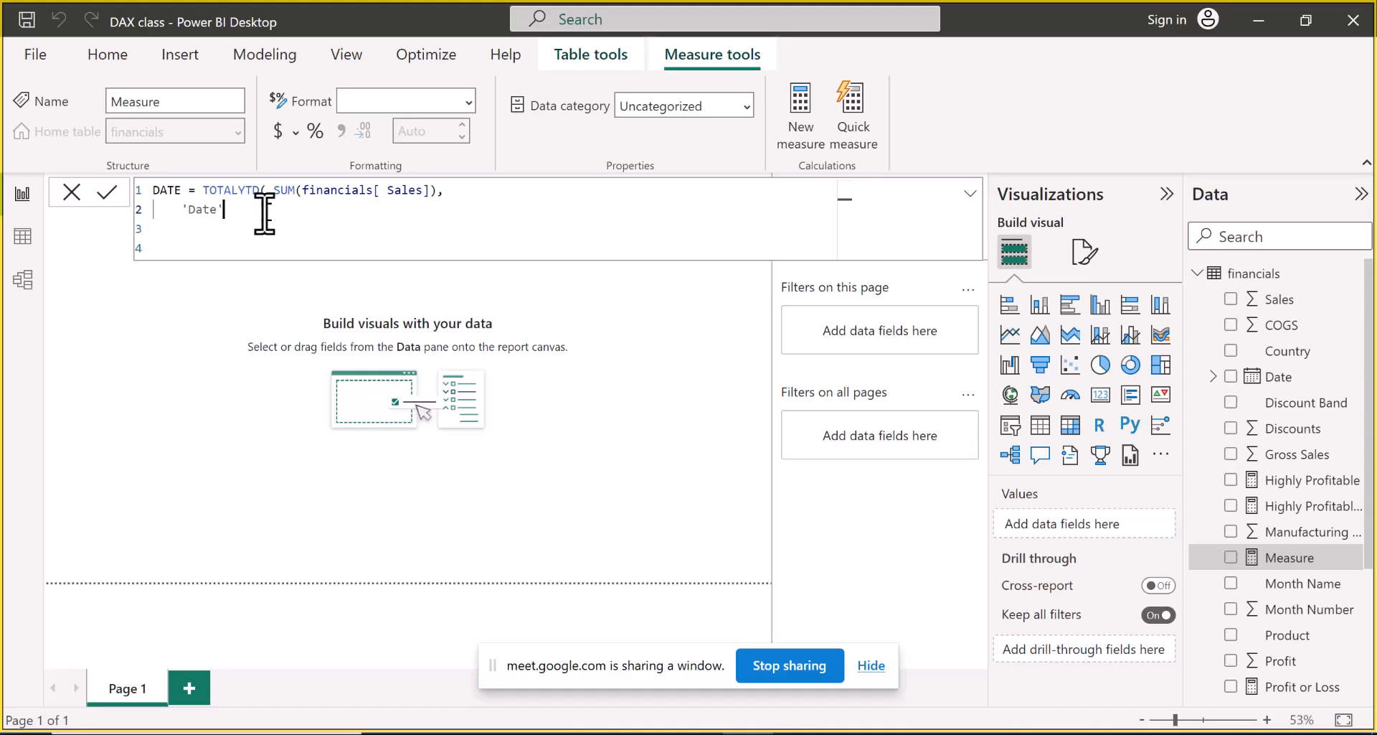
key(BackSpace)
key(BackSpace)
key(BackSpace)
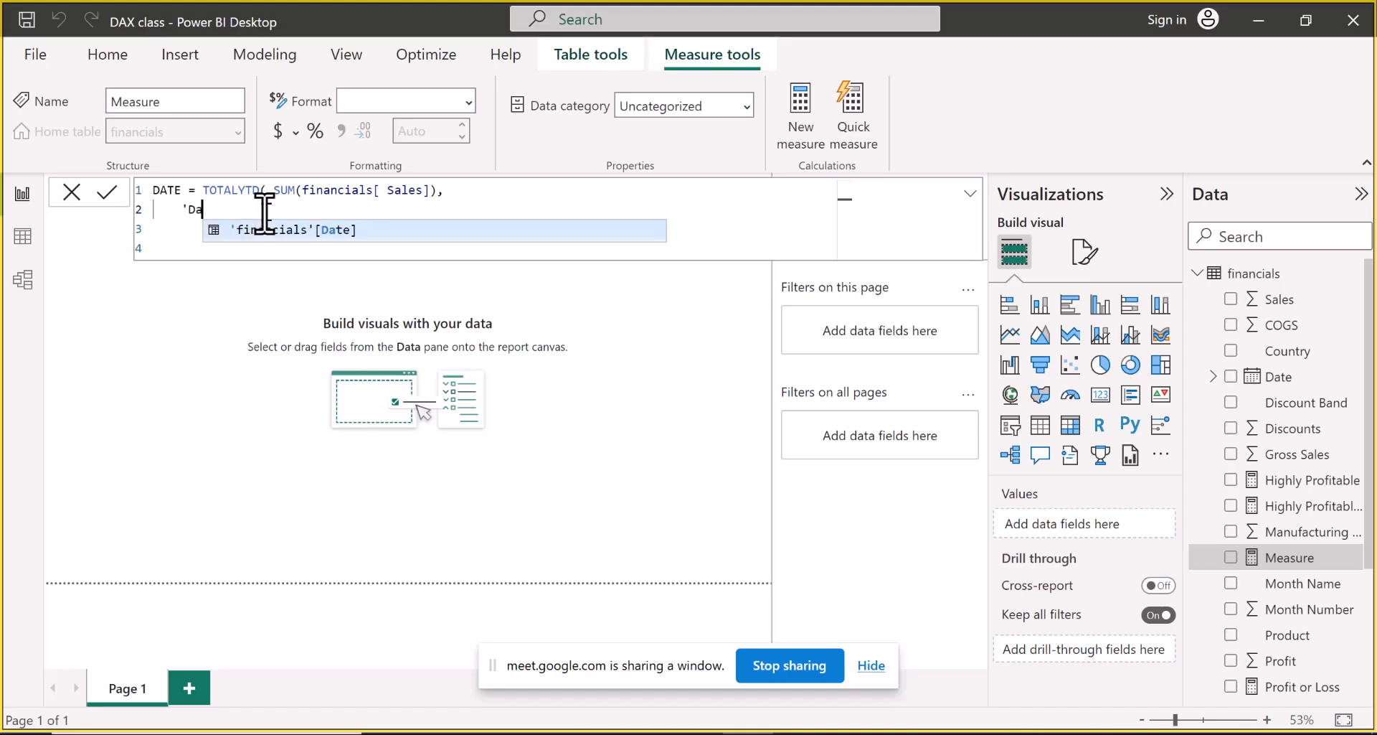
key(BackSpace)
key(BackSpace)
key(BackSpace)
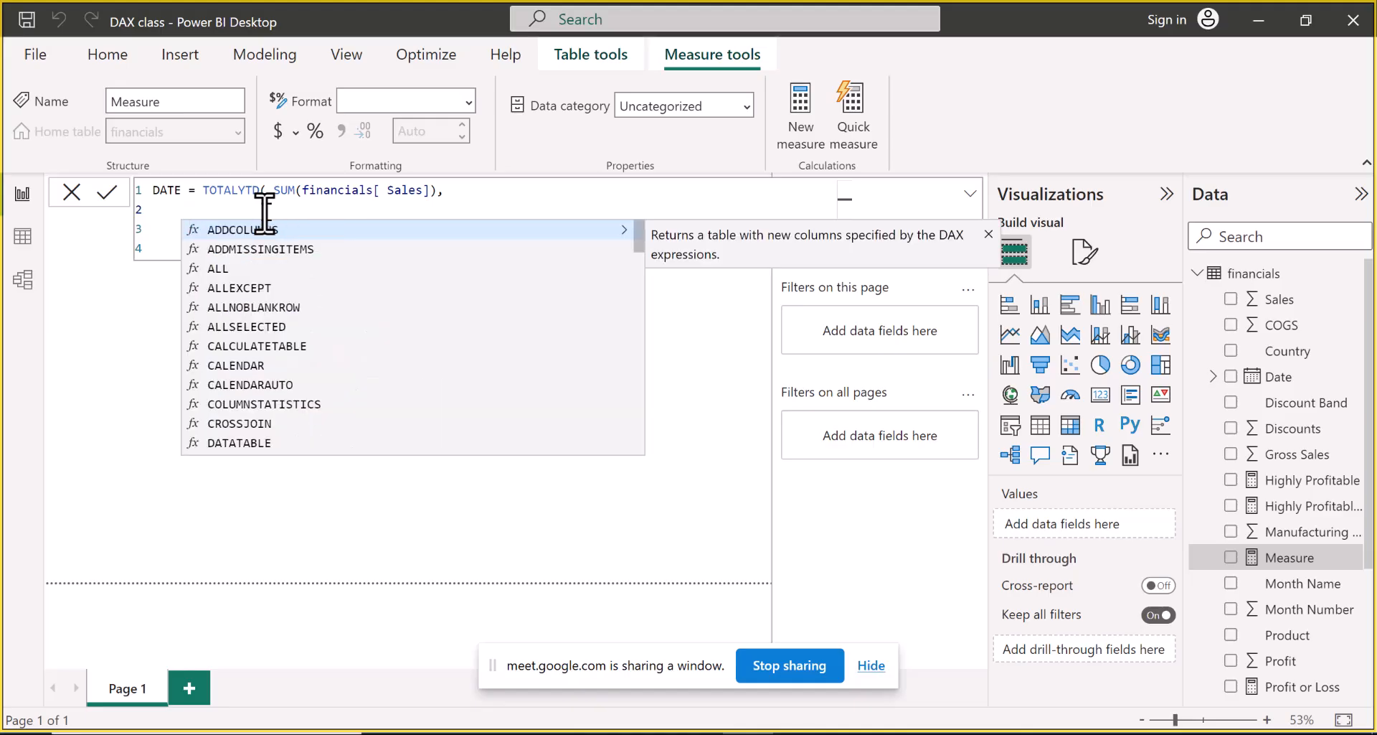
text(')
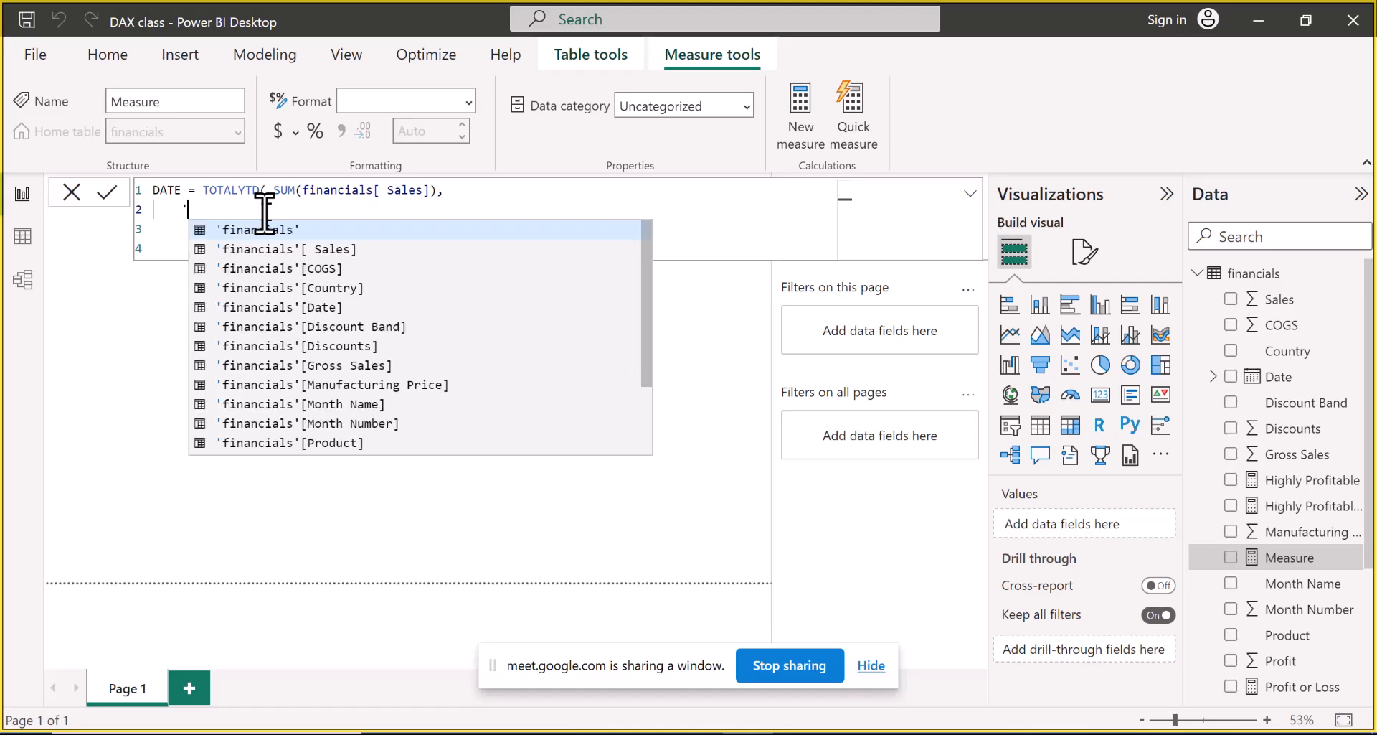
text(fin)
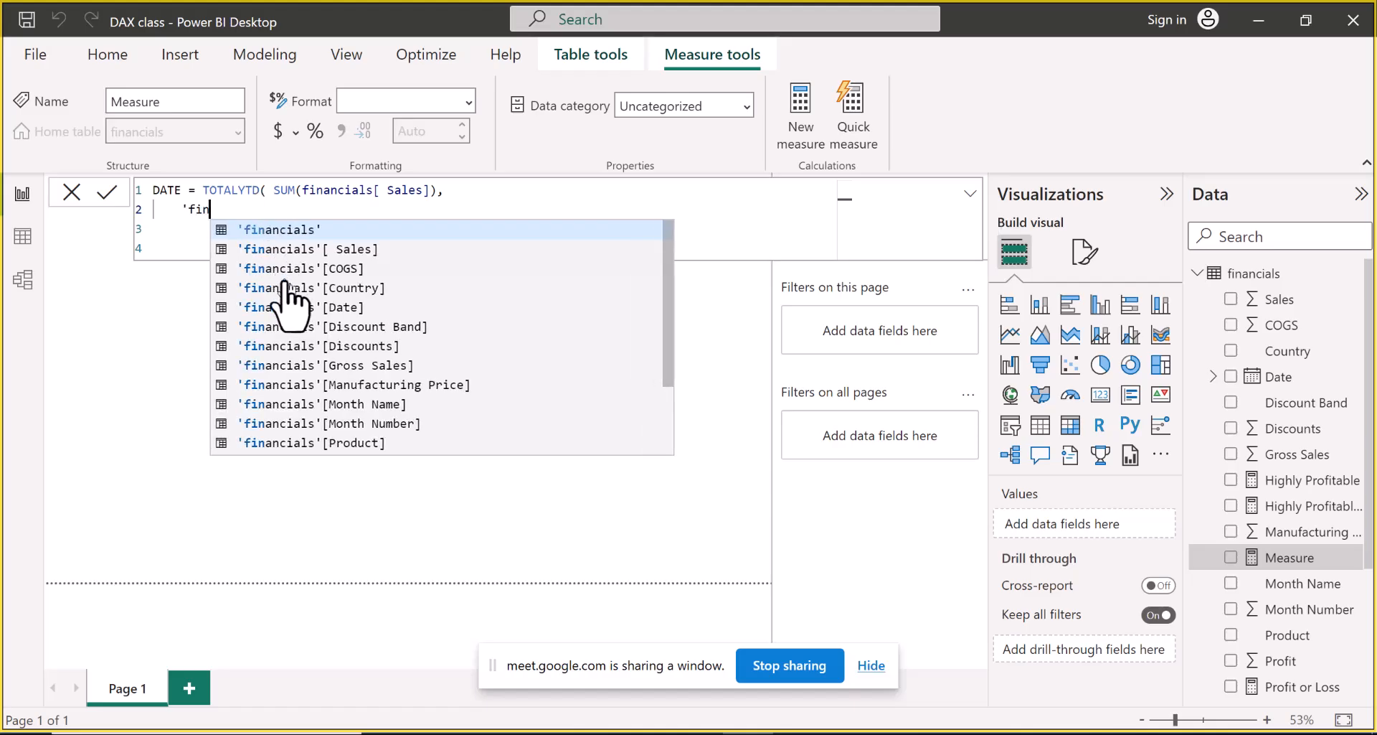
click(290, 308)
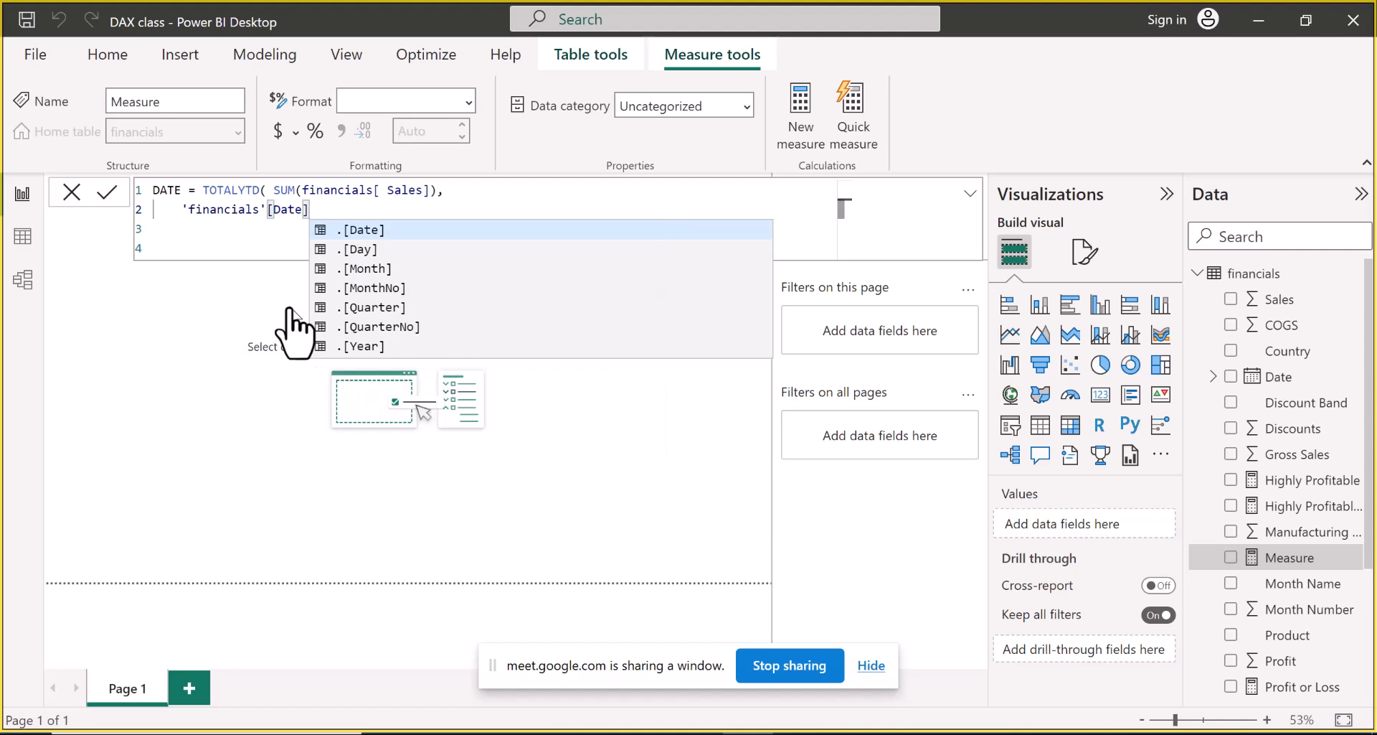
text())
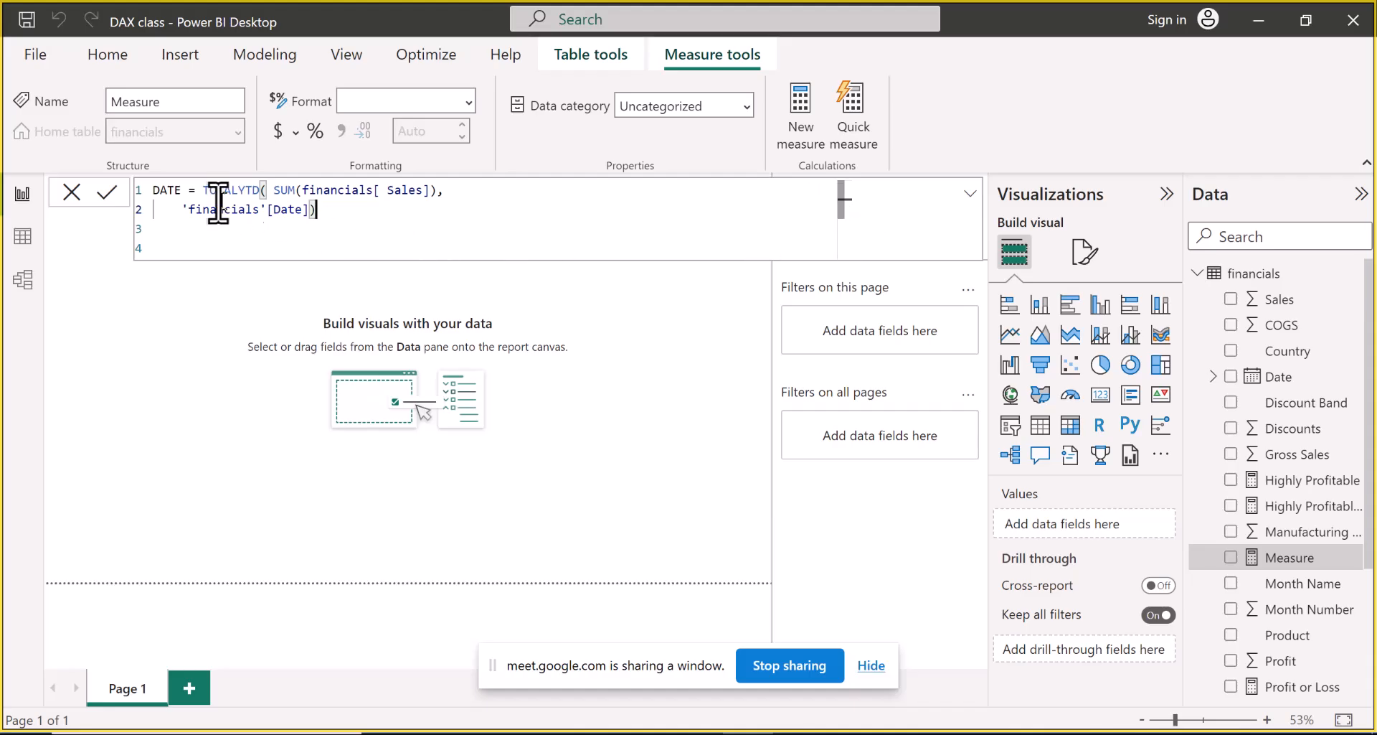
Extend the measure name to "DATE sales", commit the formula and close the formula editor
click(183, 196)
text(sales)
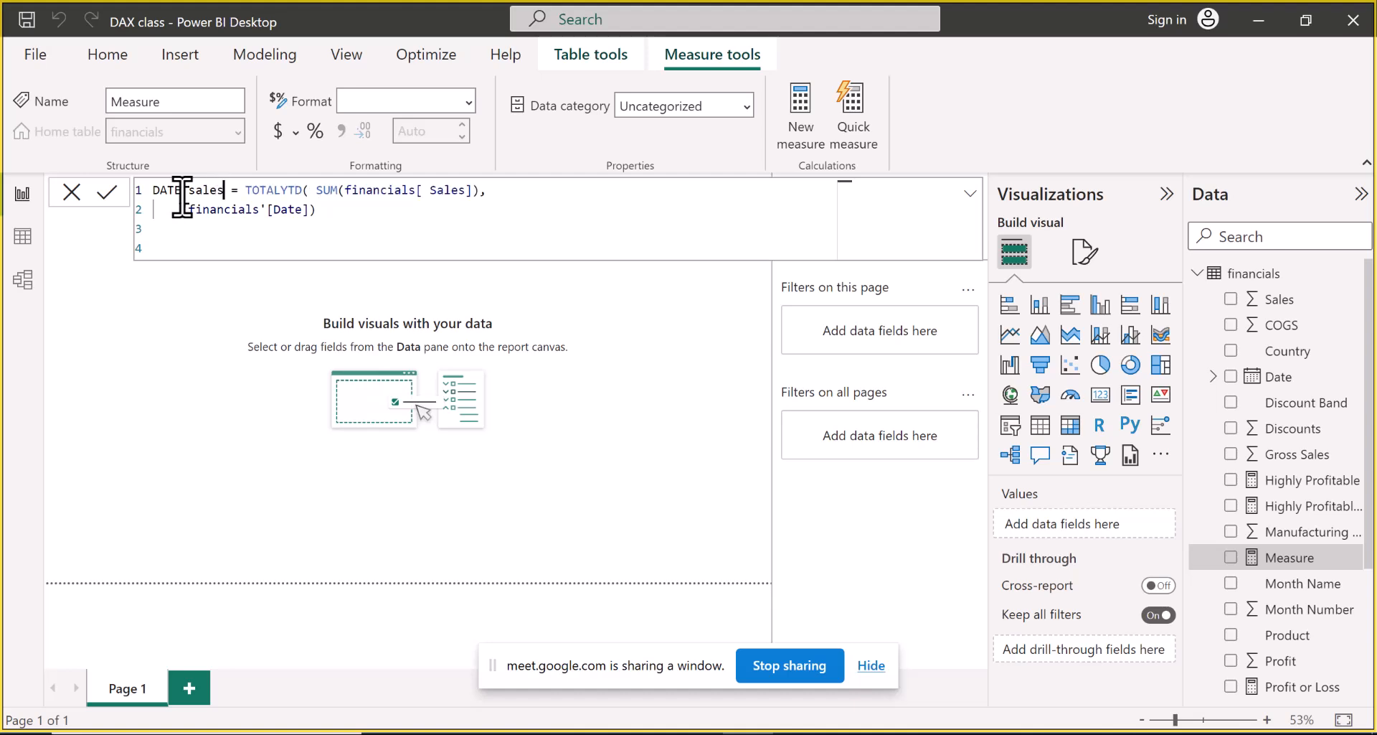
click(327, 213)
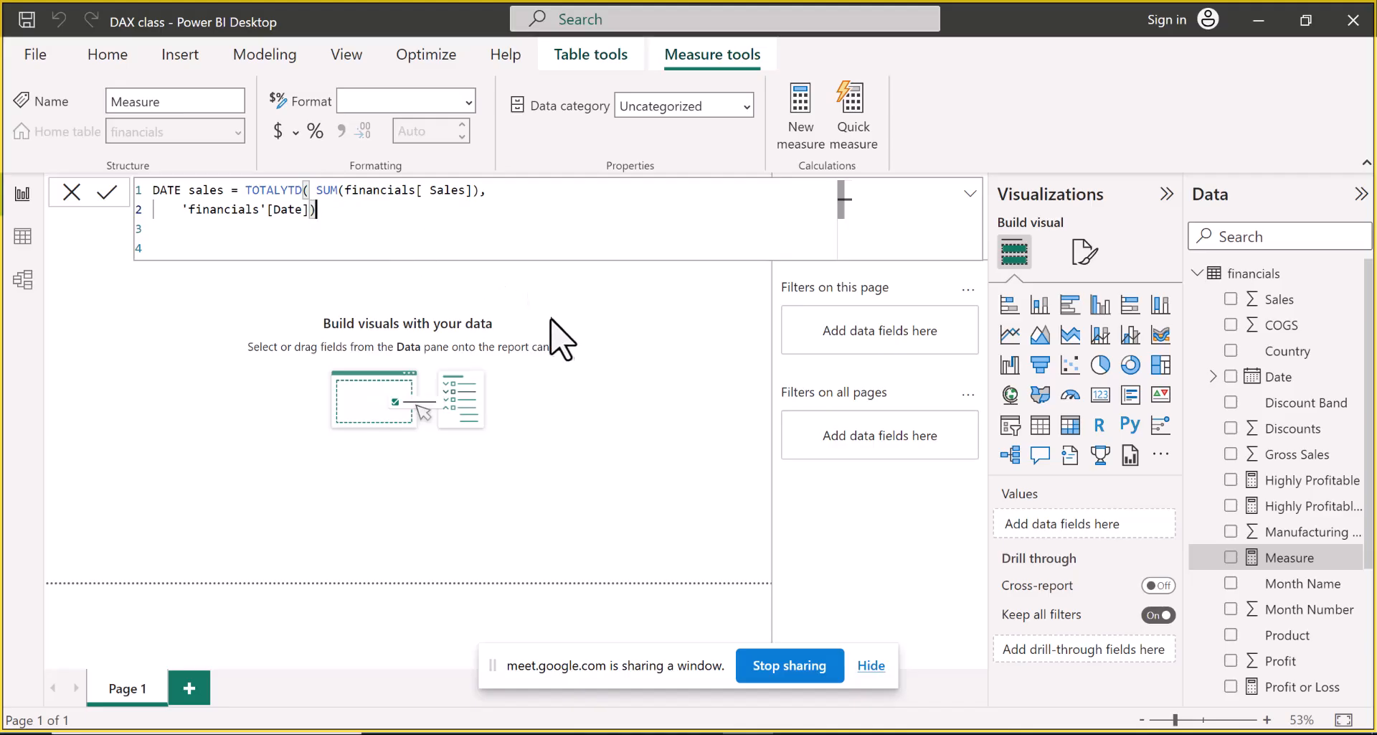
key(Return)
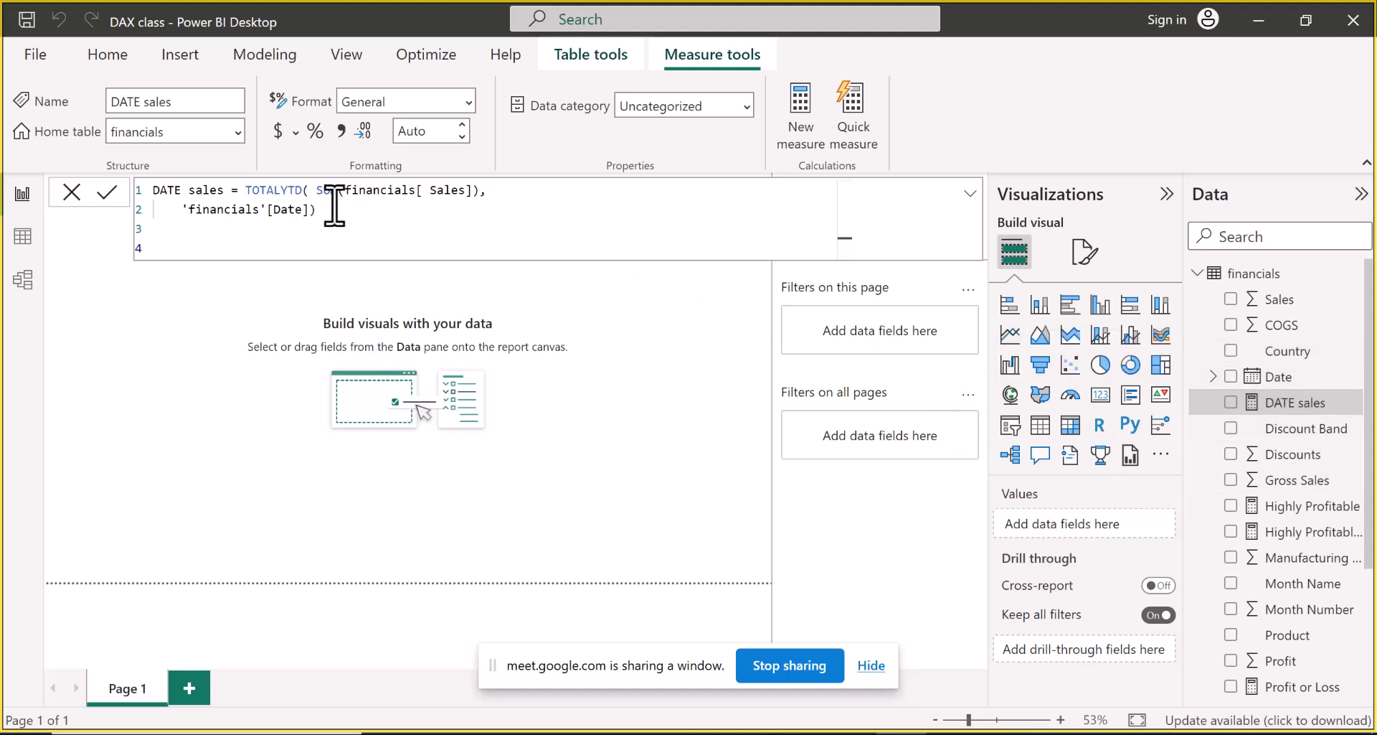
click(73, 194)
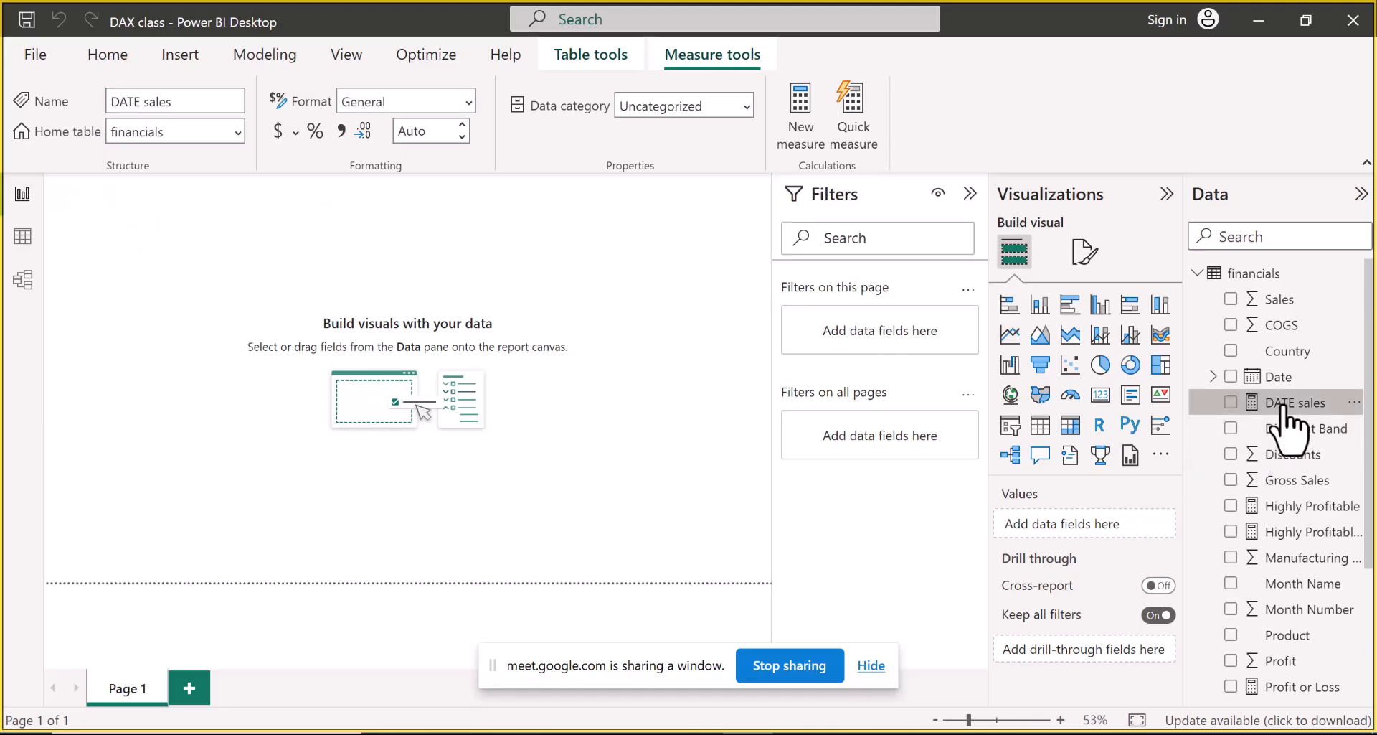
Place the DATE sales measure on the empty report canvas as a column chart and dismiss the visual queries tip
drag(543, 300, 211, 253)
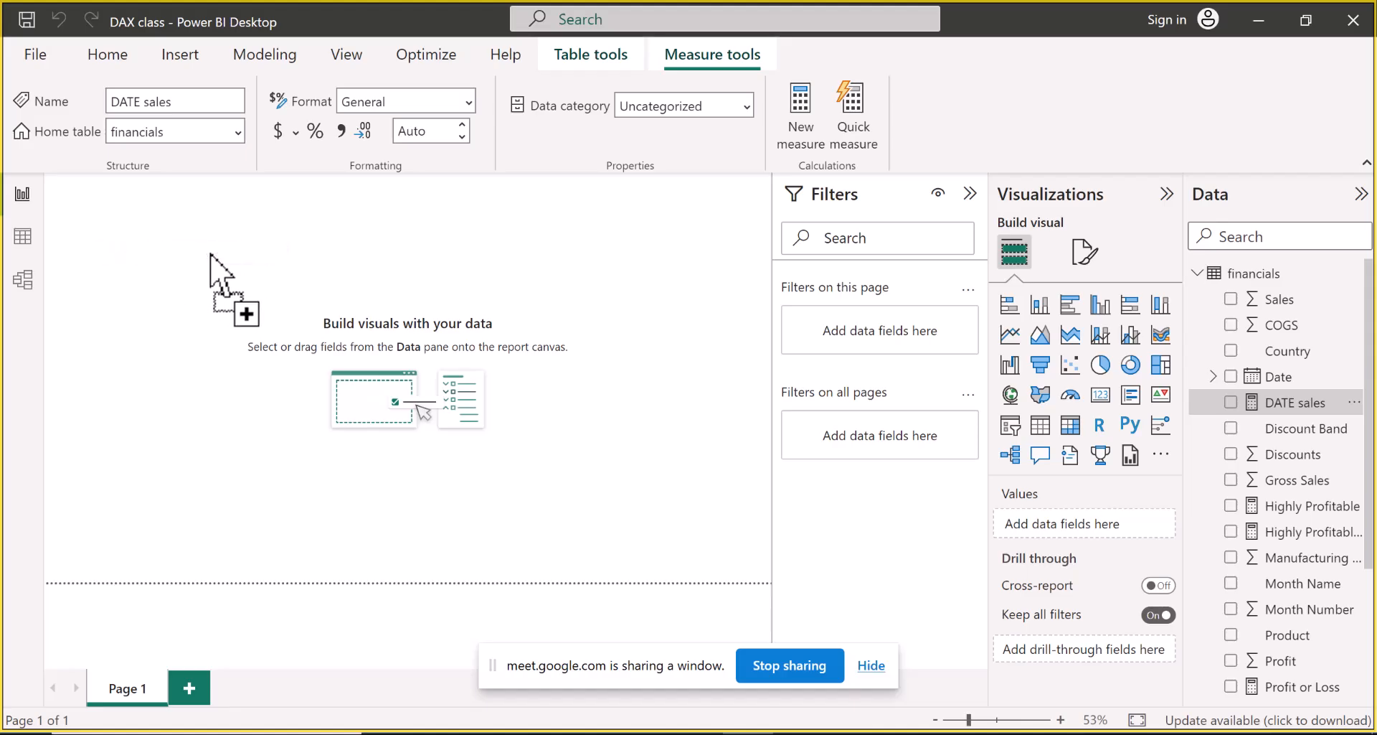
drag(210, 253, 210, 253)
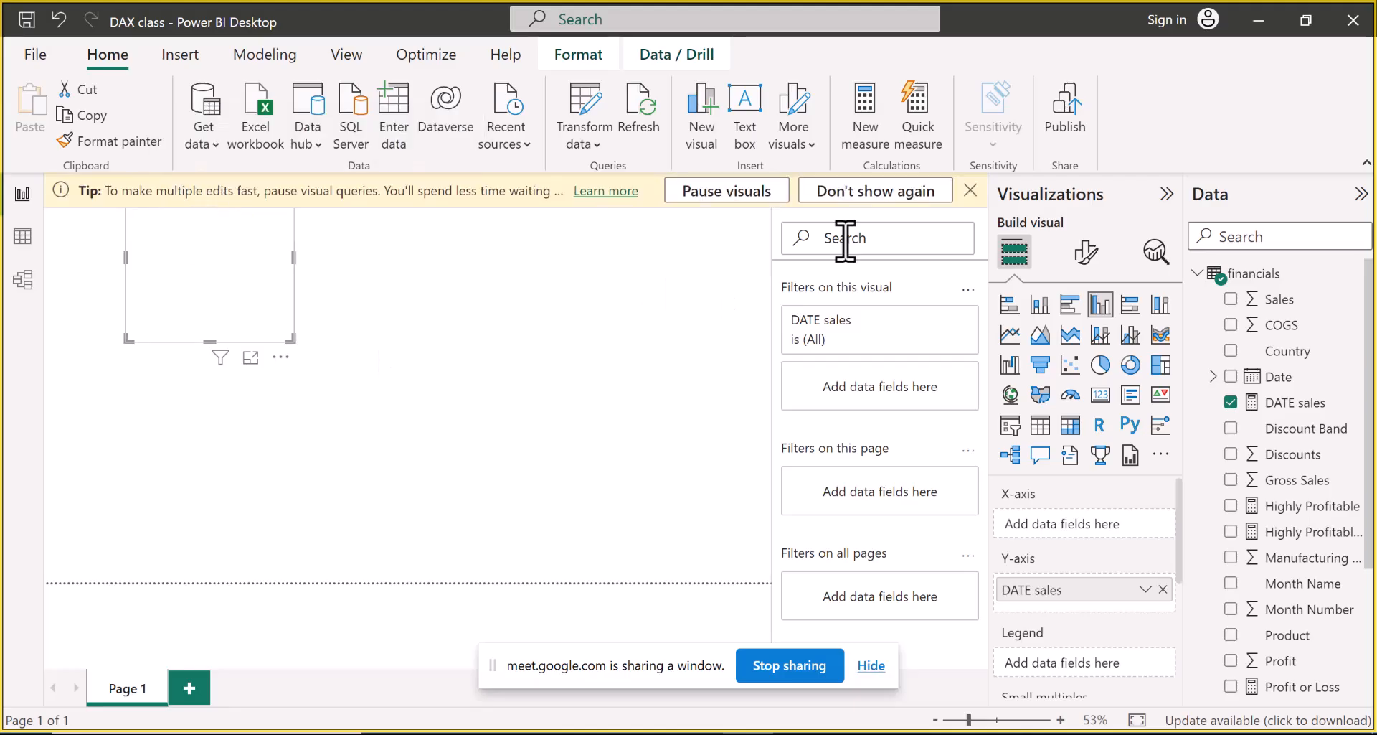
click(970, 198)
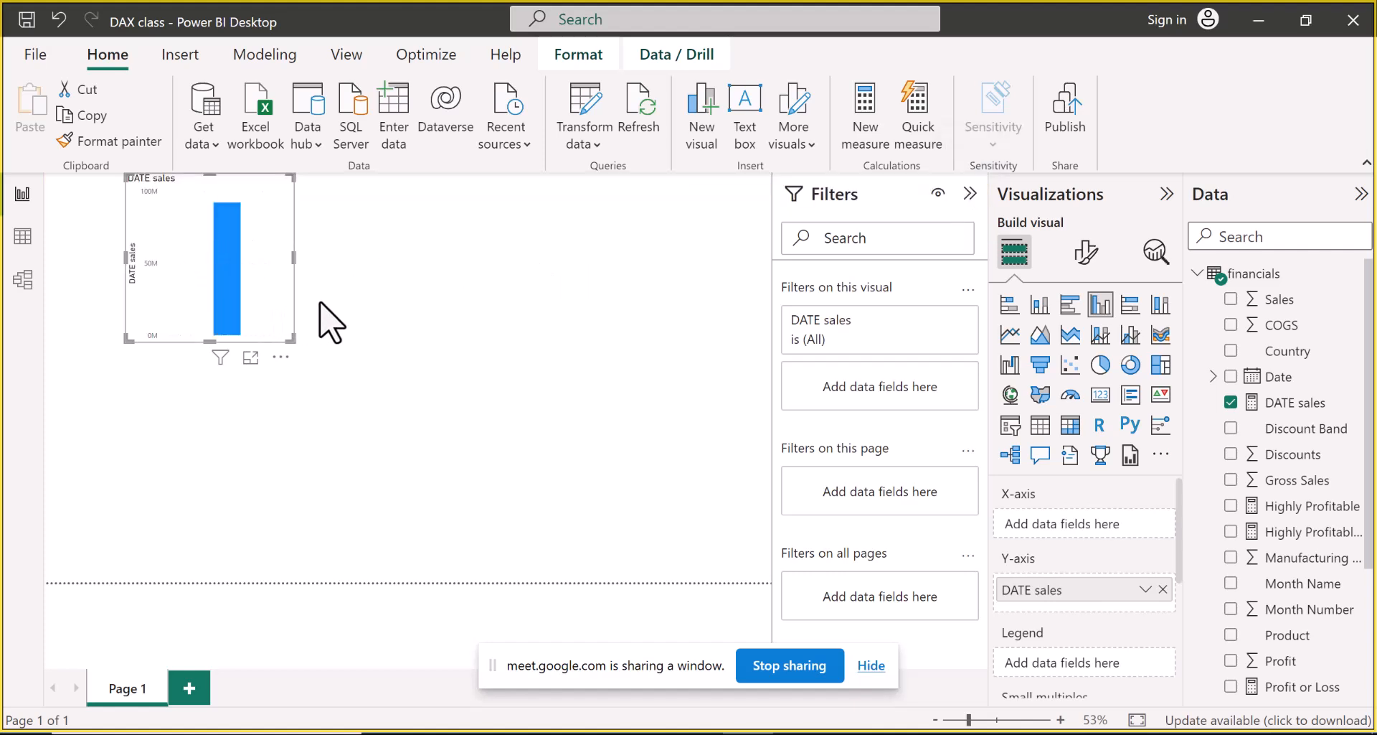
Move the DATE sales chart slightly down the page and stretch it to about twice its width
drag(252, 201, 246, 238)
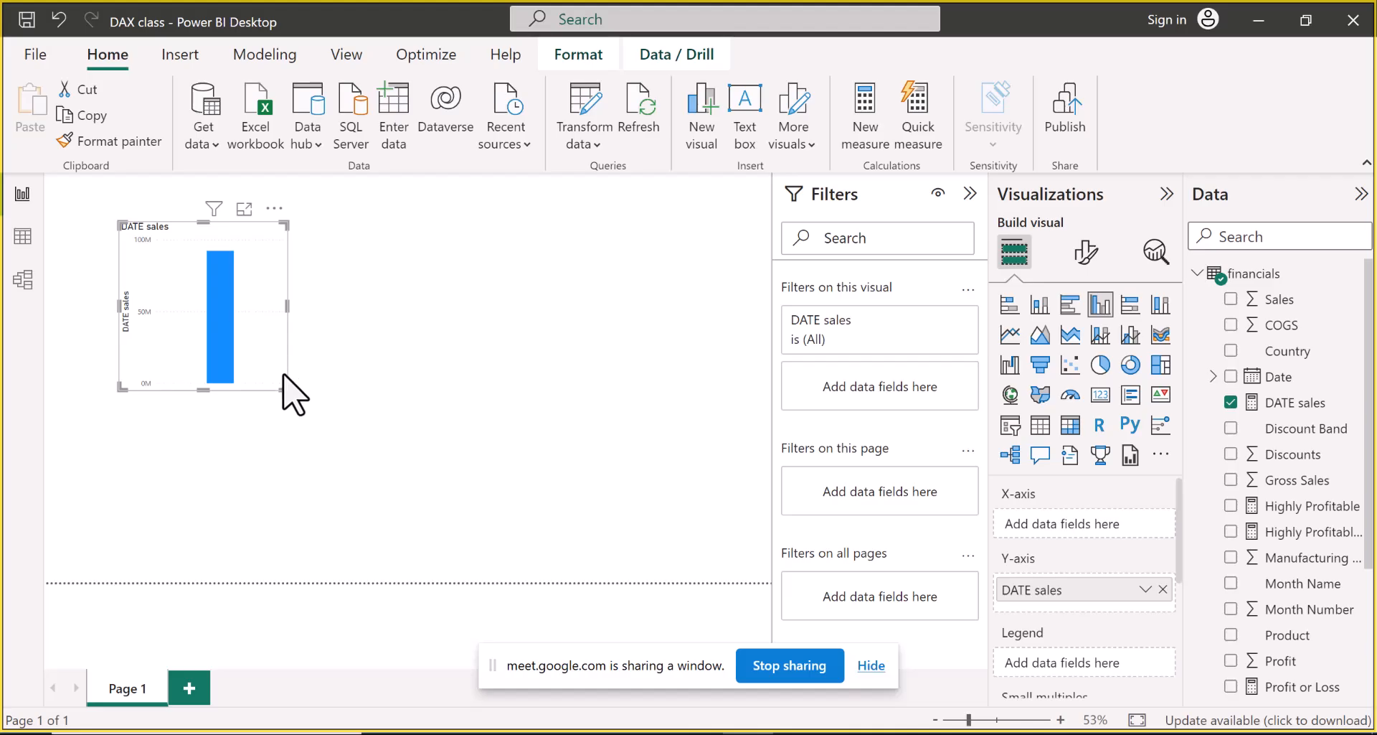
drag(286, 385, 440, 389)
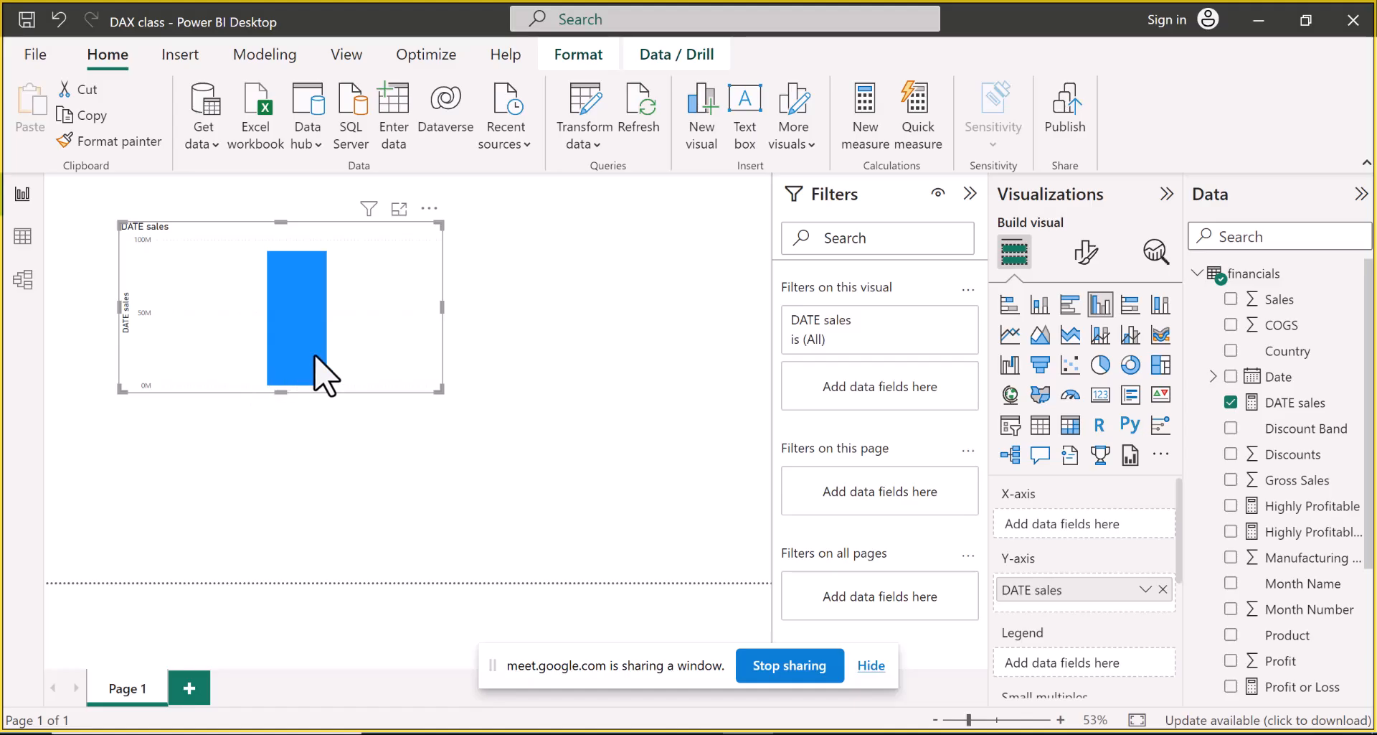
mouse_move(315, 355)
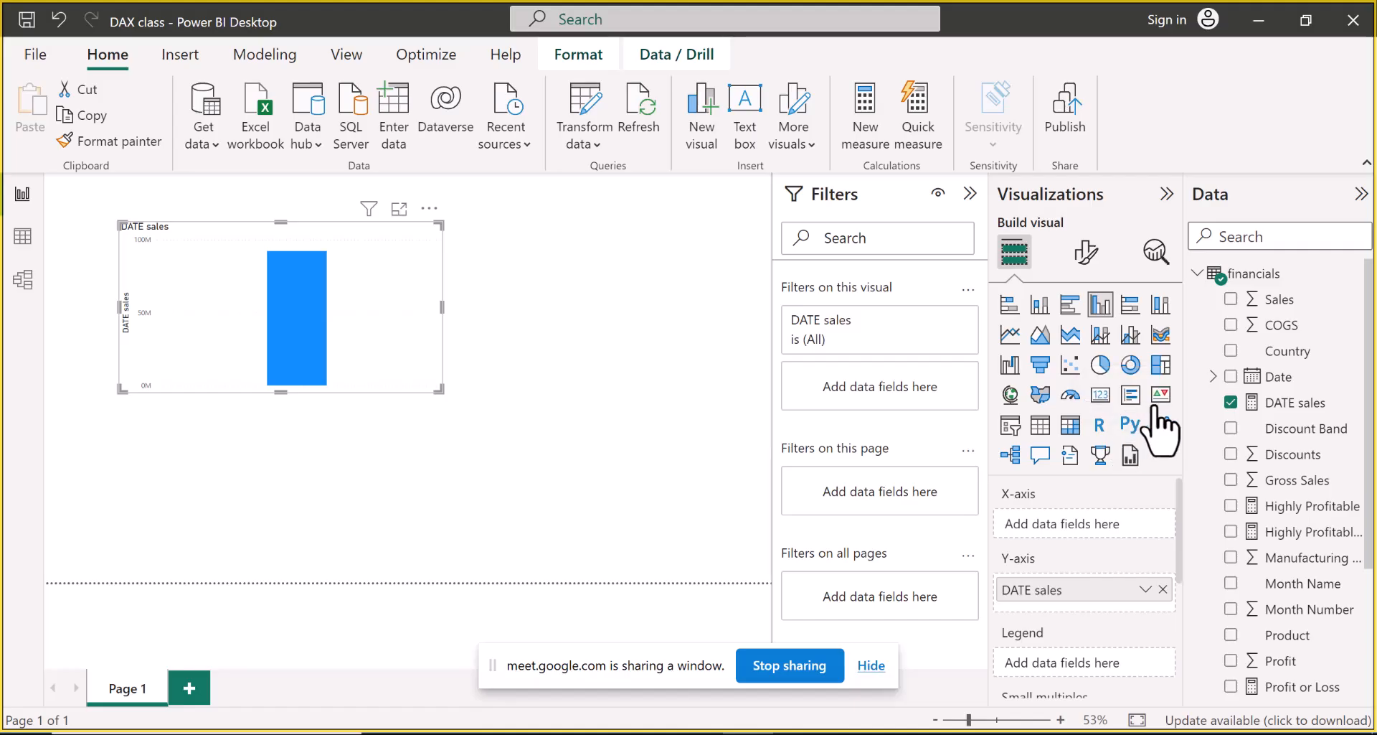
Switch the DATE sales chart to a KPI visual, and remove that visual from the report page
click(1163, 401)
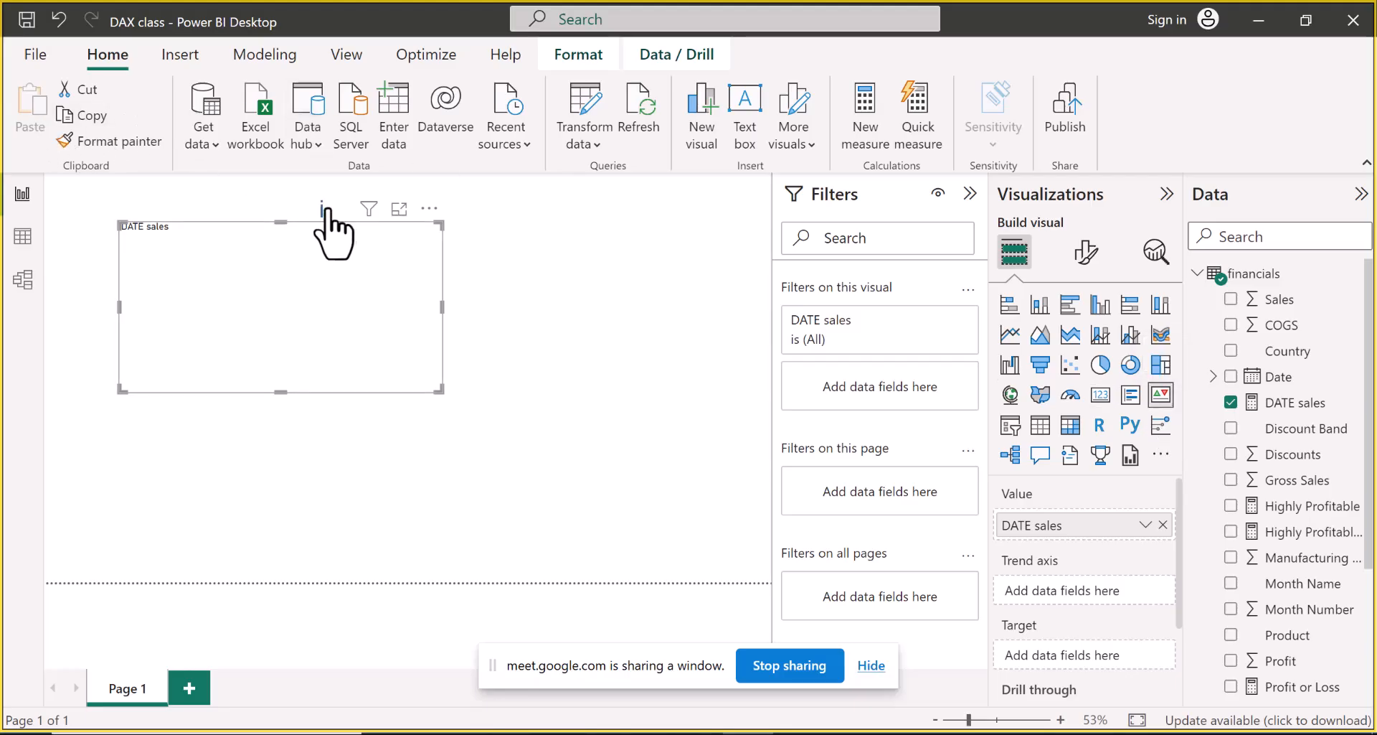
mouse_move(321, 207)
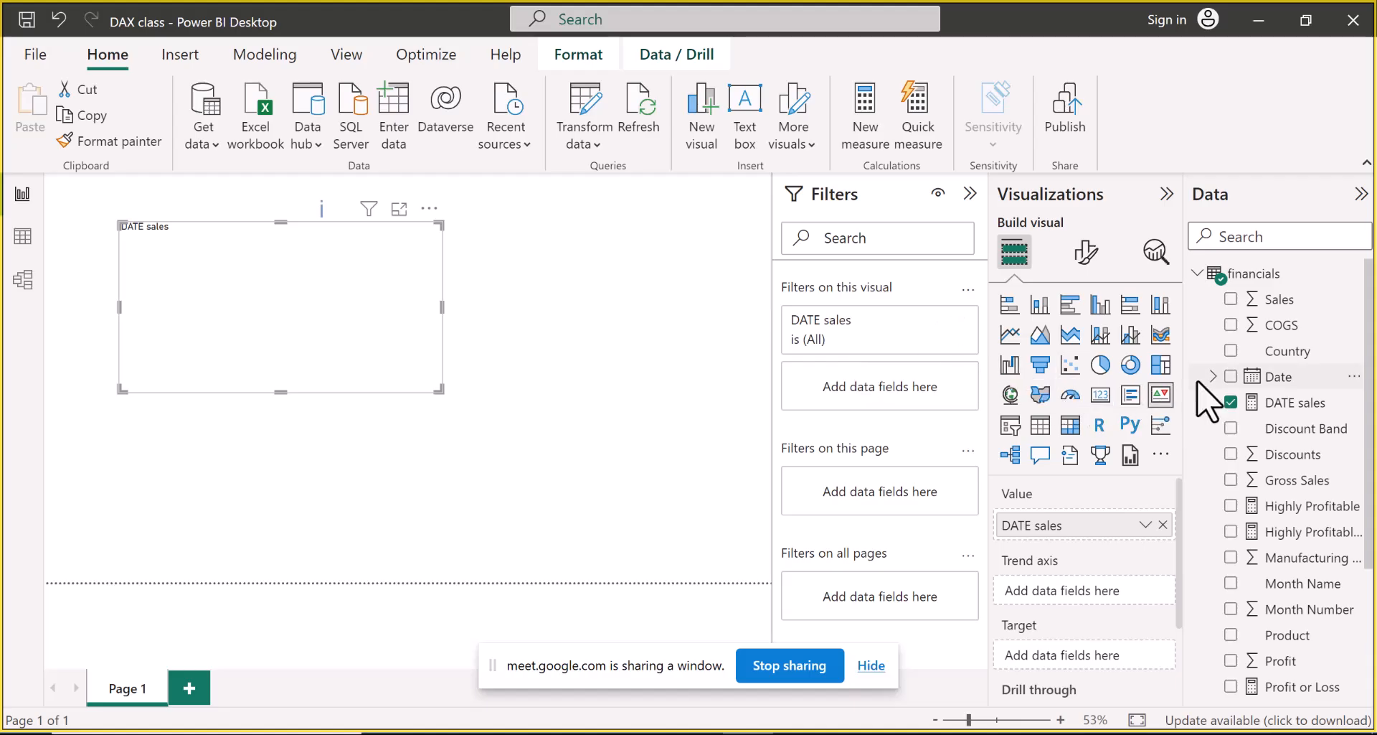
click(429, 208)
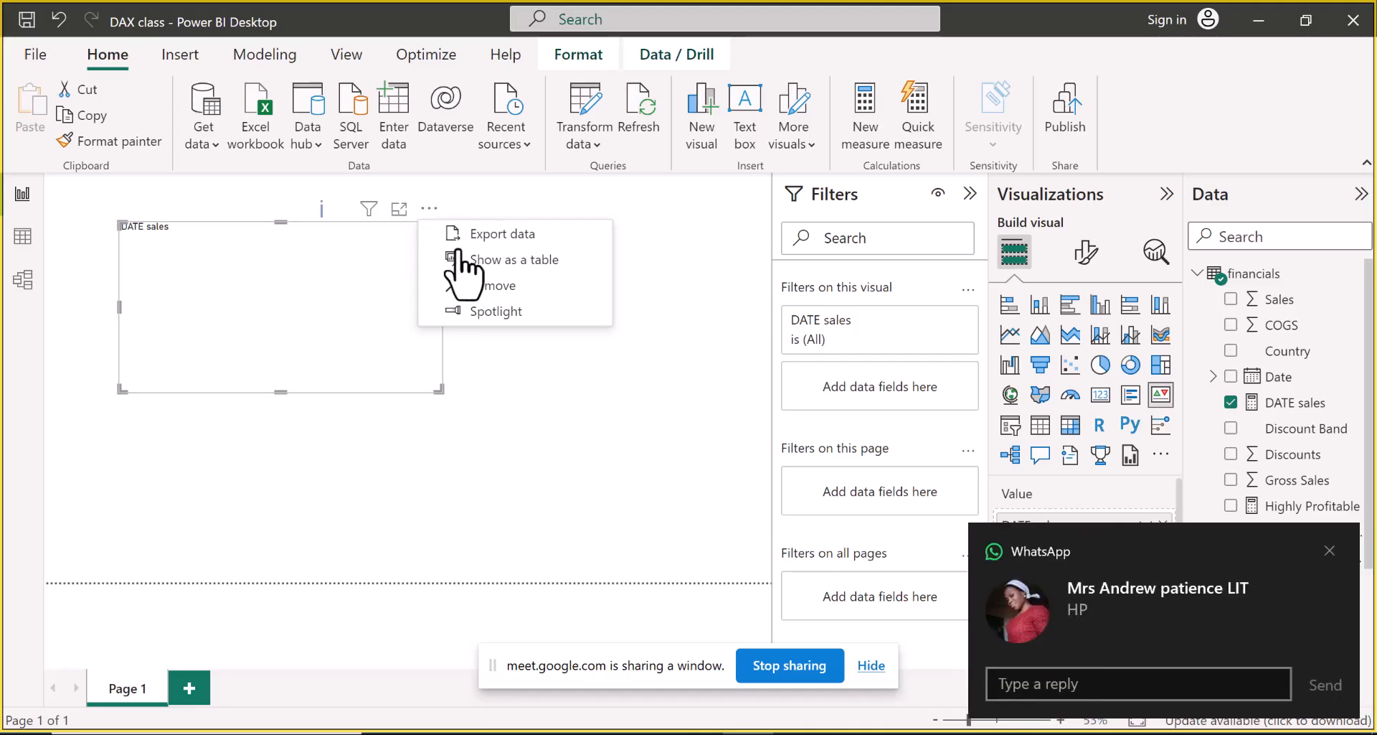
click(490, 287)
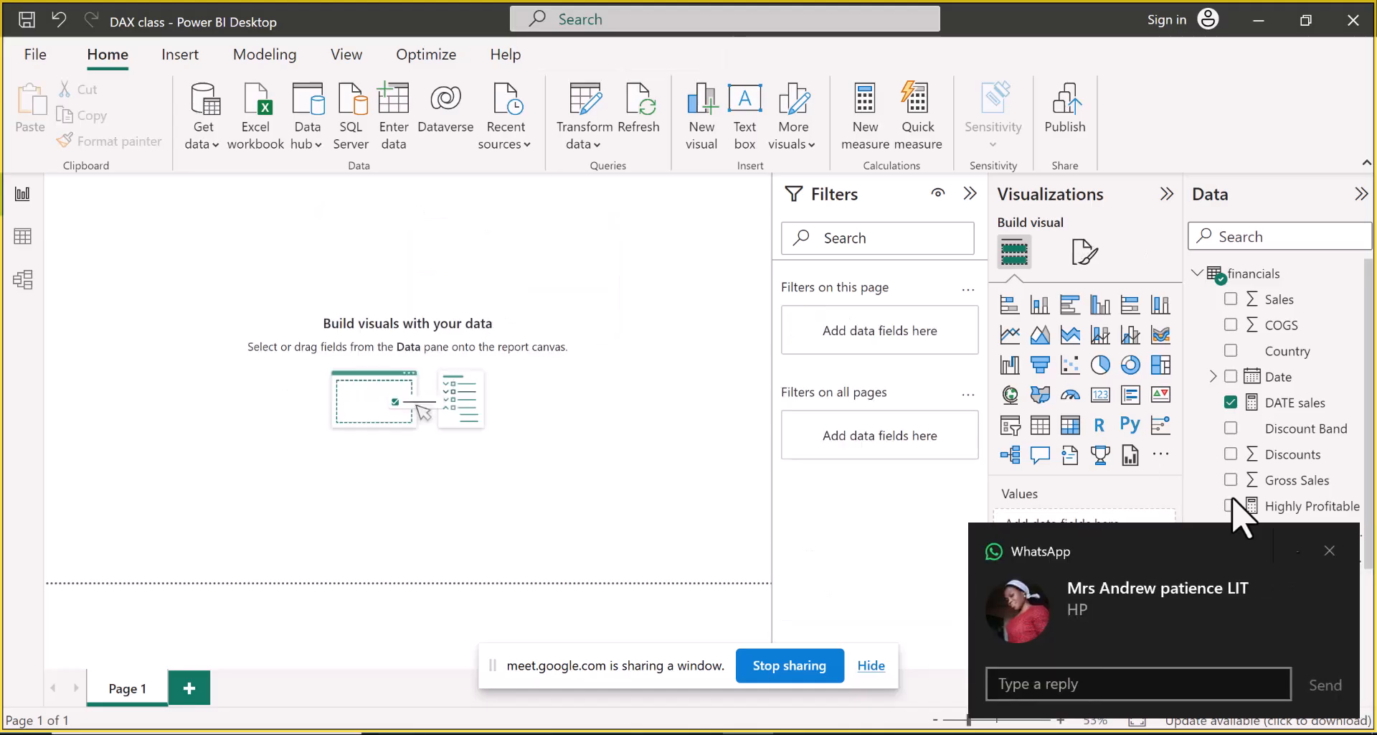
click(1331, 551)
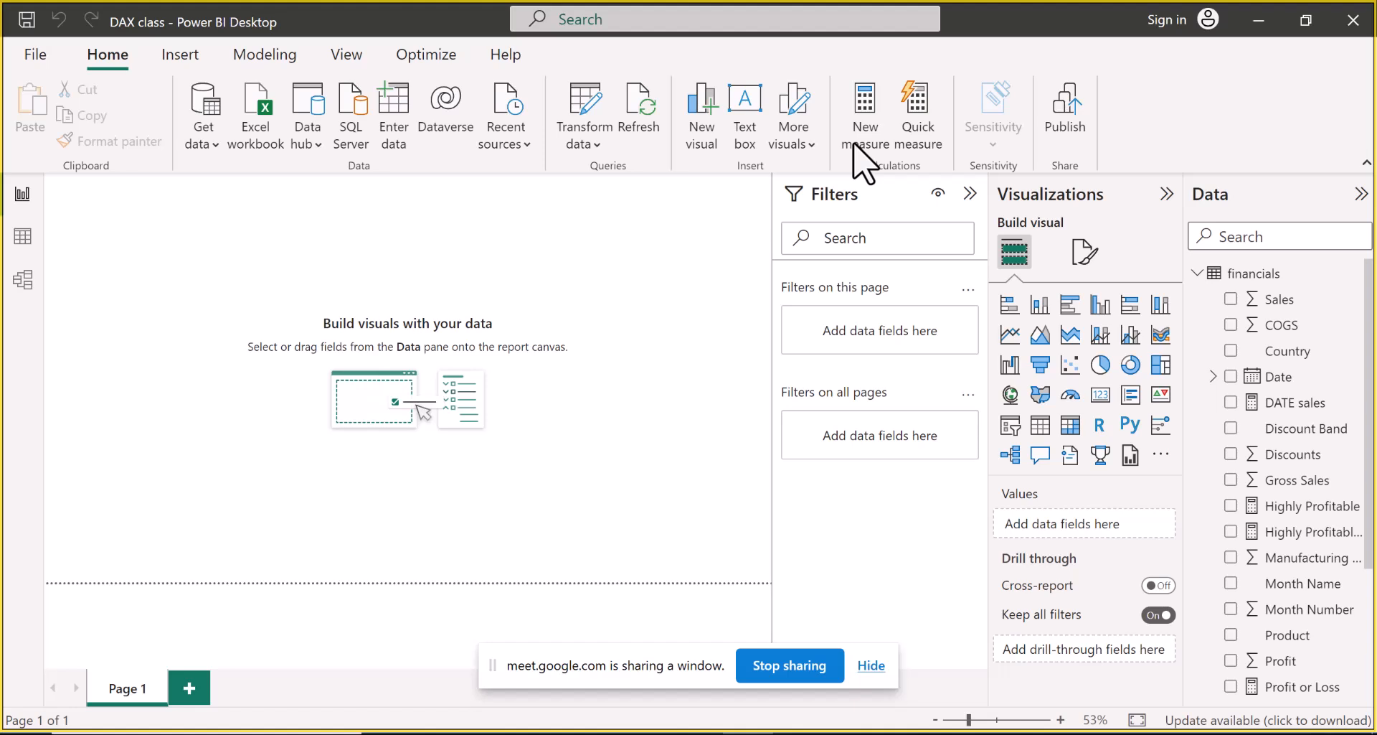
Create a new measure "% of Total Sales" that DIVIDEs SUM(Sales[Revenue]) by CALCULATE(SUM(Sales[Revenue]), ALL(Sales))
click(854, 144)
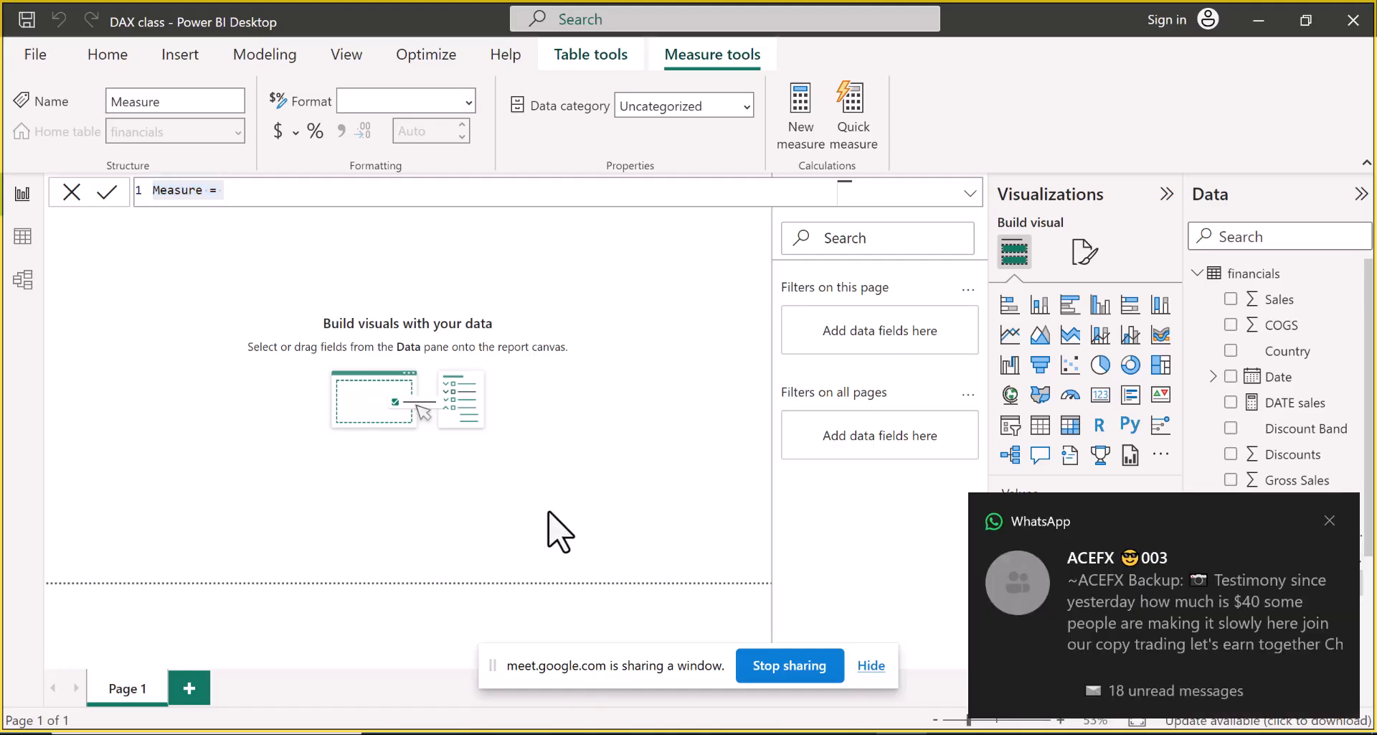
click(233, 191)
key(BackSpace)
key(BackSpace)
key(BackSpace)
key(BackSpace)
key(BackSpace)
key(BackSpace)
key(BackSpace)
key(BackSpace)
key(BackSpace)
key(BackSpace)
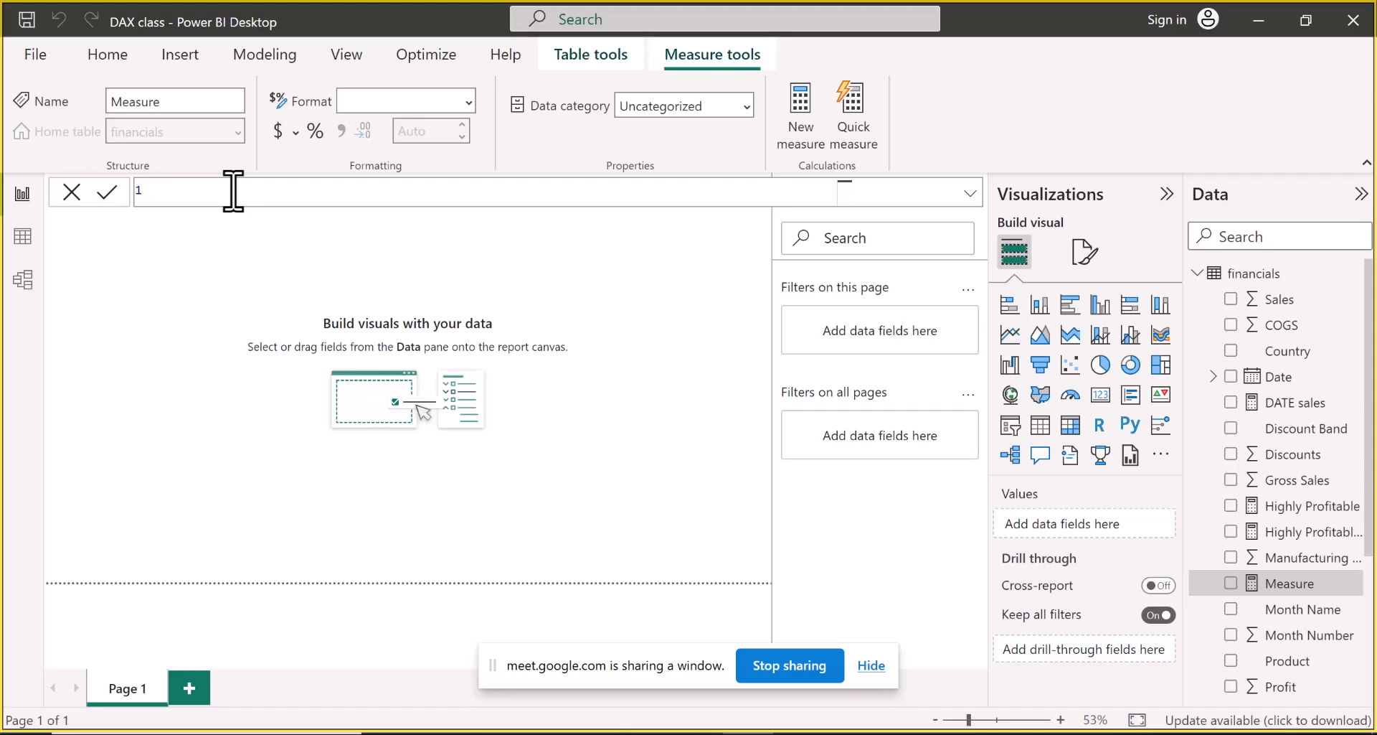
text(% of Total Sales = DIVIDE(     SUM(Sales[Revenue]),     CALCULATE(SUM(Sales[Revenue]), ALL(Sales)) ))
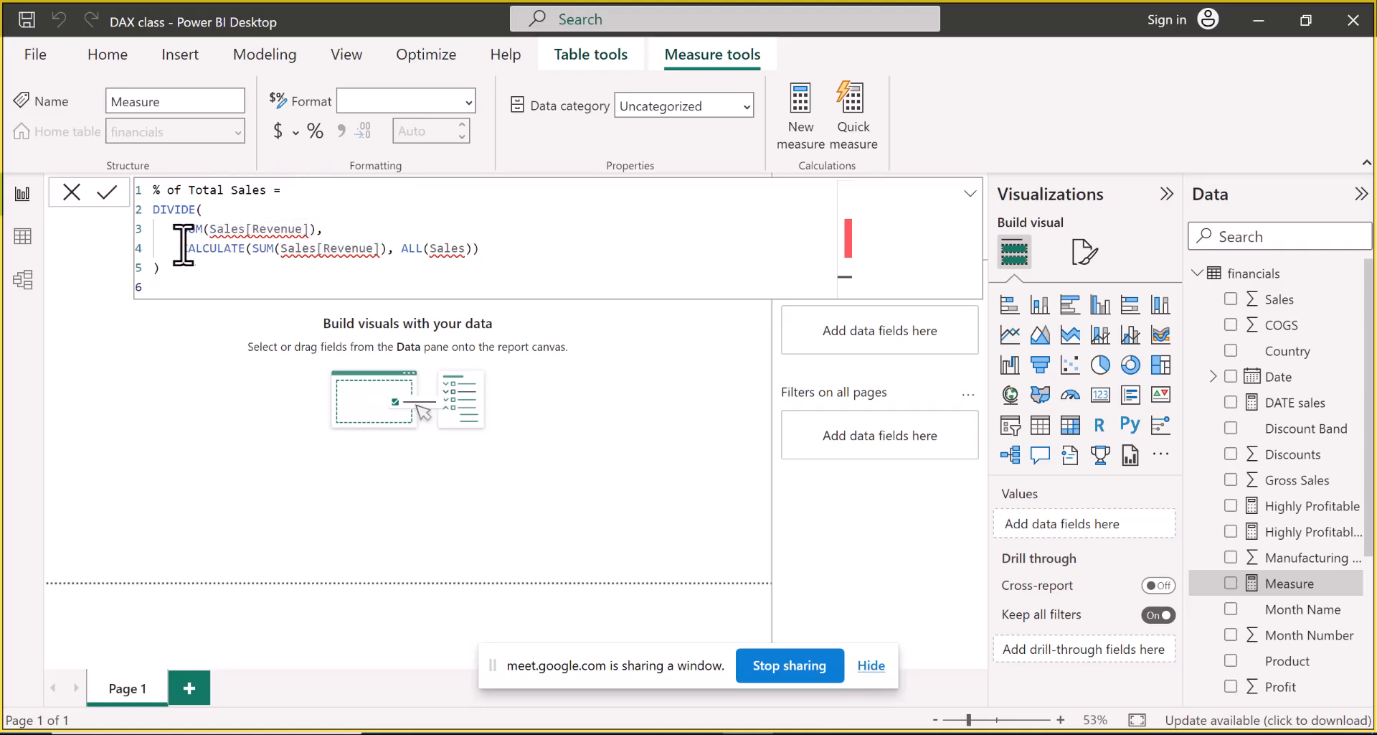
Replace the DIVIDE numerator with financials[Total proift], and move the CALCULATE expression directly behind it after a comma
drag(181, 248, 481, 247)
key(ctrl+c)
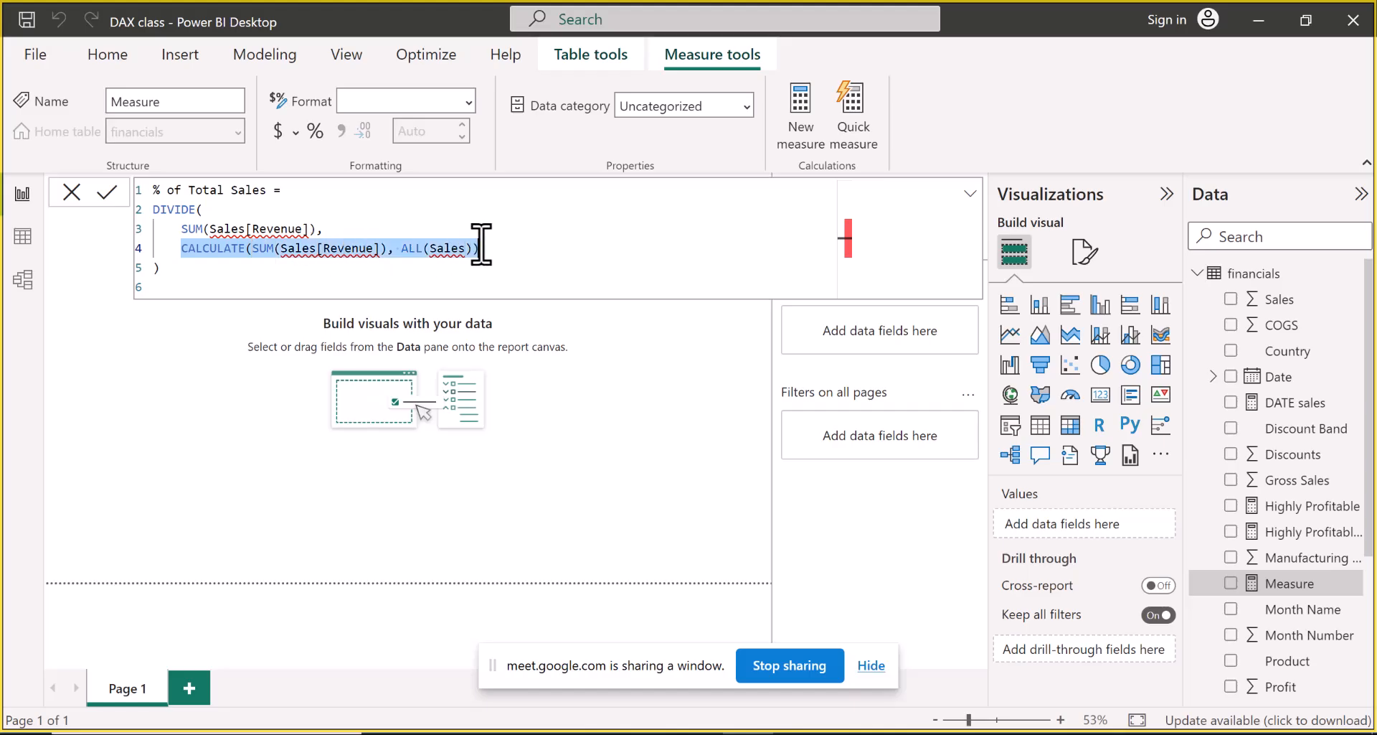
key(BackSpace)
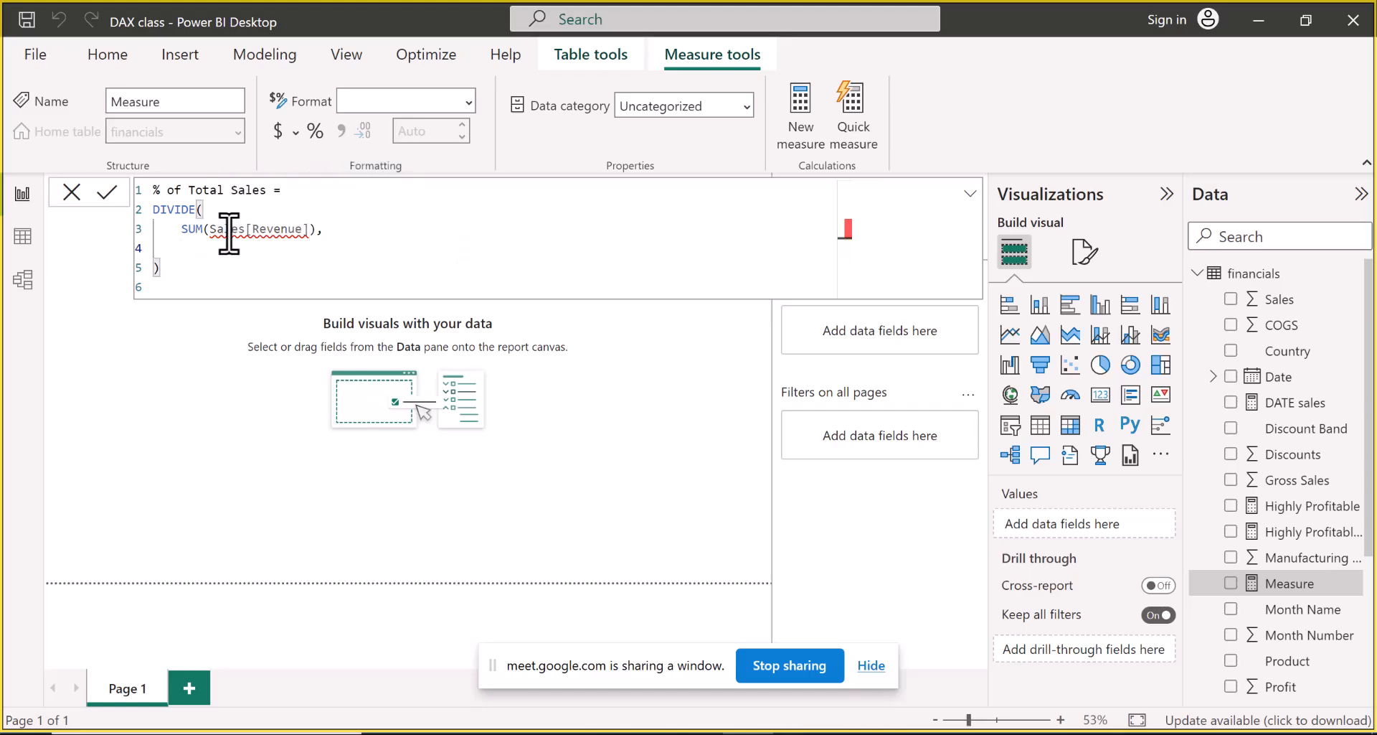
drag(175, 230, 326, 228)
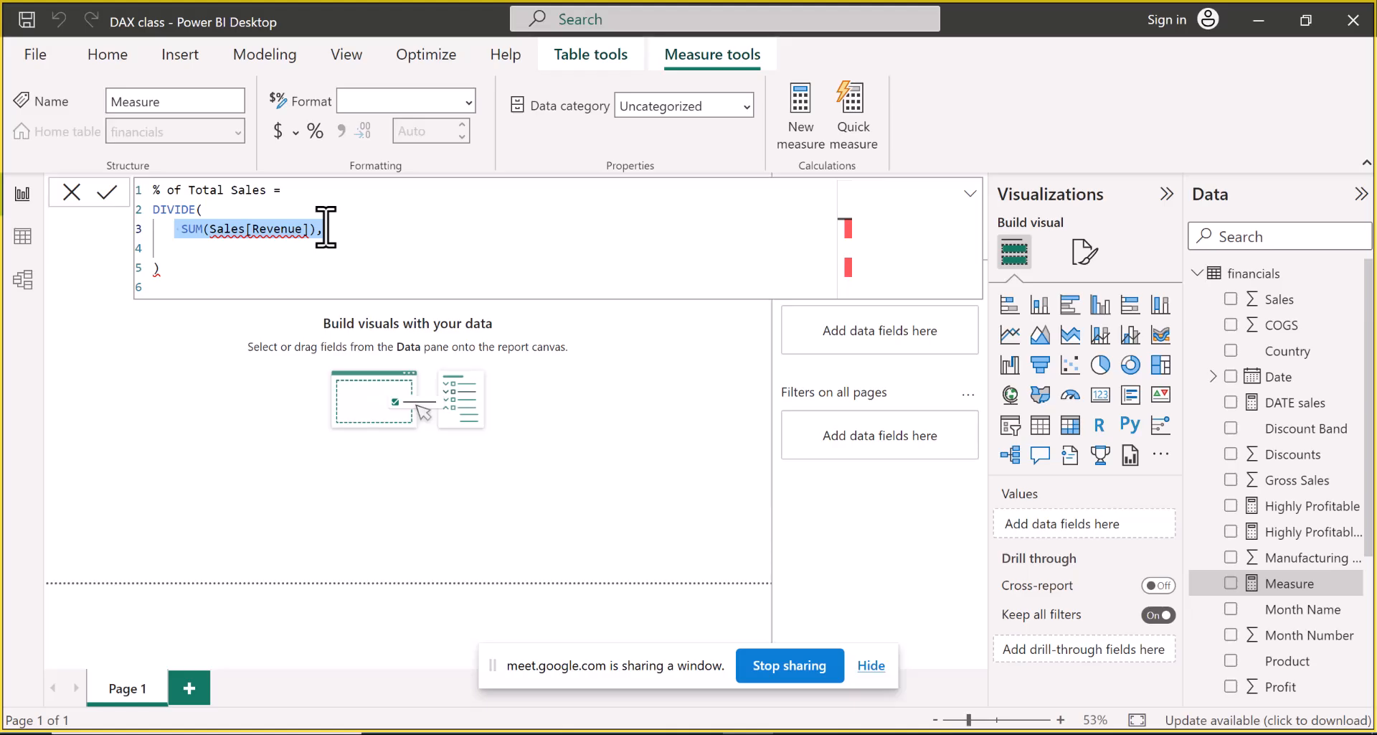
text(fina)
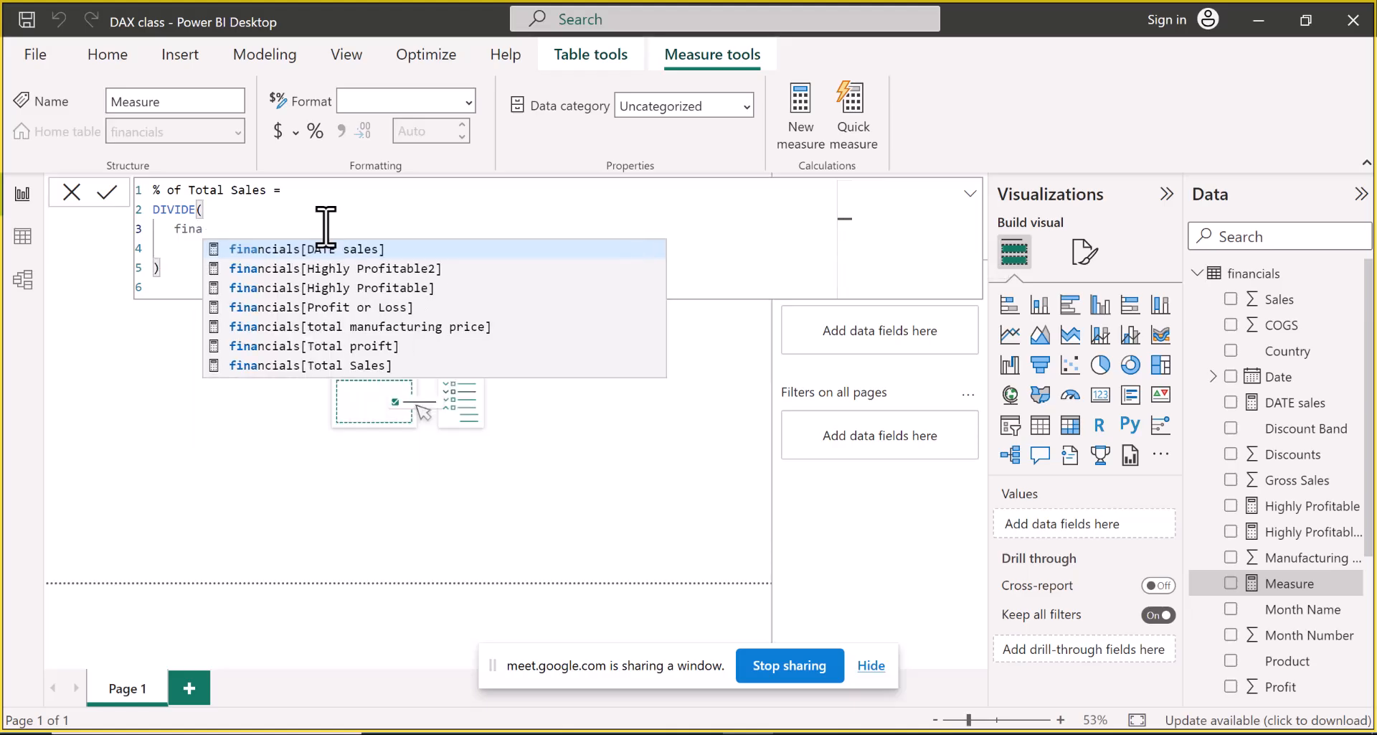
click(283, 347)
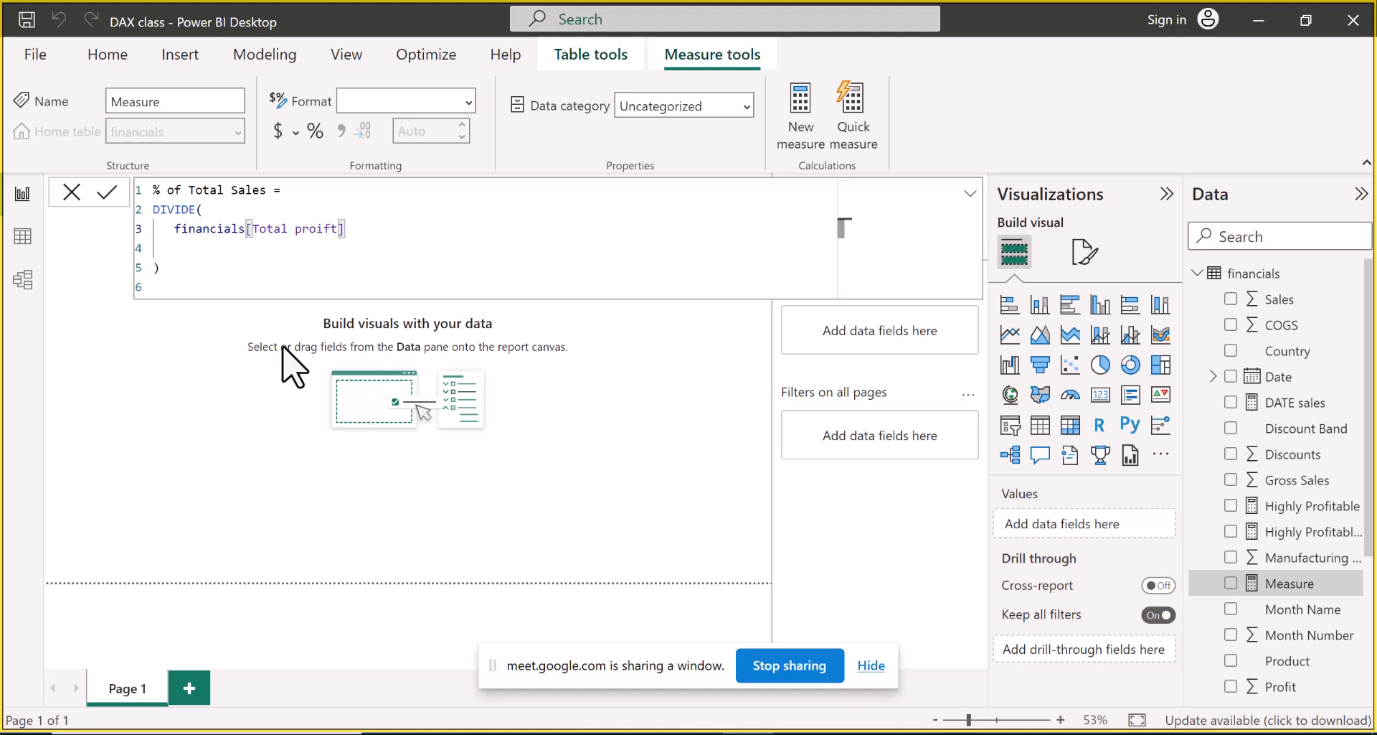
text(,)
key(ctrl+v)
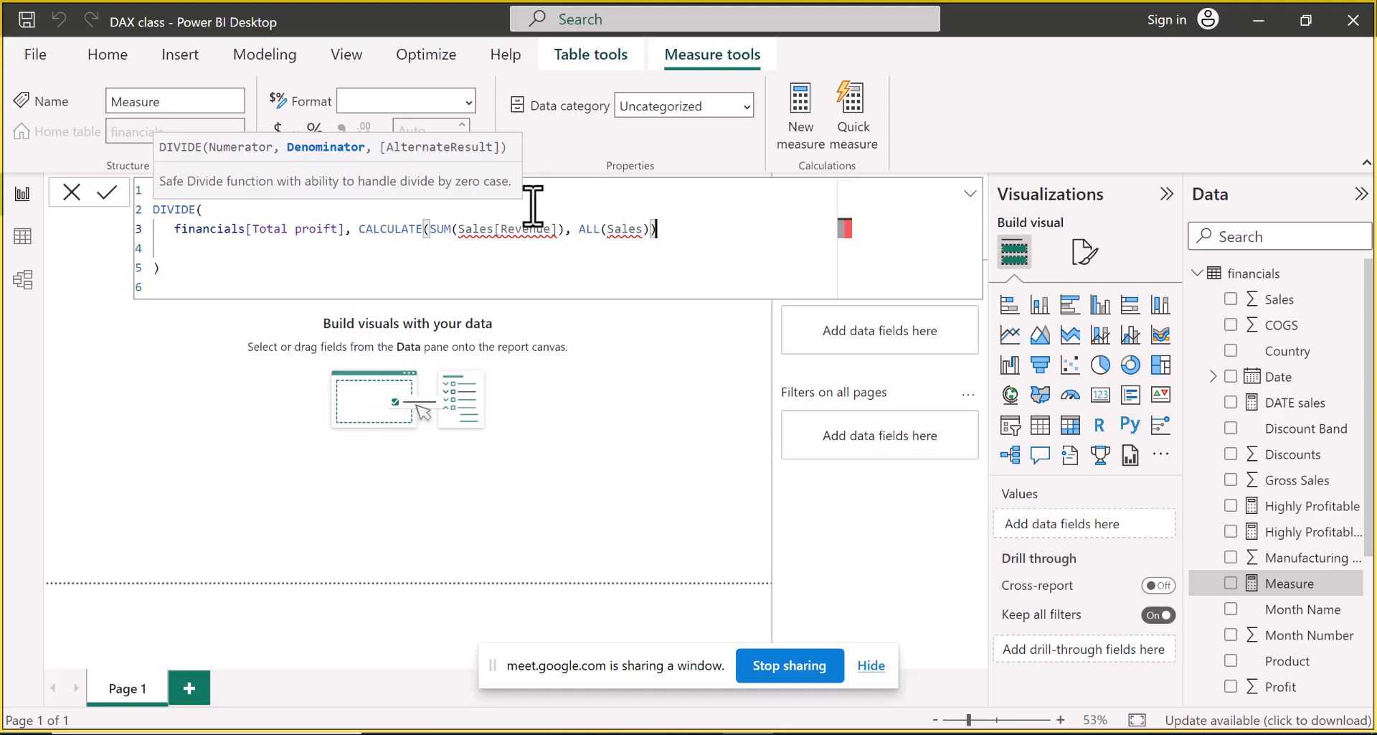
Replace the Sales[Revenue] argument and its closing parenthesis inside CALCULATE's SUM with financials[Profit], and dismiss the message notification
click(566, 231)
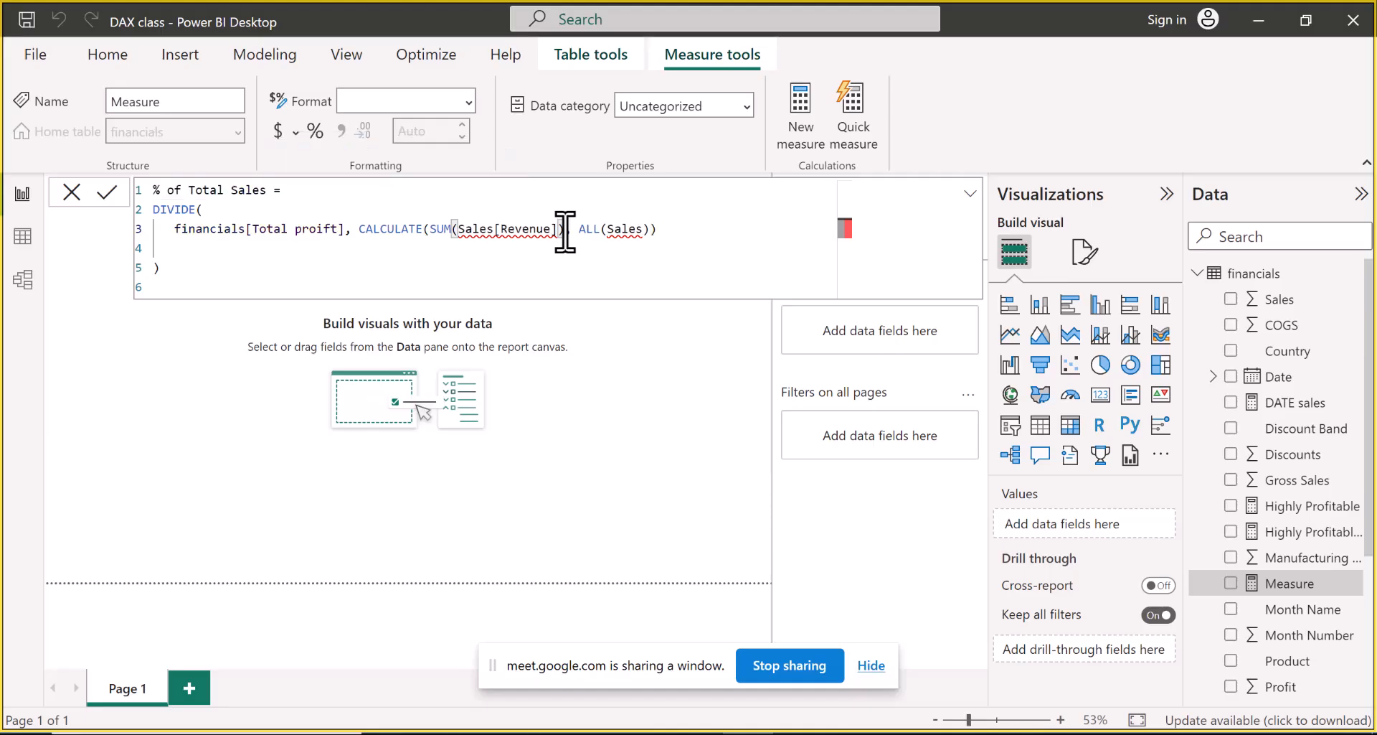
key(BackSpace)
key(BackSpace)
key(BackSpace)
key(BackSpace)
key(BackSpace)
key(BackSpace)
key(BackSpace)
key(BackSpace)
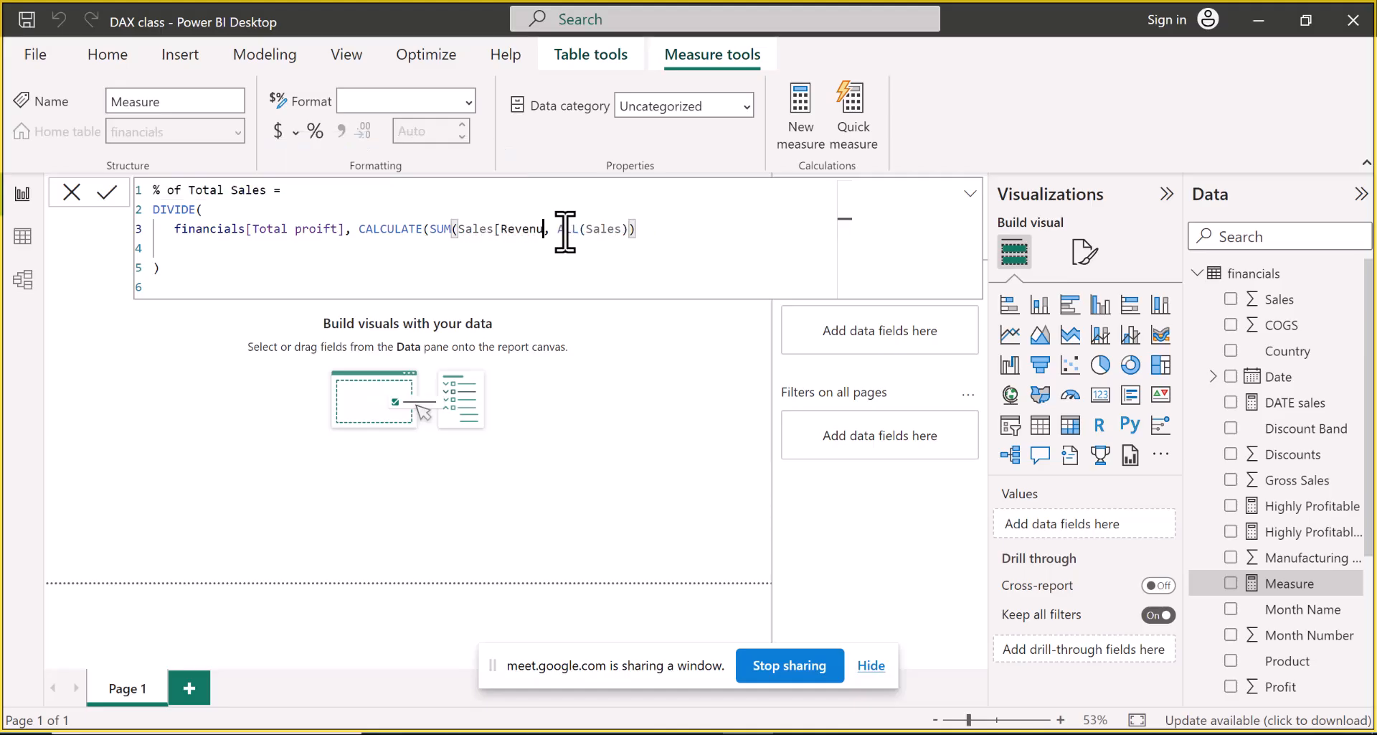
key(BackSpace)
key(BackSpace)
key(BackSpace)
key(BackSpace)
key(BackSpace)
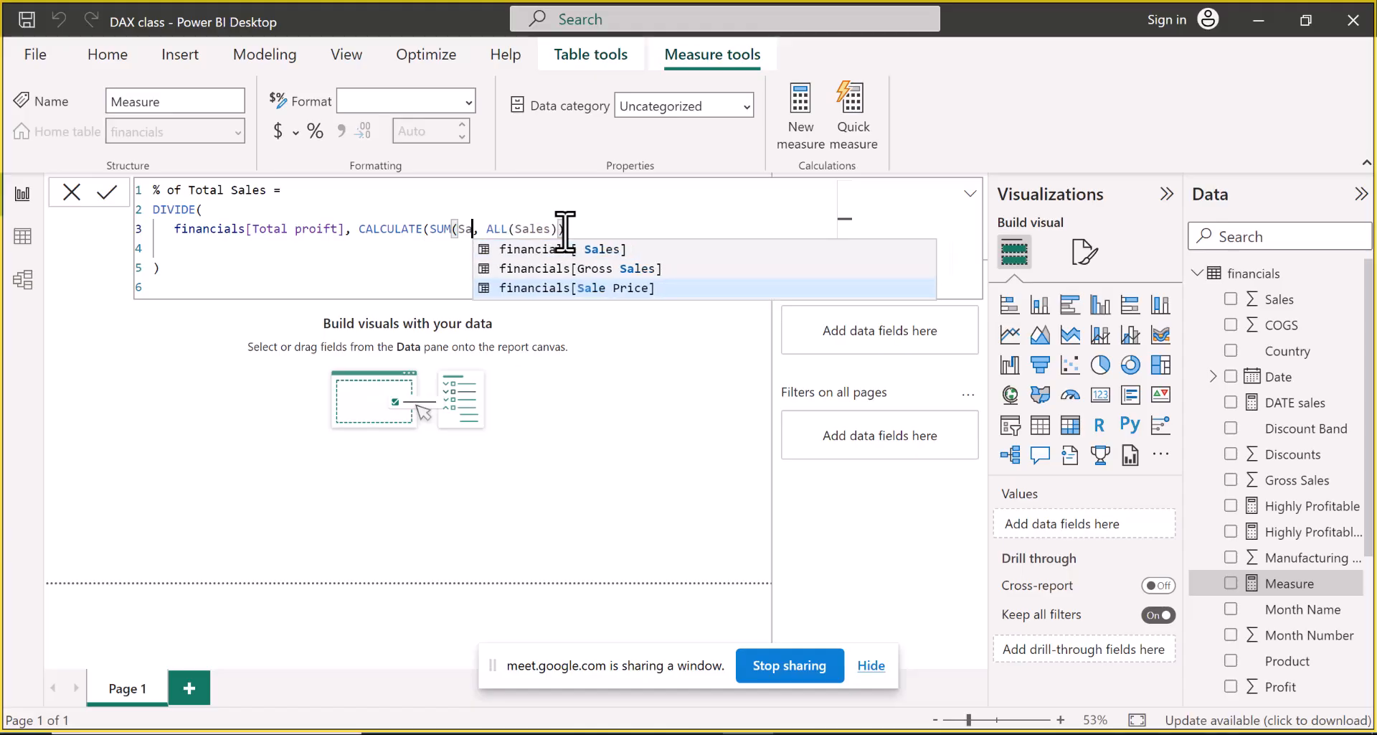
key(BackSpace)
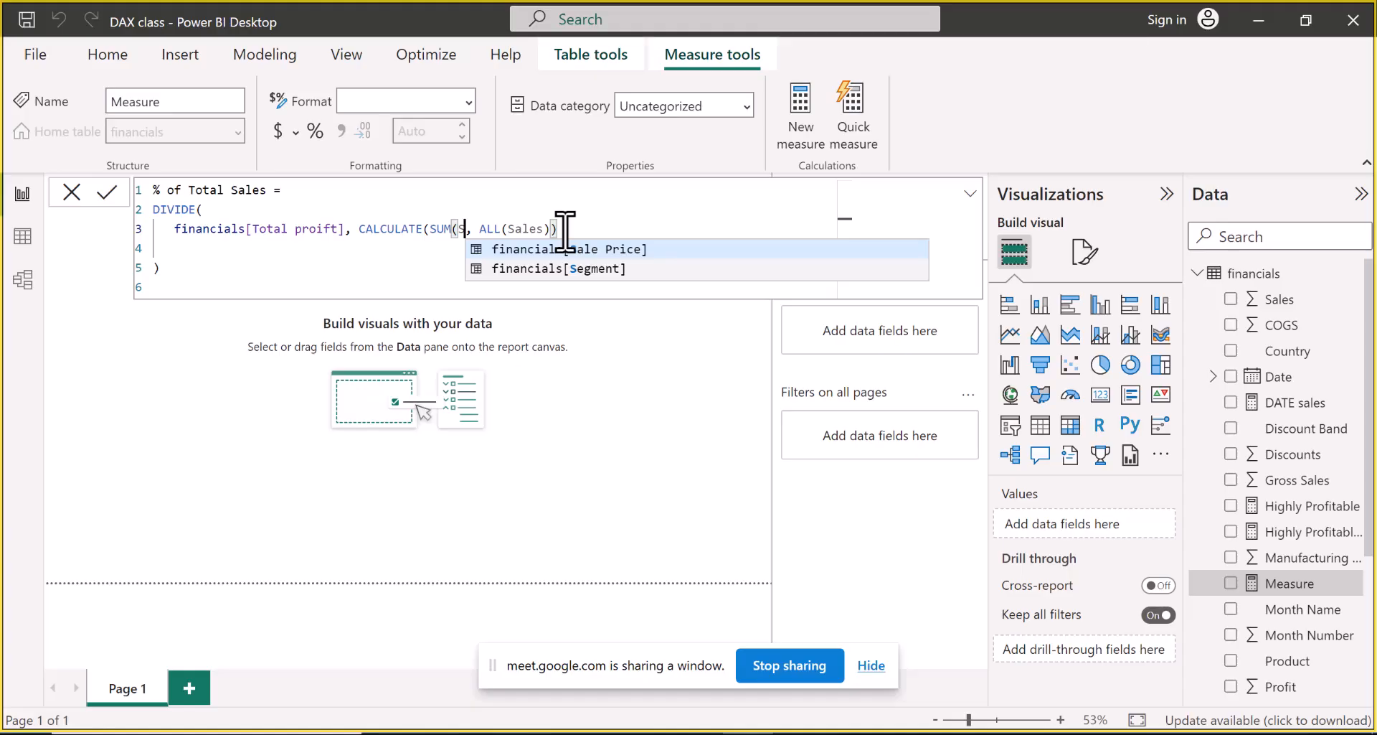
key(BackSpace)
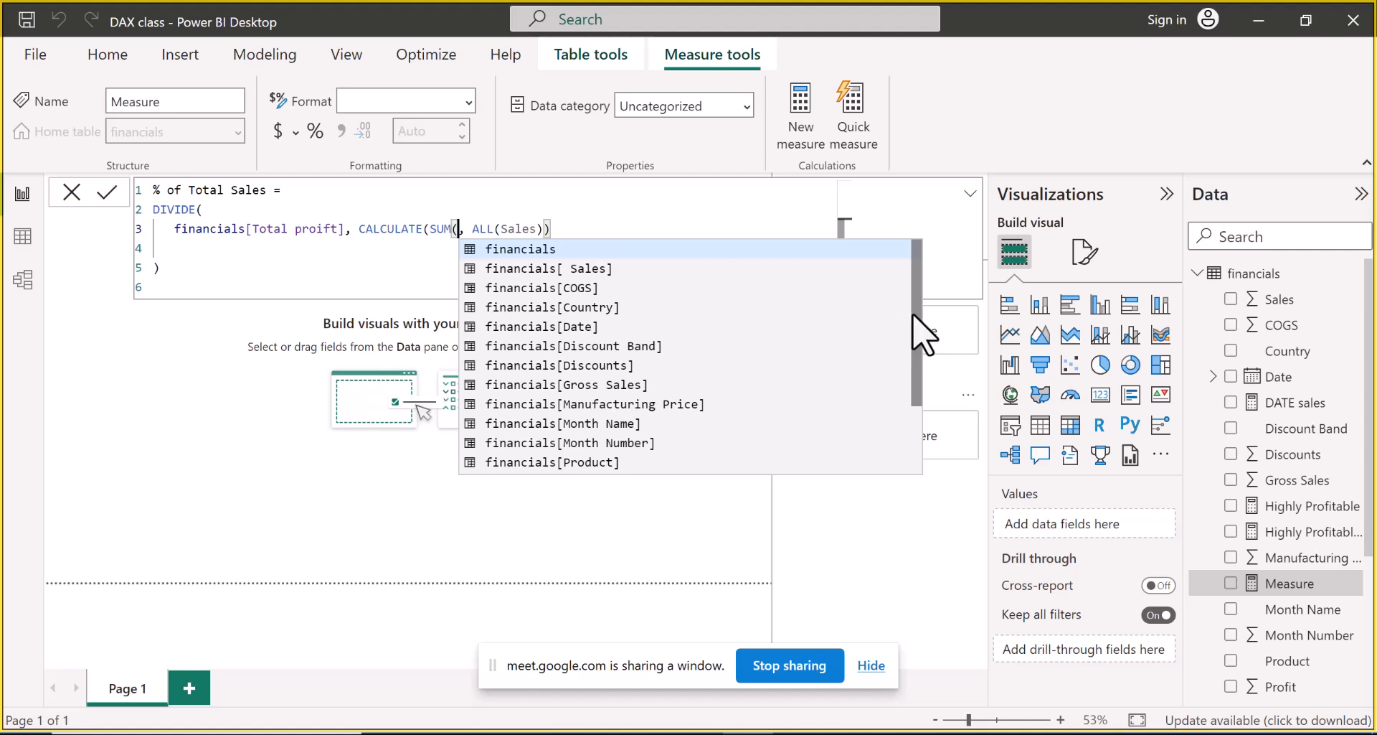
drag(912, 315, 905, 425)
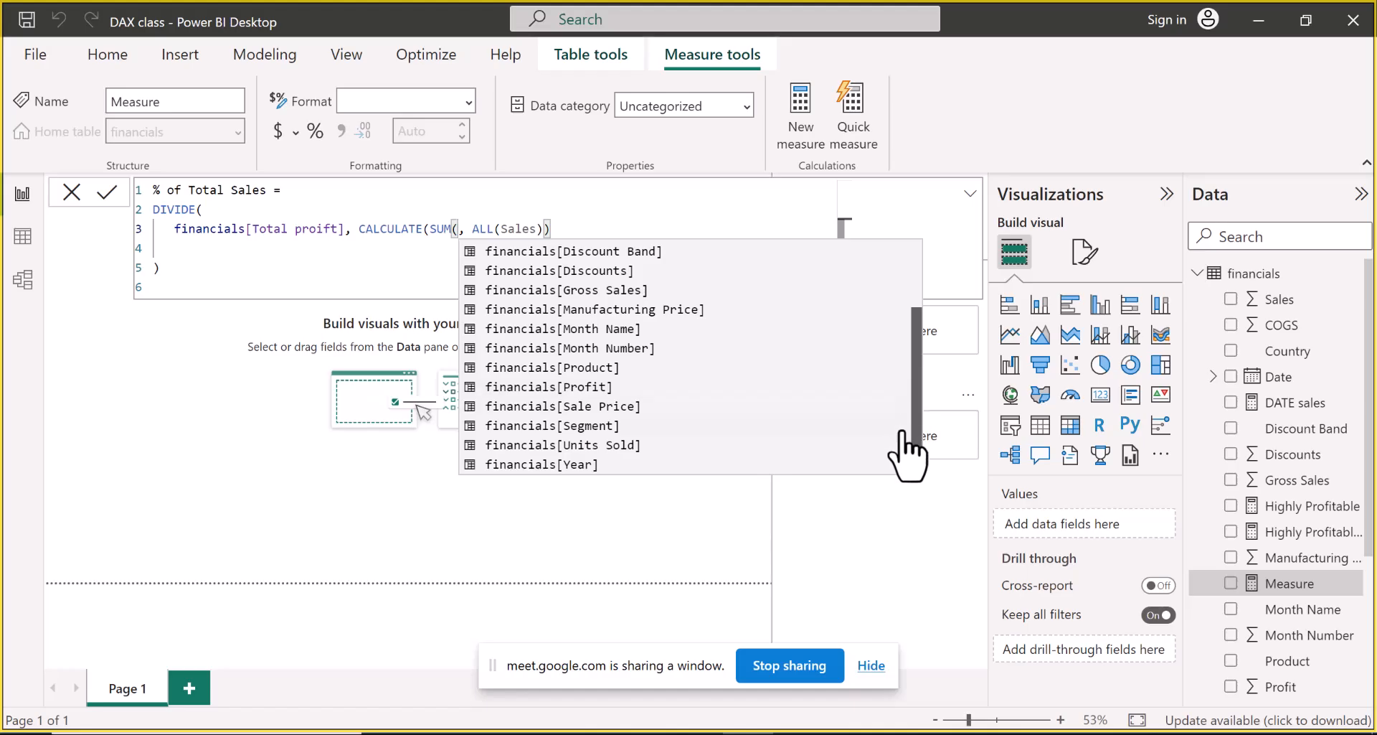
click(521, 387)
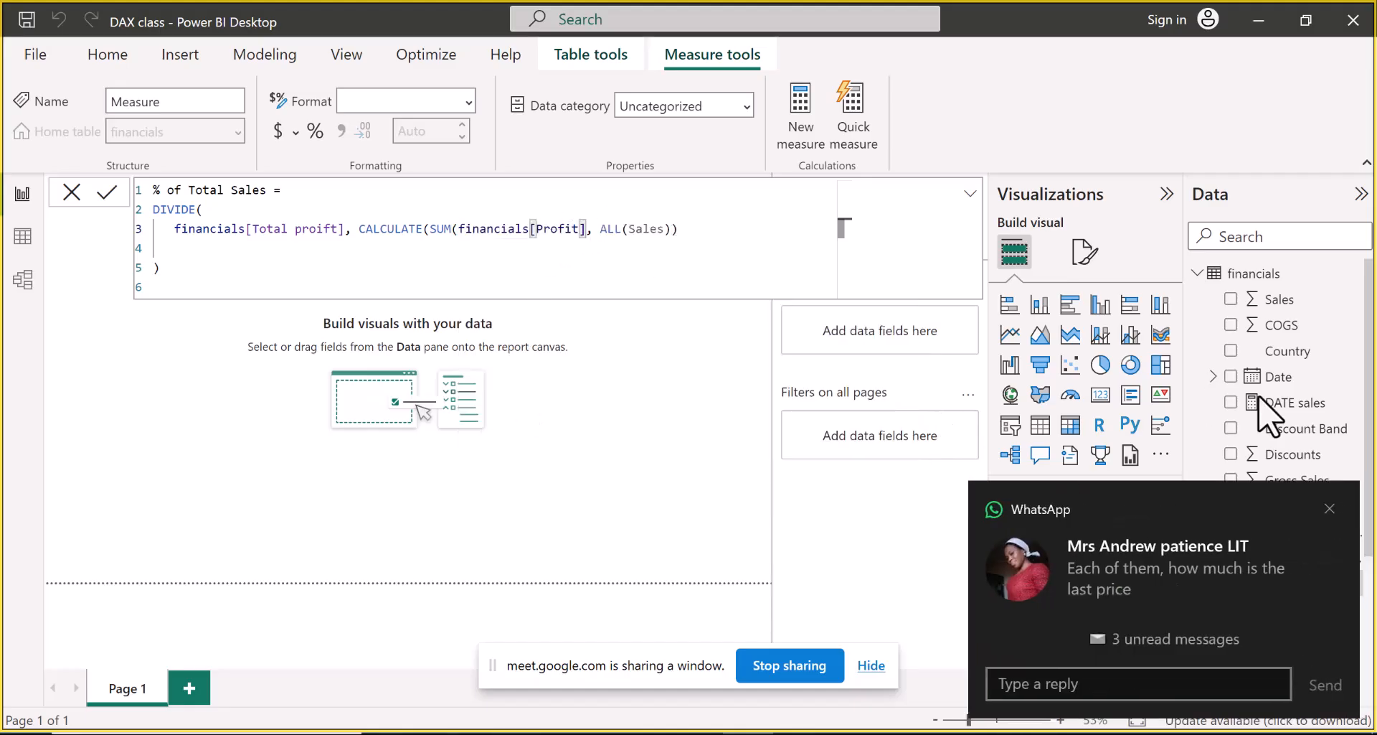
click(1329, 508)
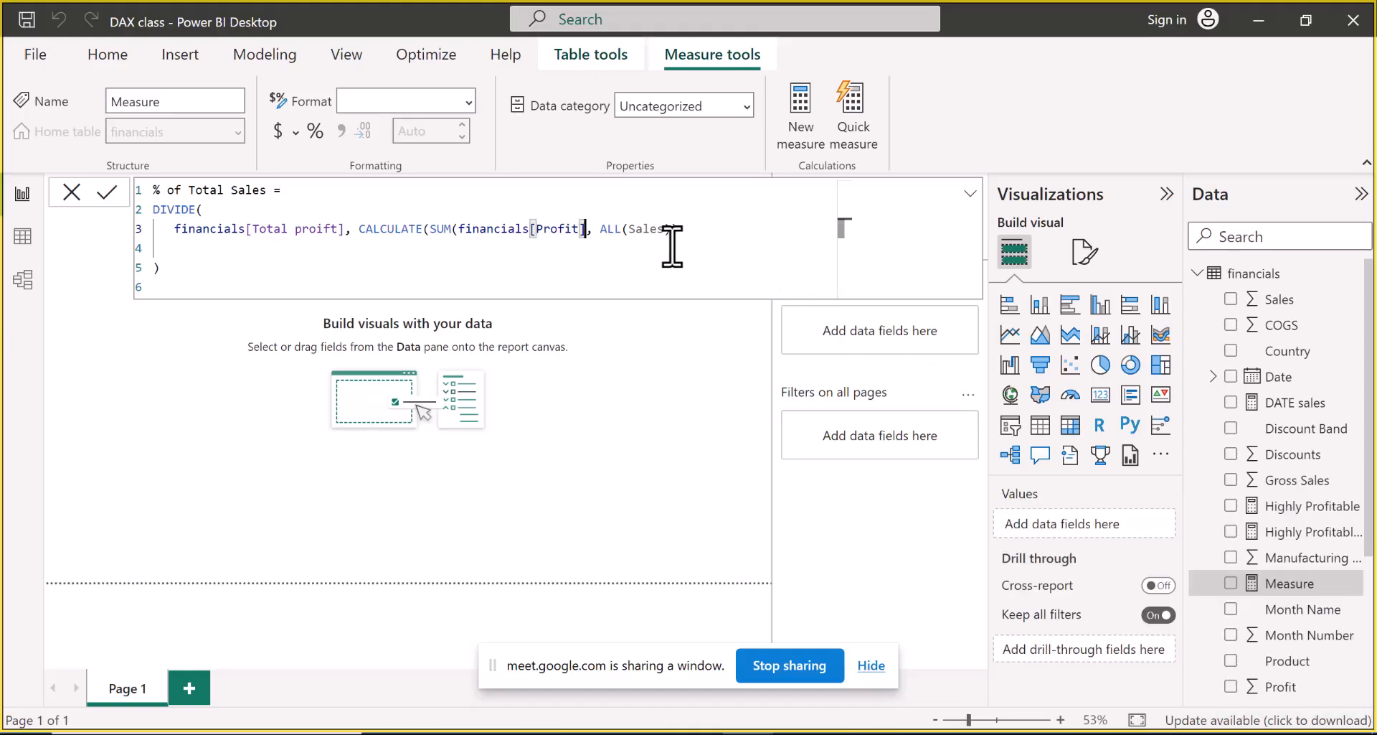
Replace ALL(Sales) in the CALCULATE expression with the financials[Total Sales] measure
click(564, 504)
click(618, 228)
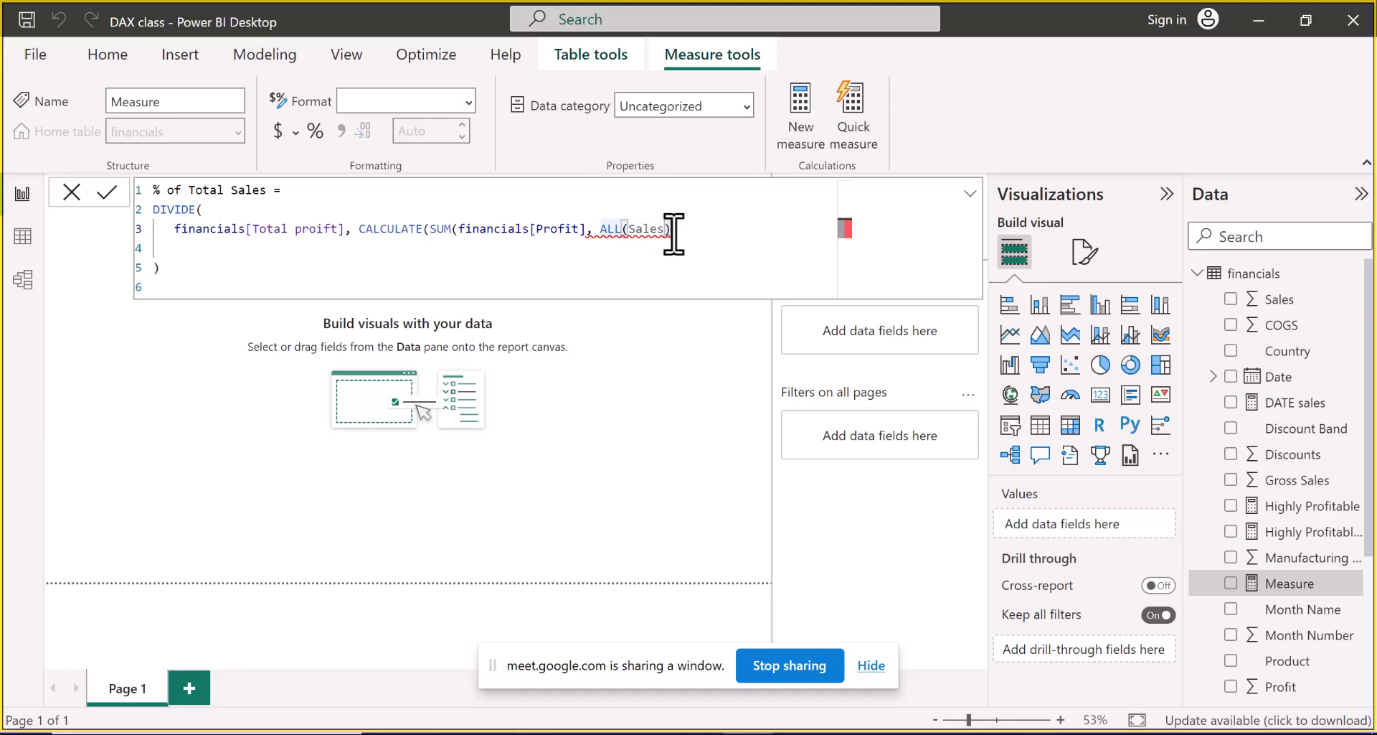
mouse_move(668, 231)
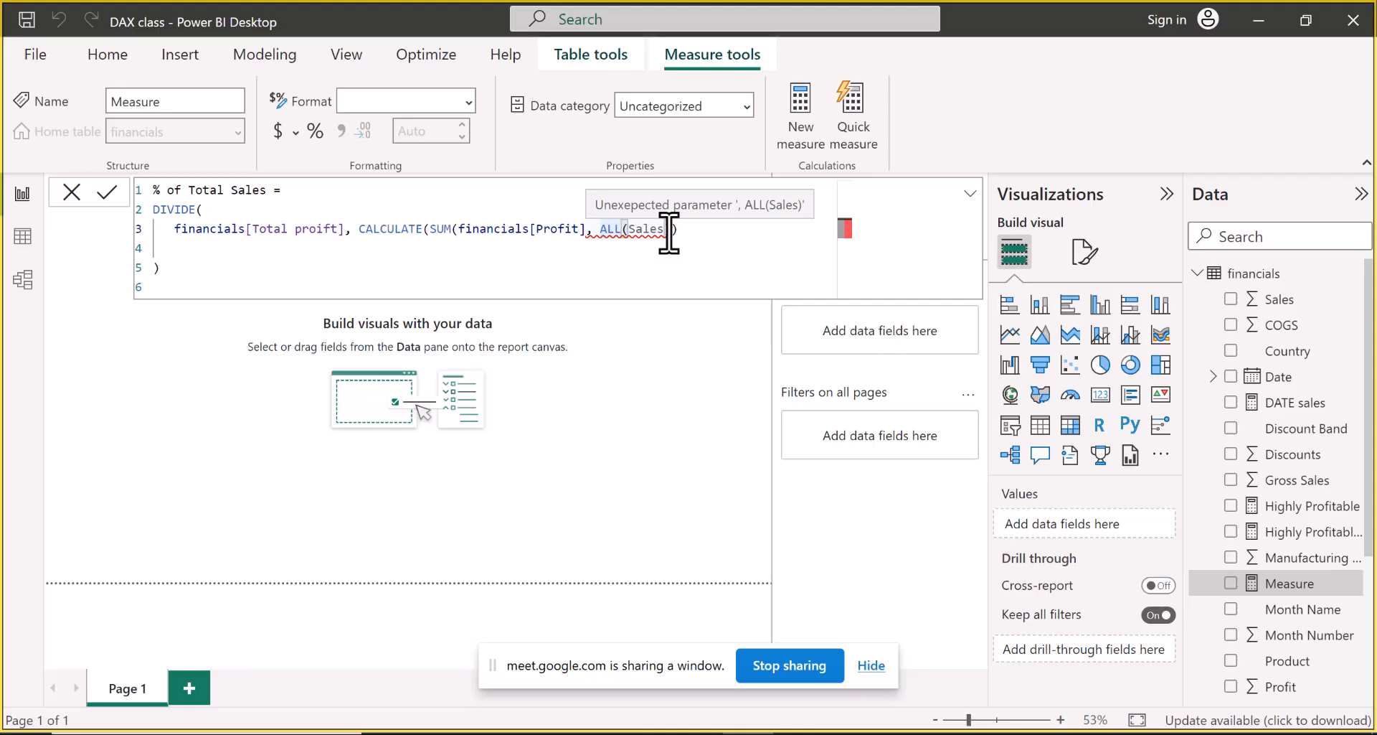
click(668, 230)
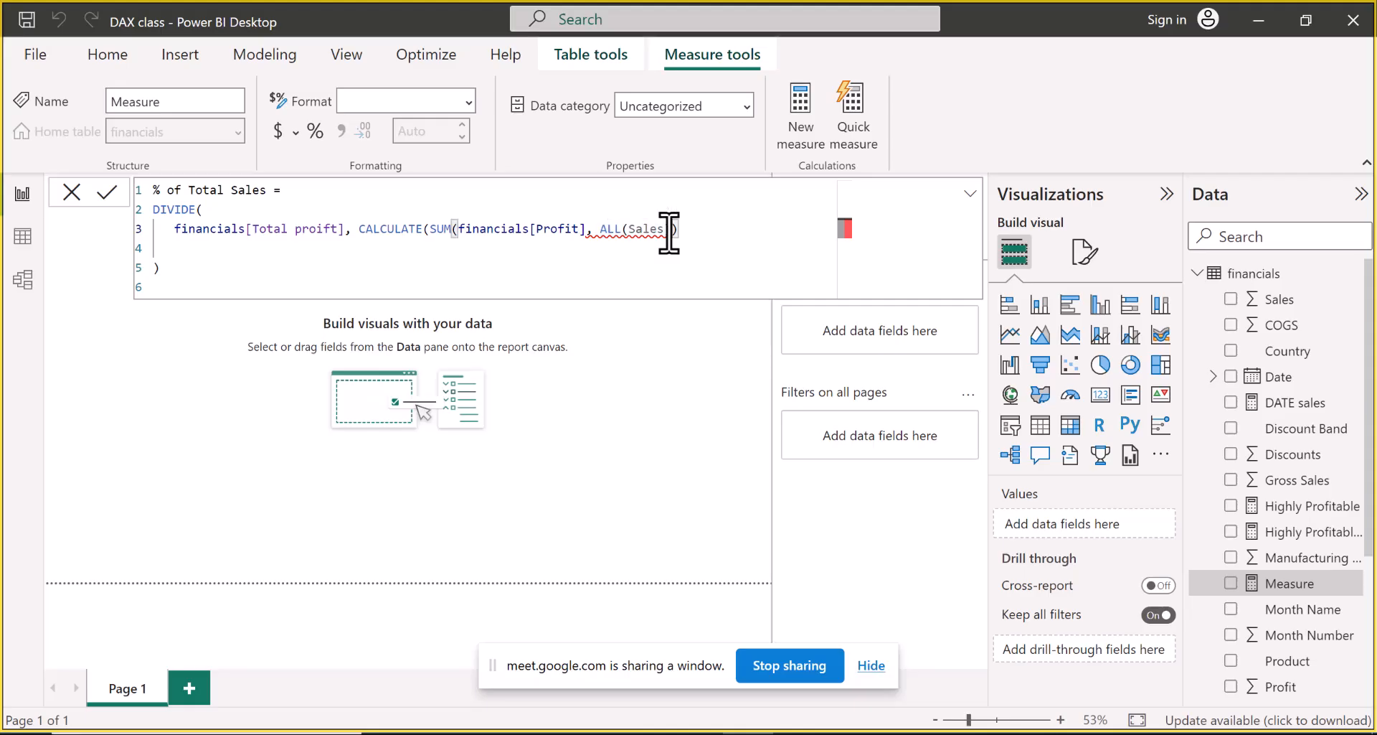
key(BackSpace)
key(BackSpace)
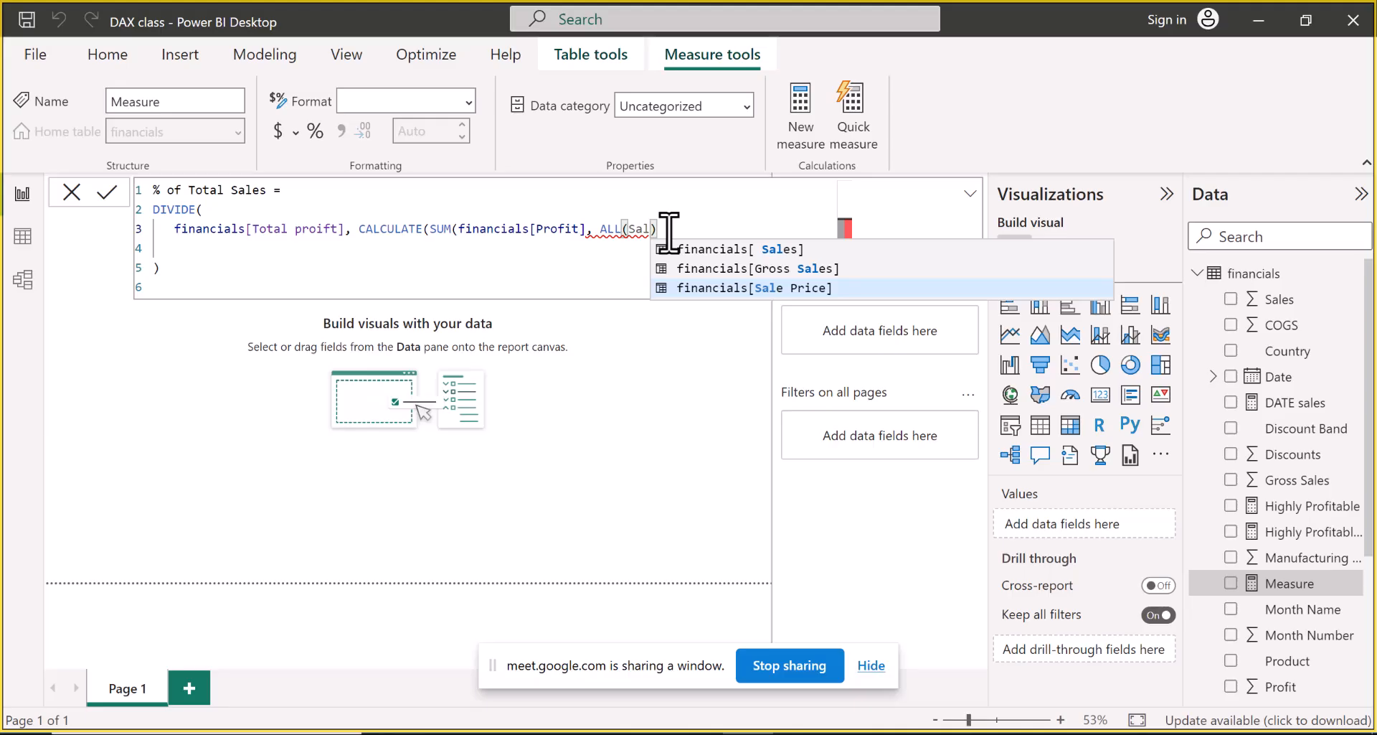
key(BackSpace)
key(BackSpace)
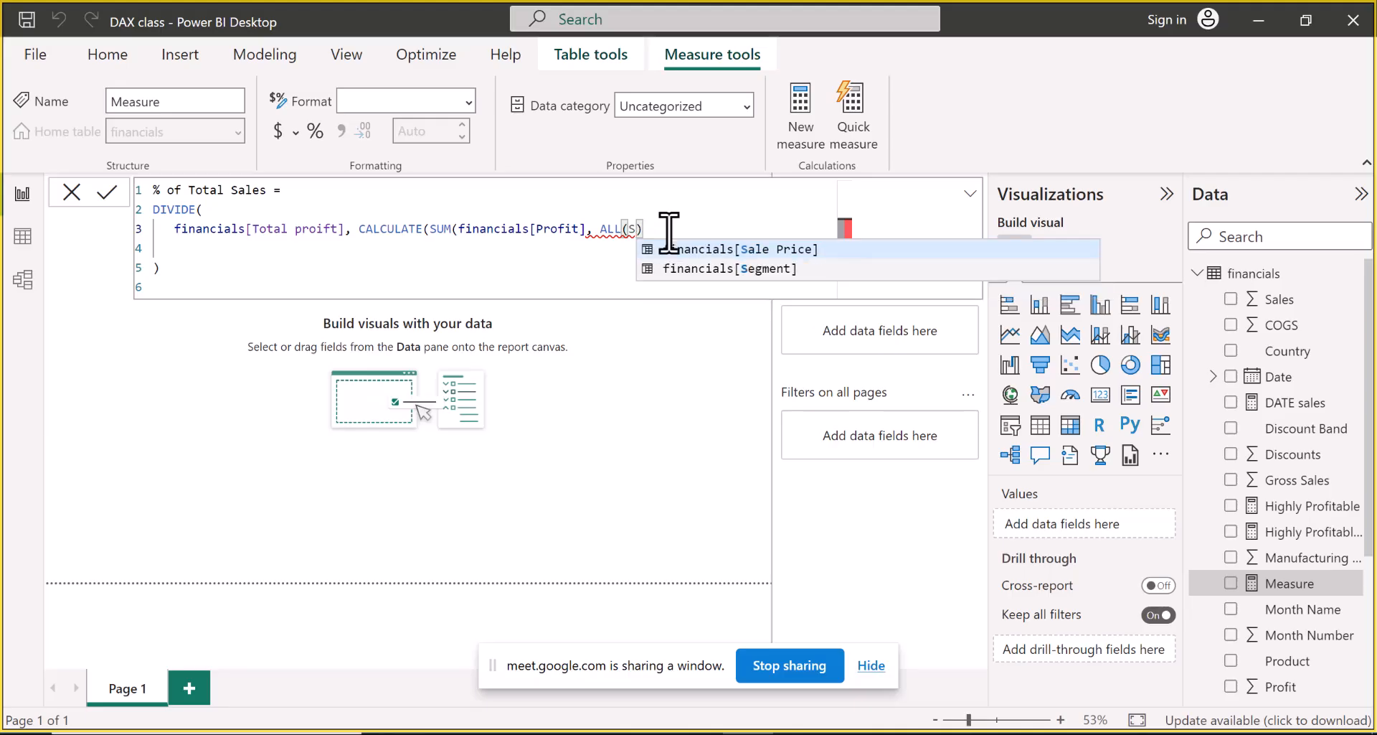
key(BackSpace)
key(BackSpace)
key(BackSpace)
key(BackSpace)
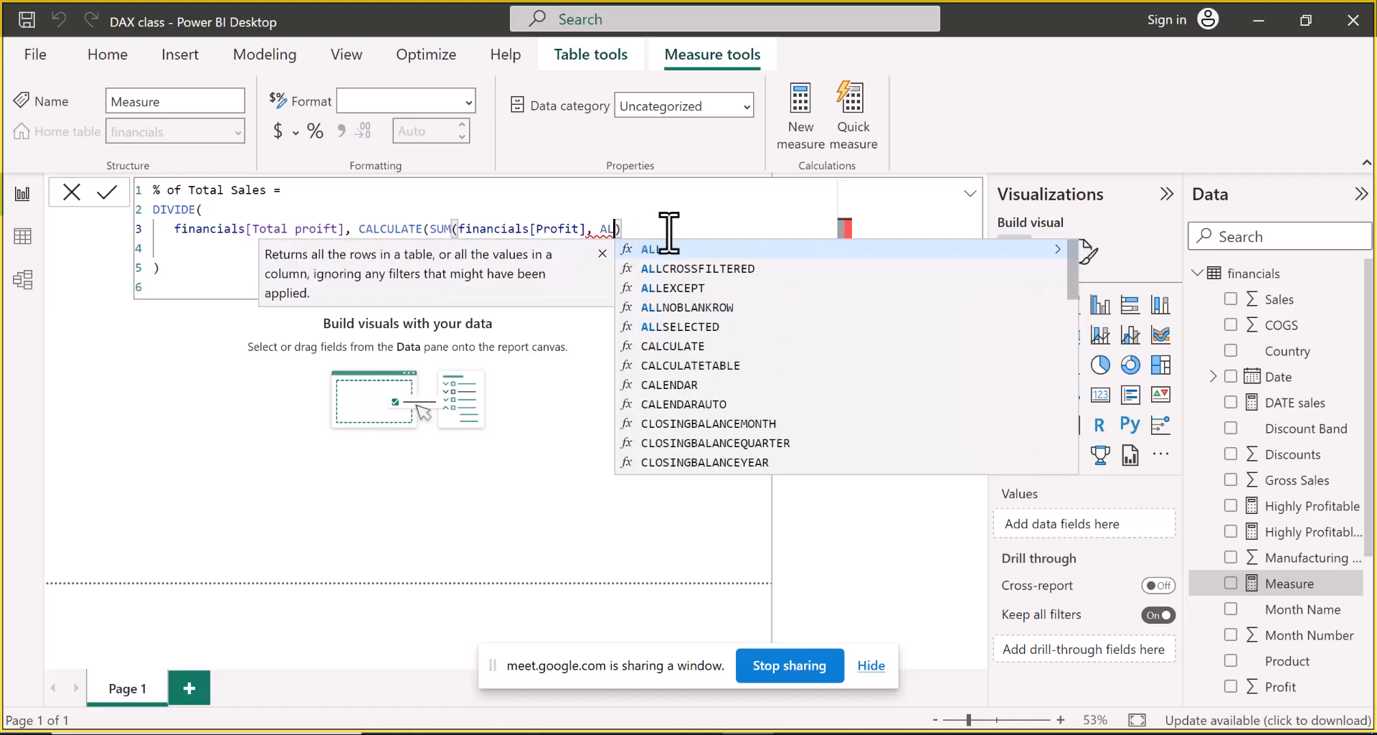
key(BackSpace)
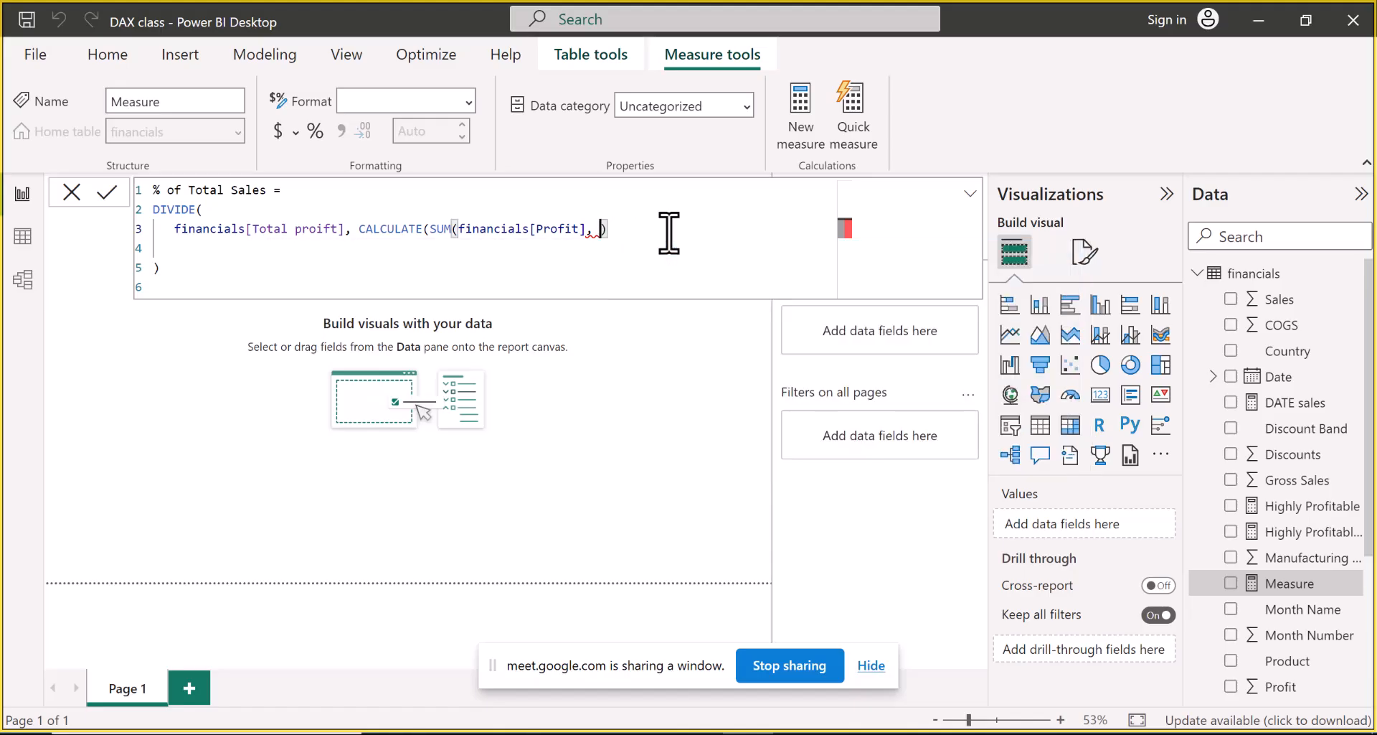
text(fi)
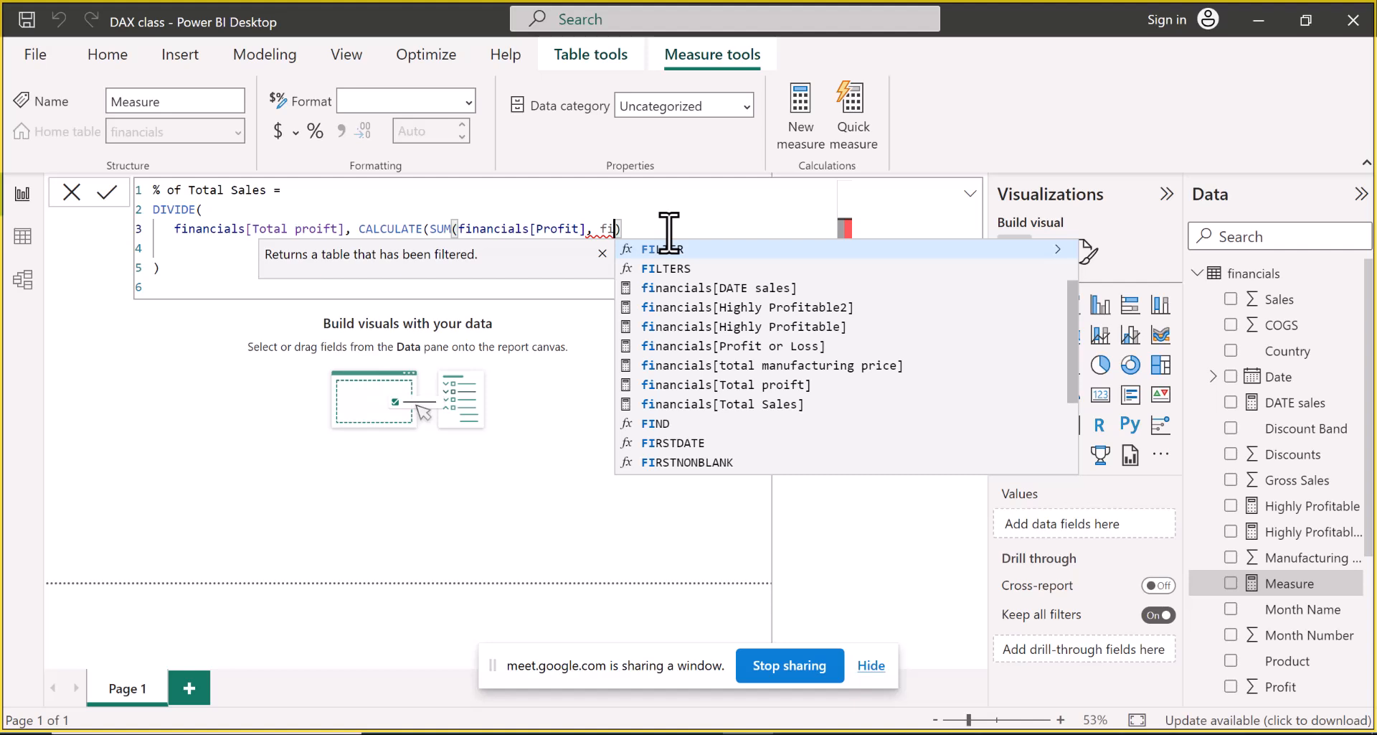
text(nan)
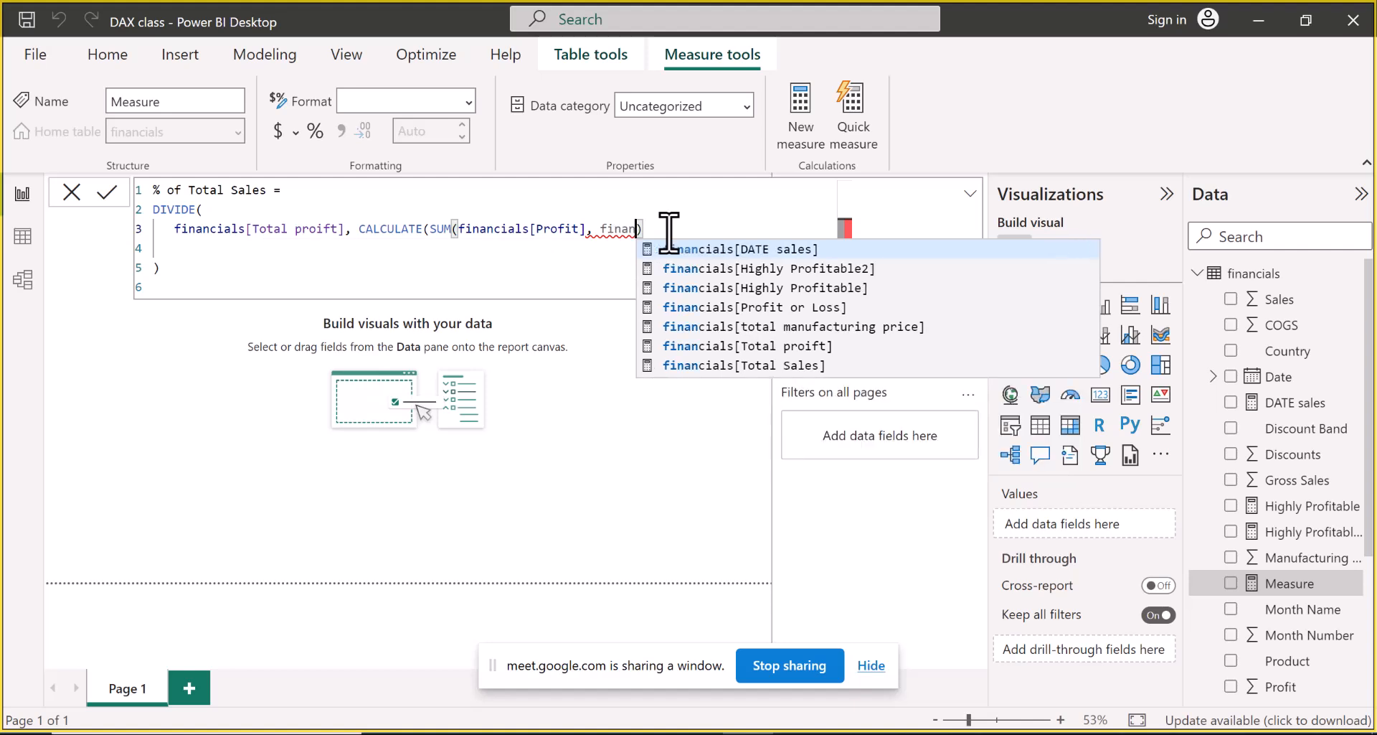
click(708, 364)
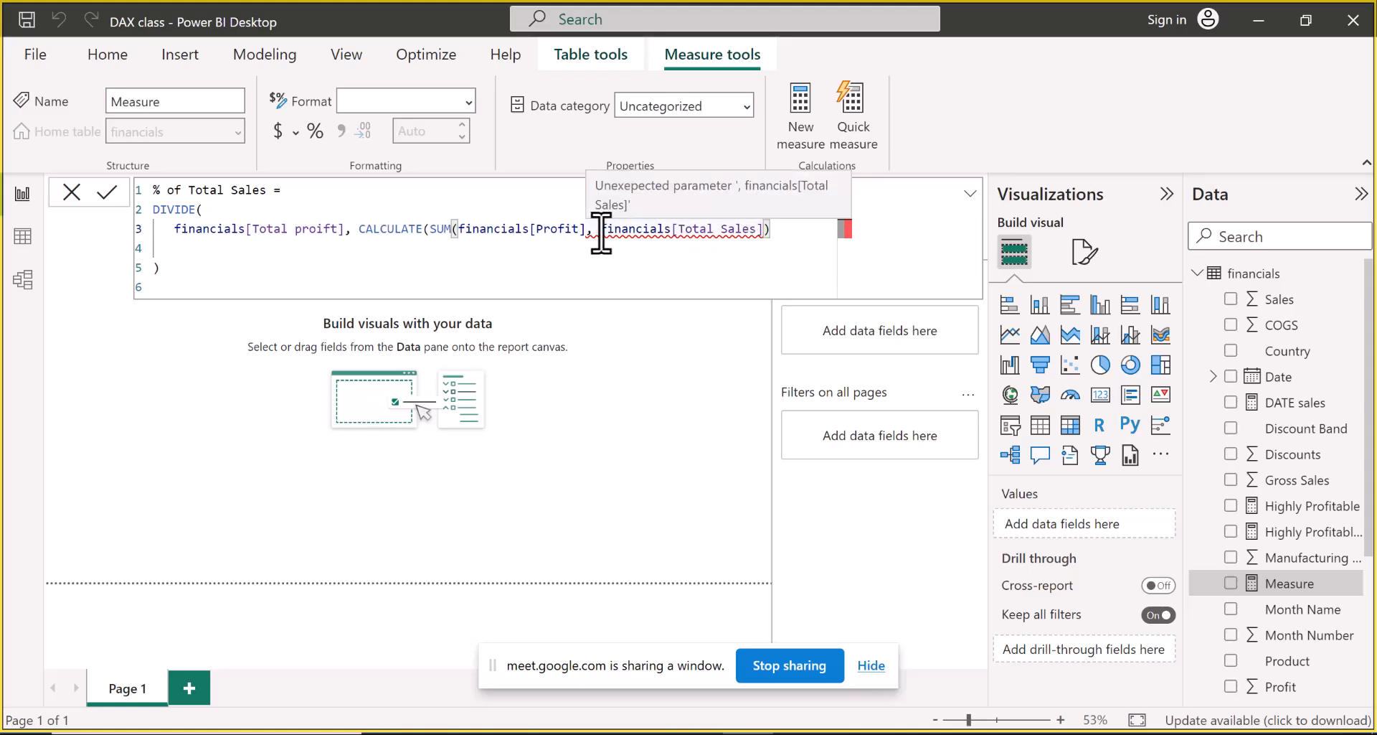
Delete the comma between financials[Profit] and financials[Total Sales] in the formula
key(BackSpace)
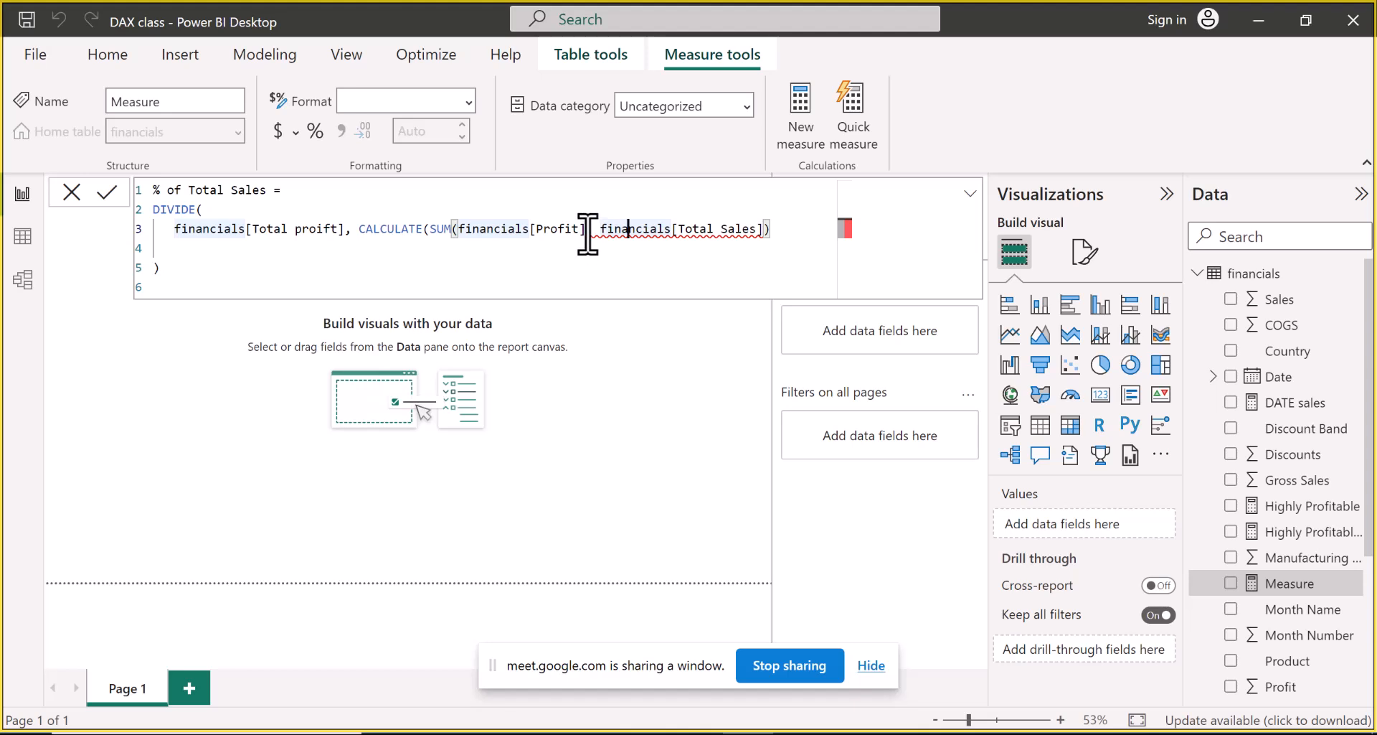
mouse_move(594, 237)
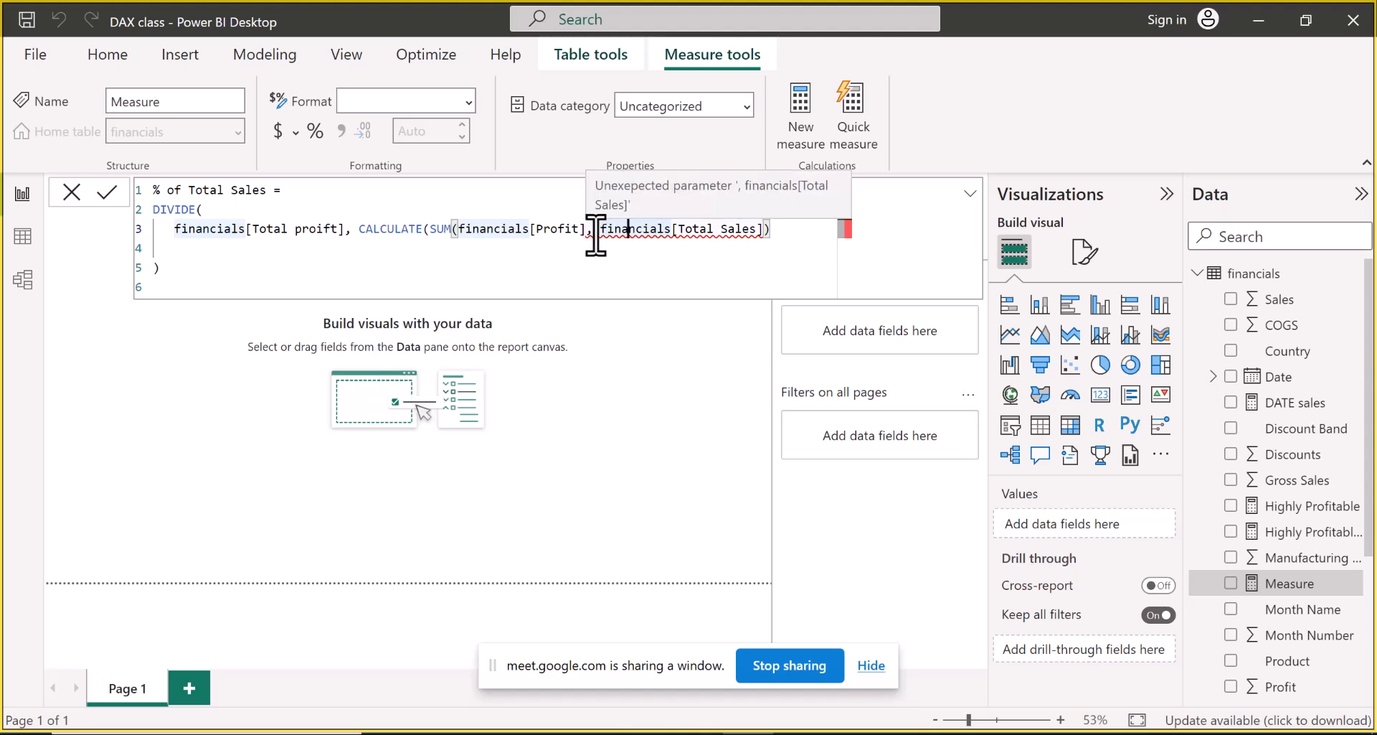
click(596, 228)
key(BackSpace)
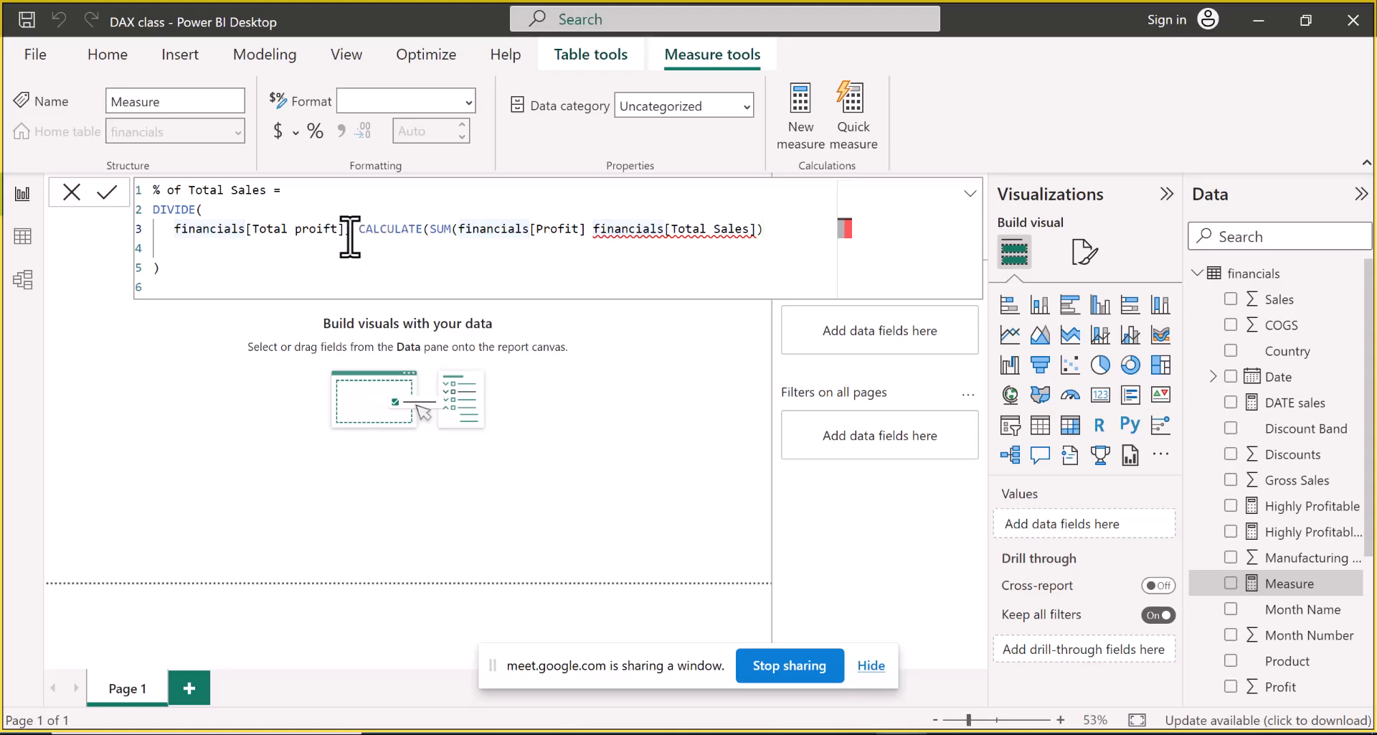
Close the SUM parenthesis after financials[Profit] and add a comma before financials[Total Sales] in the CALCULATE expression
click(583, 228)
text())
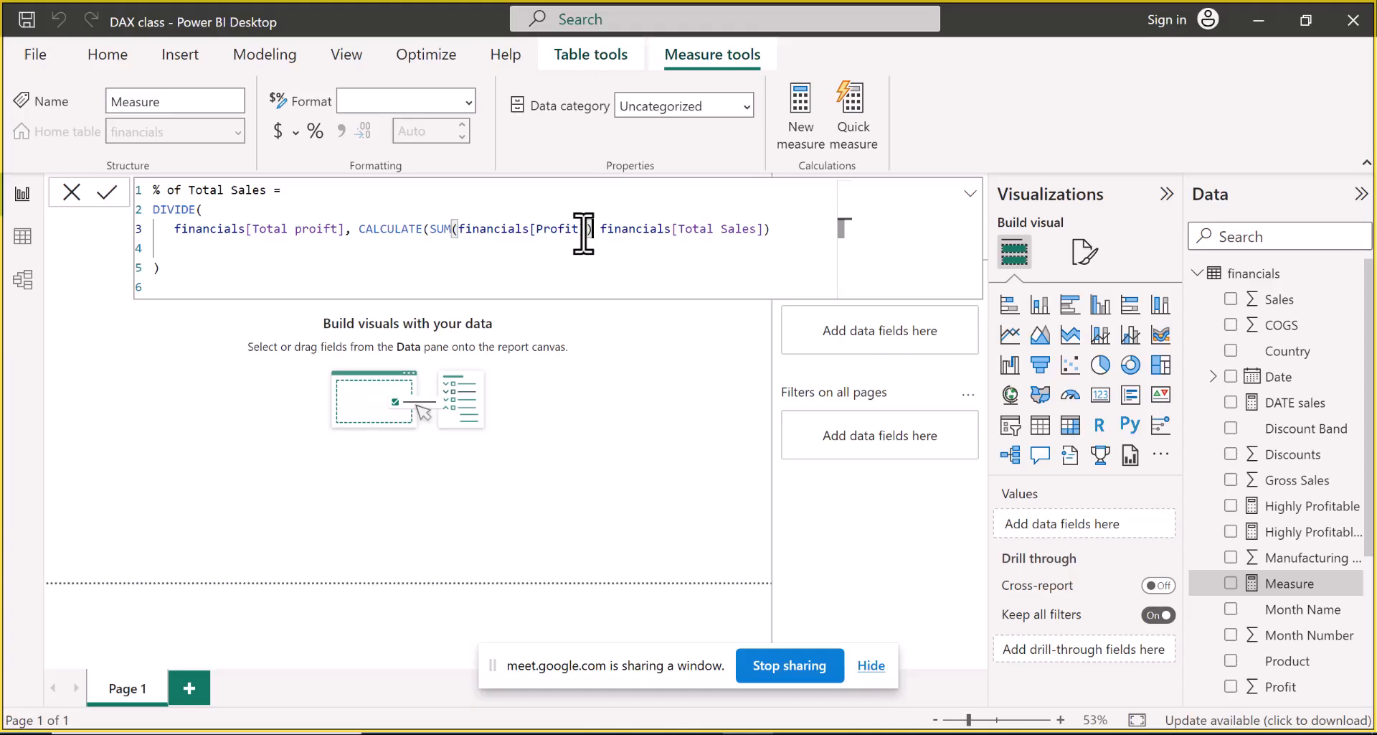
text(,)
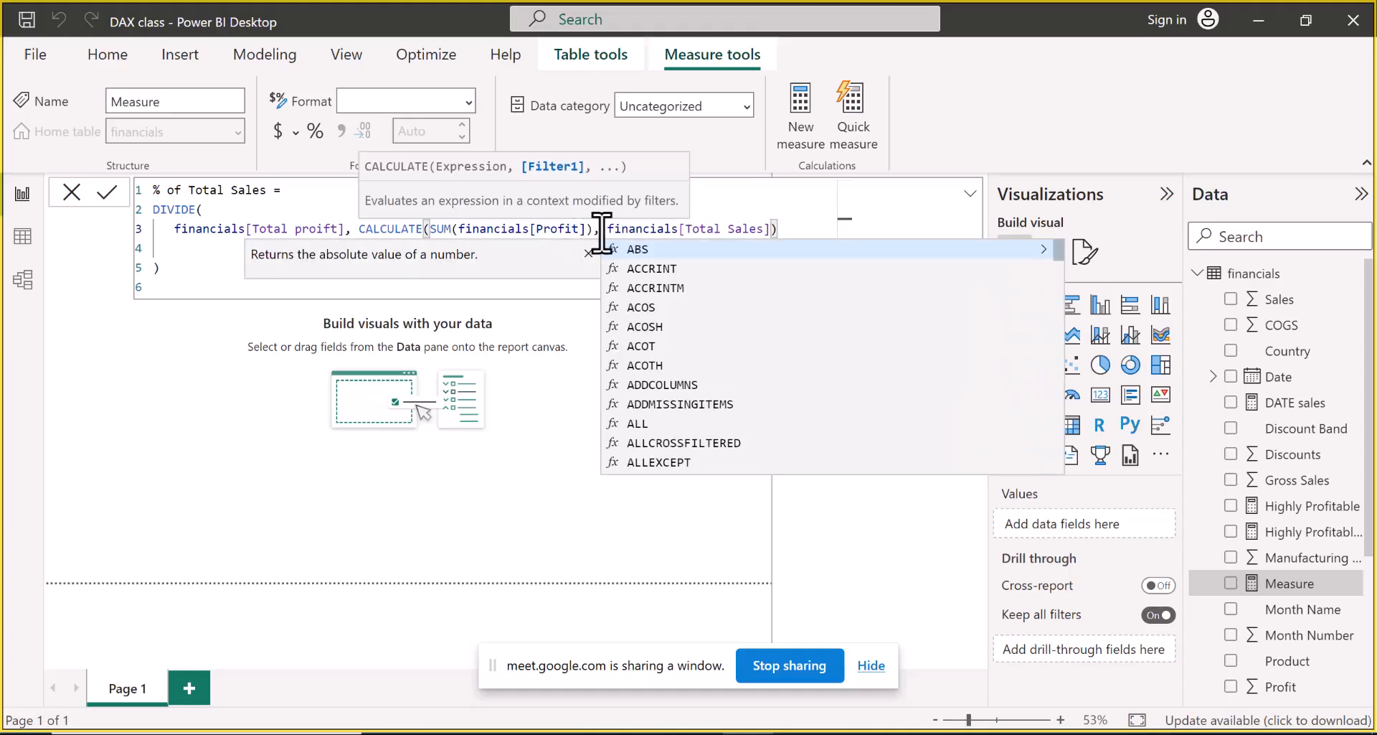
click(718, 228)
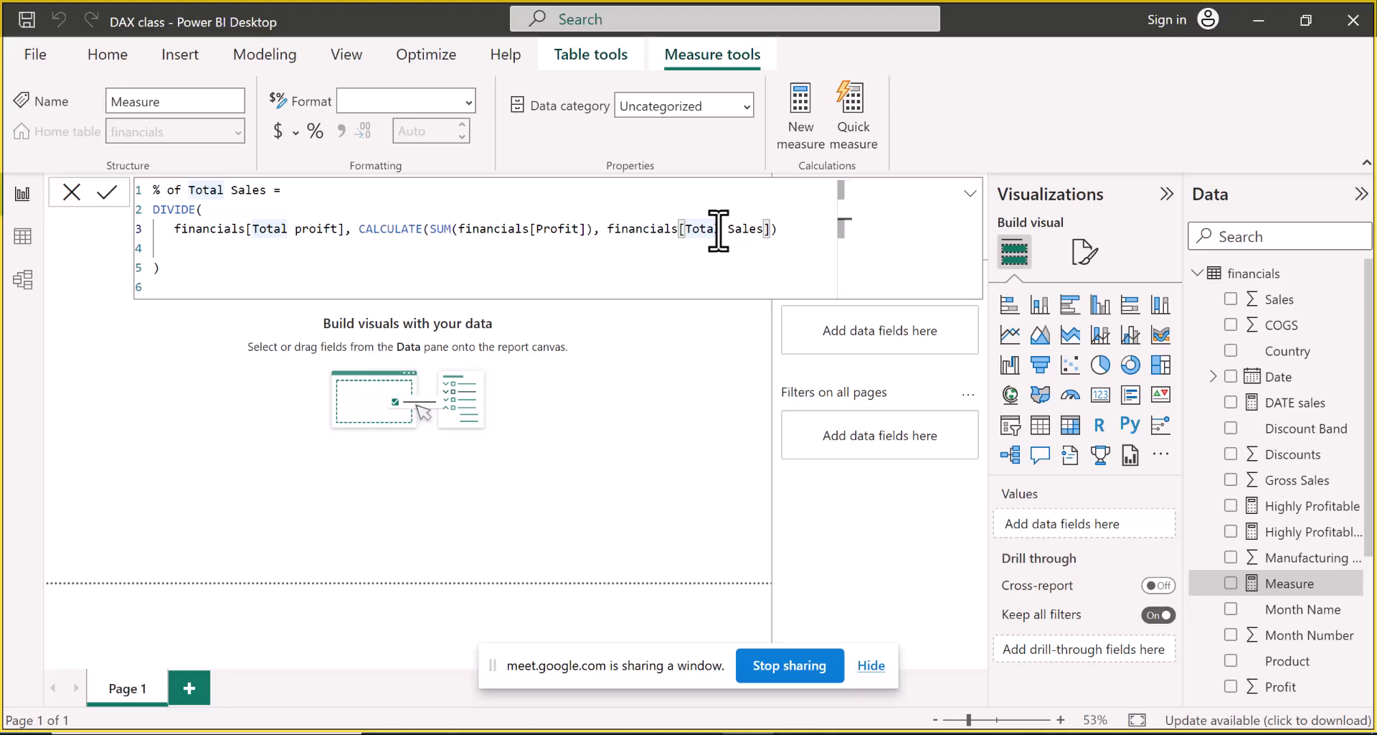
click(771, 228)
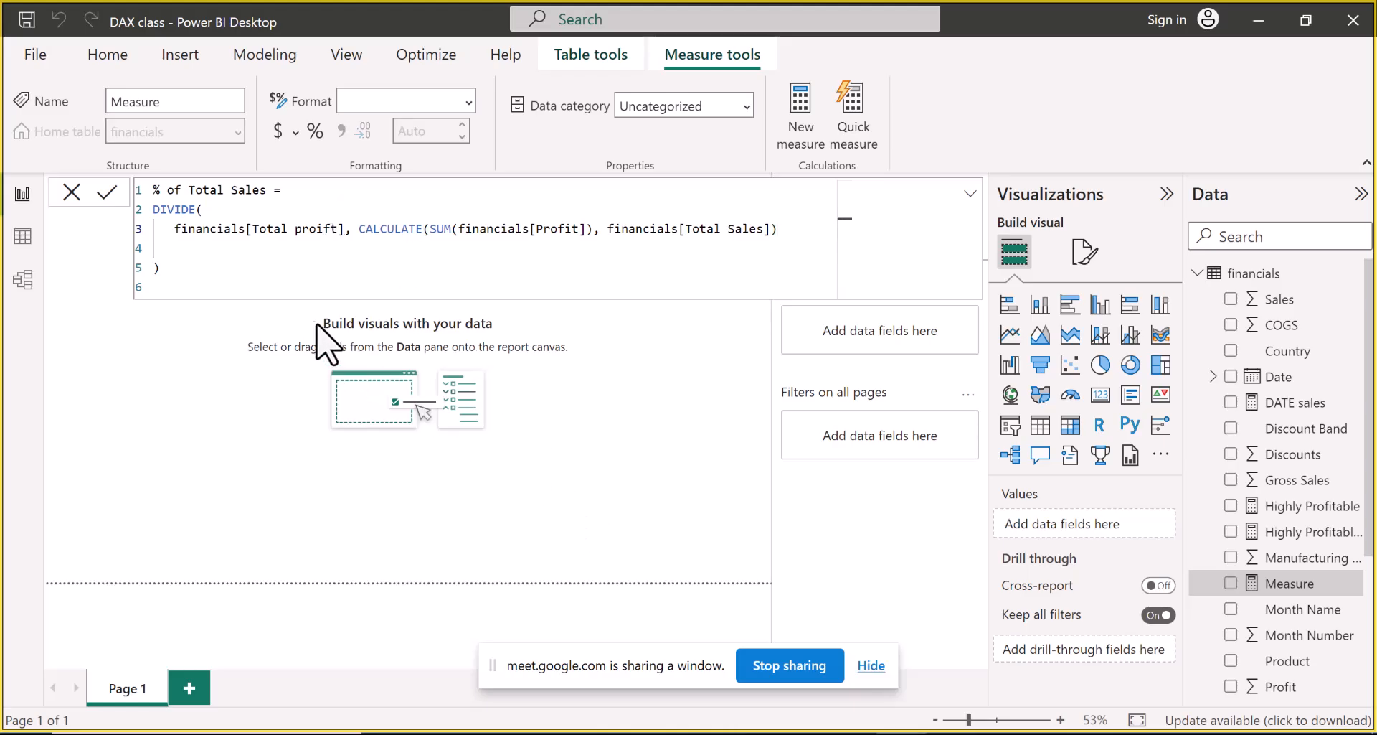
Wrap the DIVIDE numerator financials[Total proift] in a SUM function
click(177, 233)
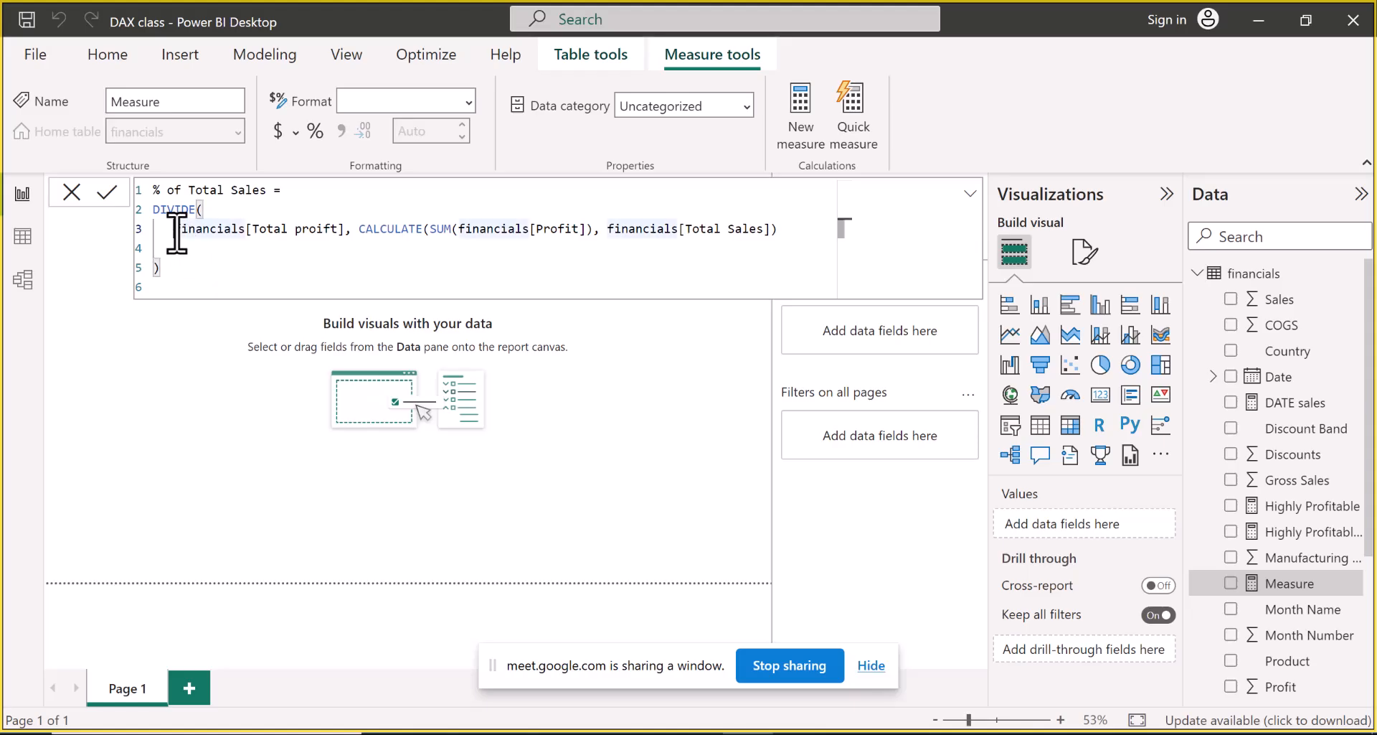
text(sum)
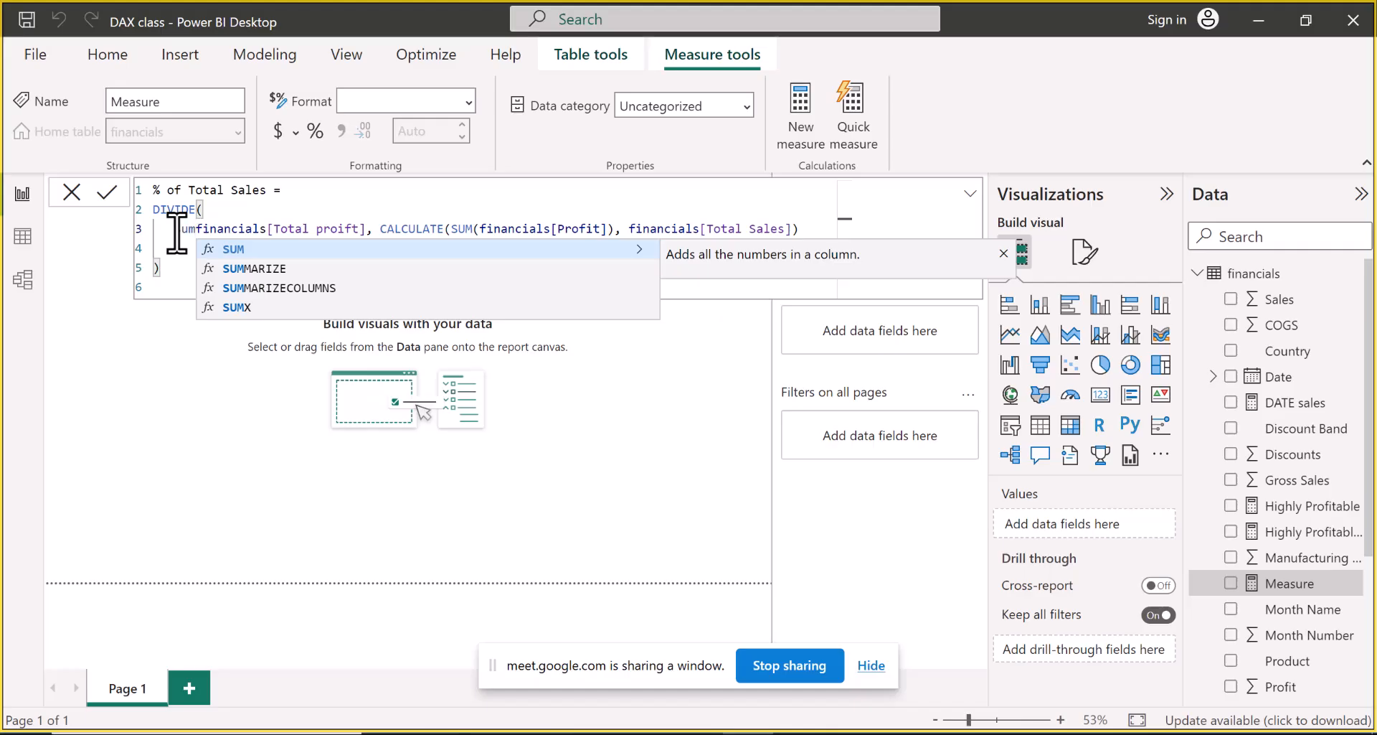
text(()
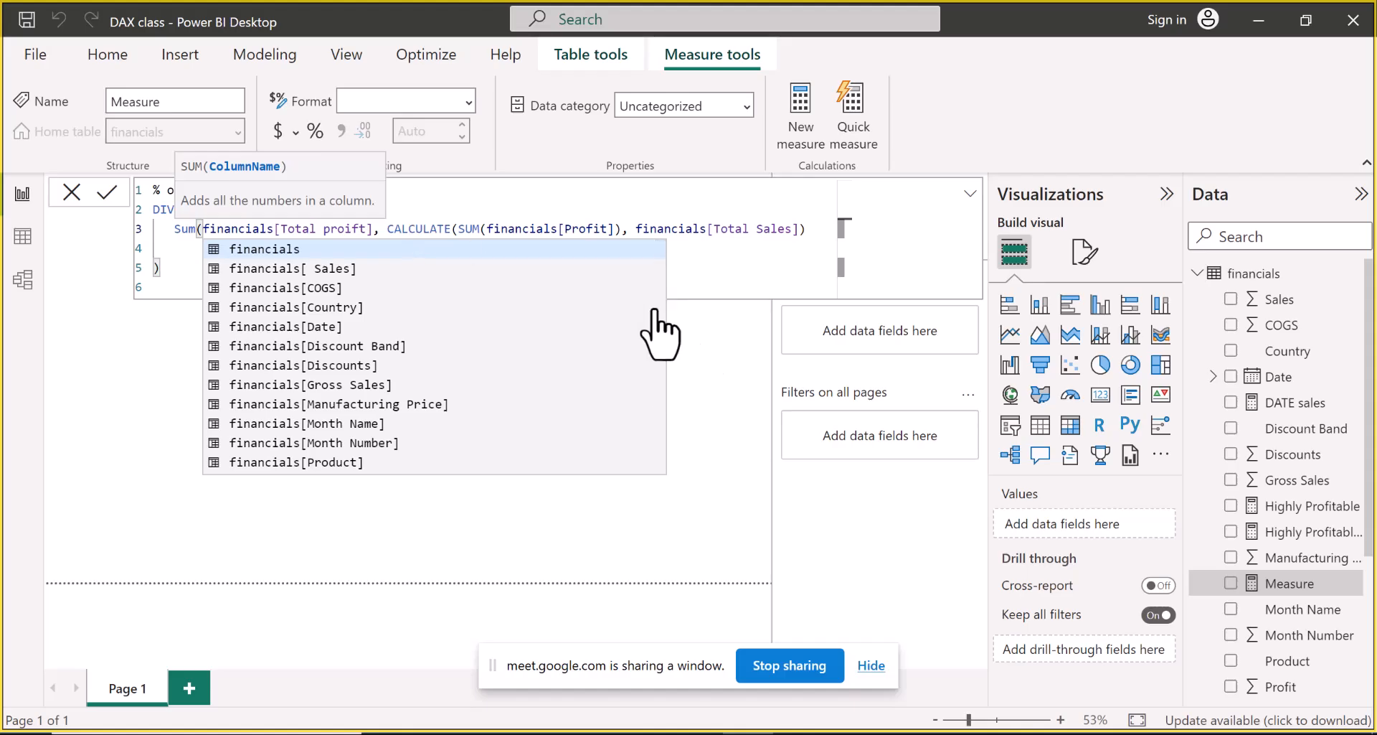
mouse_move(661, 297)
mouse_down()
mouse_move(657, 408)
mouse_move(664, 274)
mouse_up()
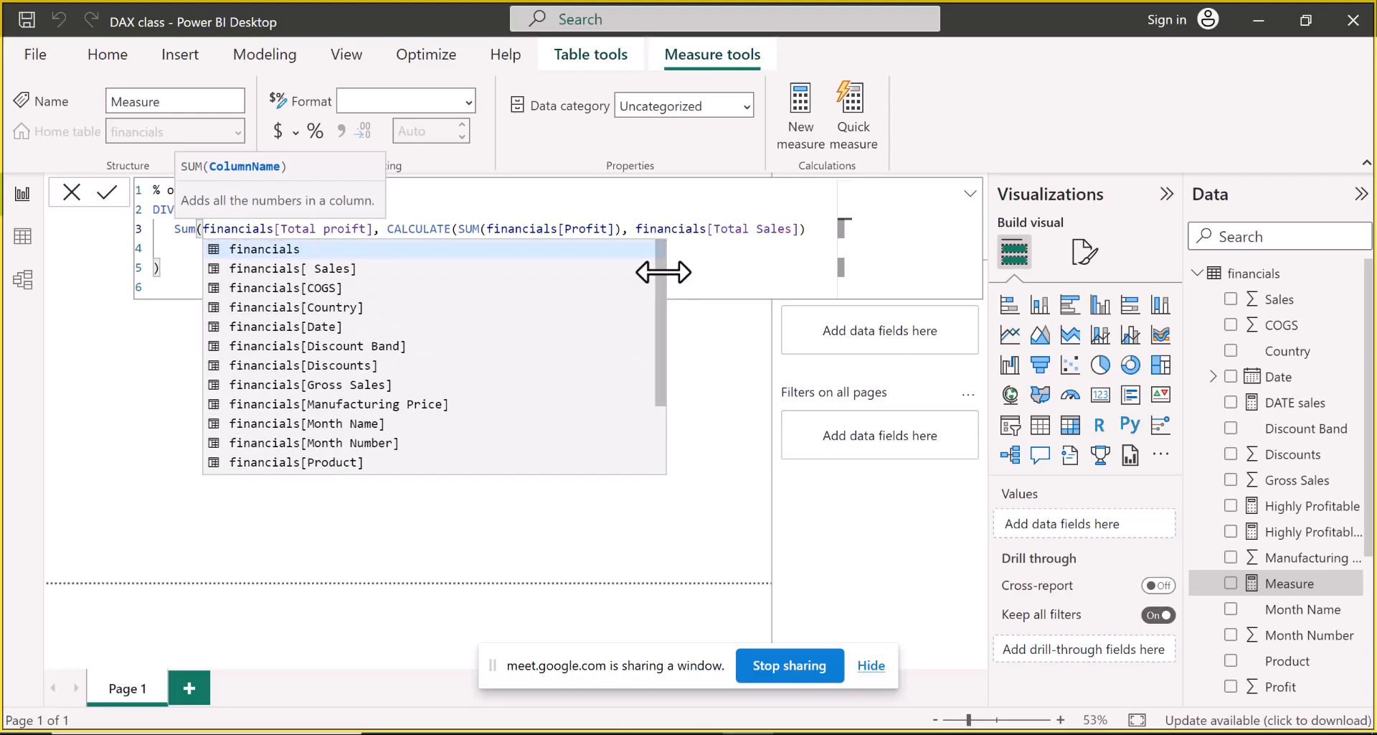
click(371, 230)
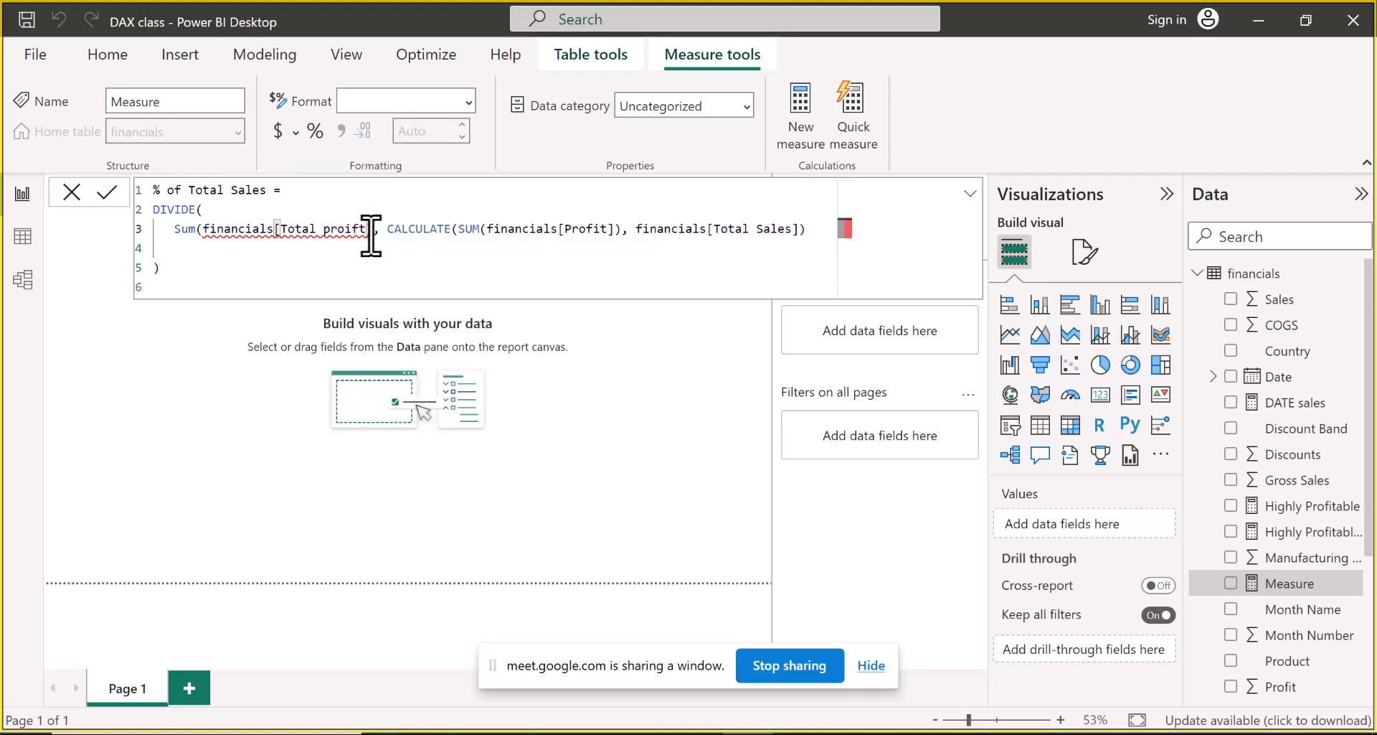
text())
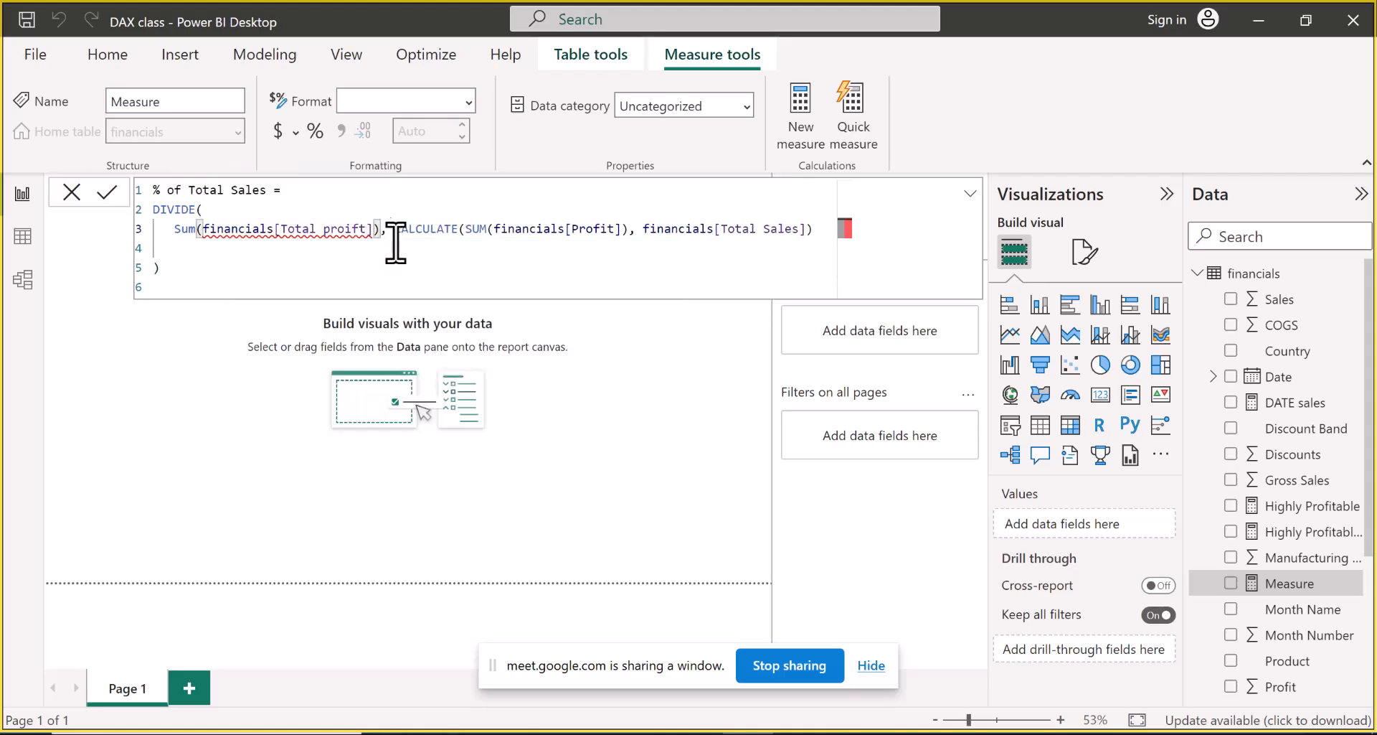
click(285, 233)
click(272, 231)
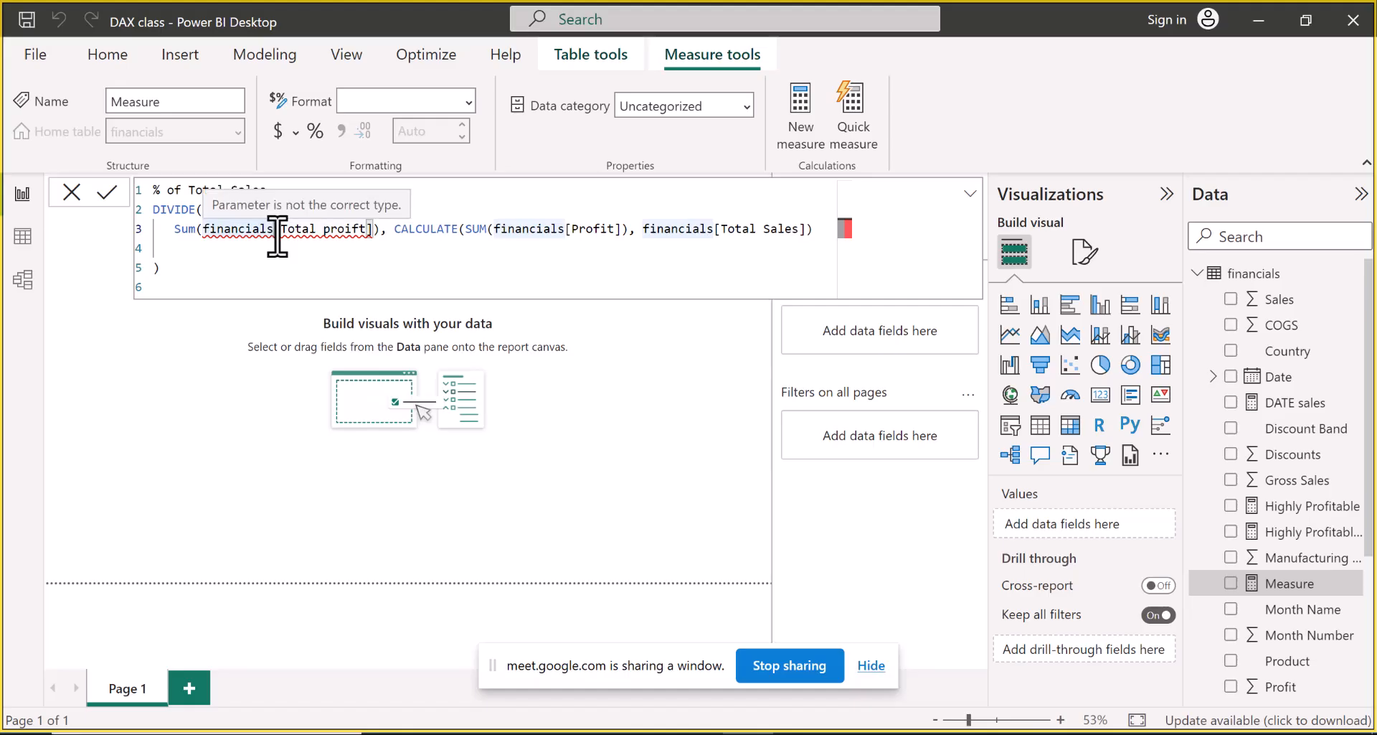
click(292, 233)
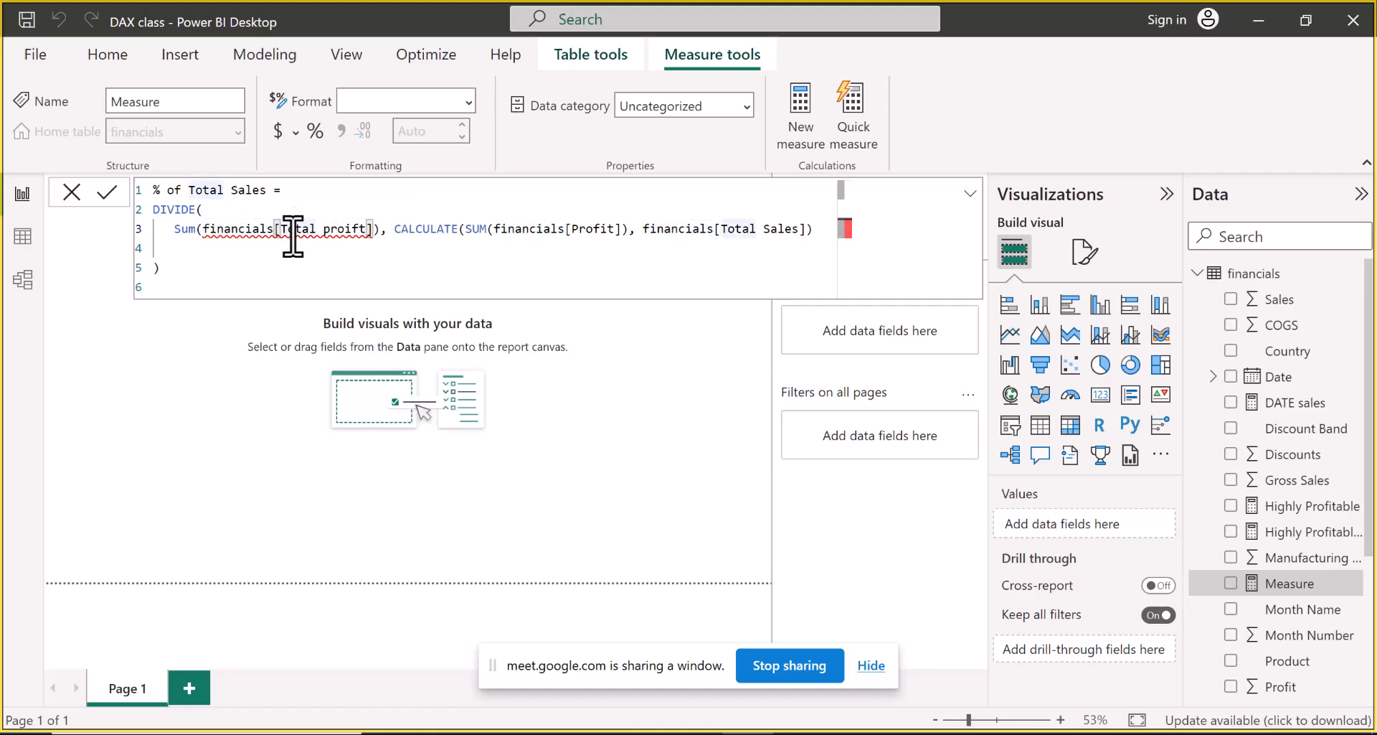
click(249, 233)
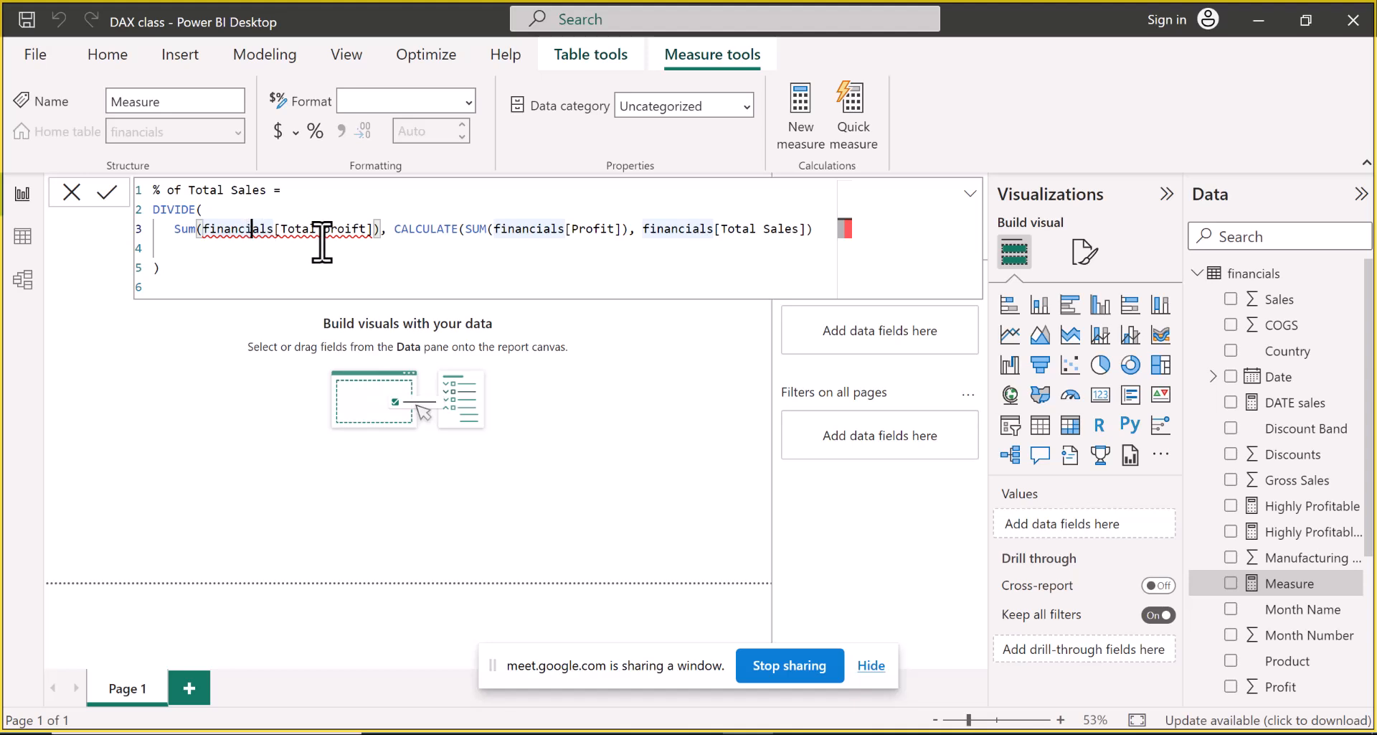
click(360, 231)
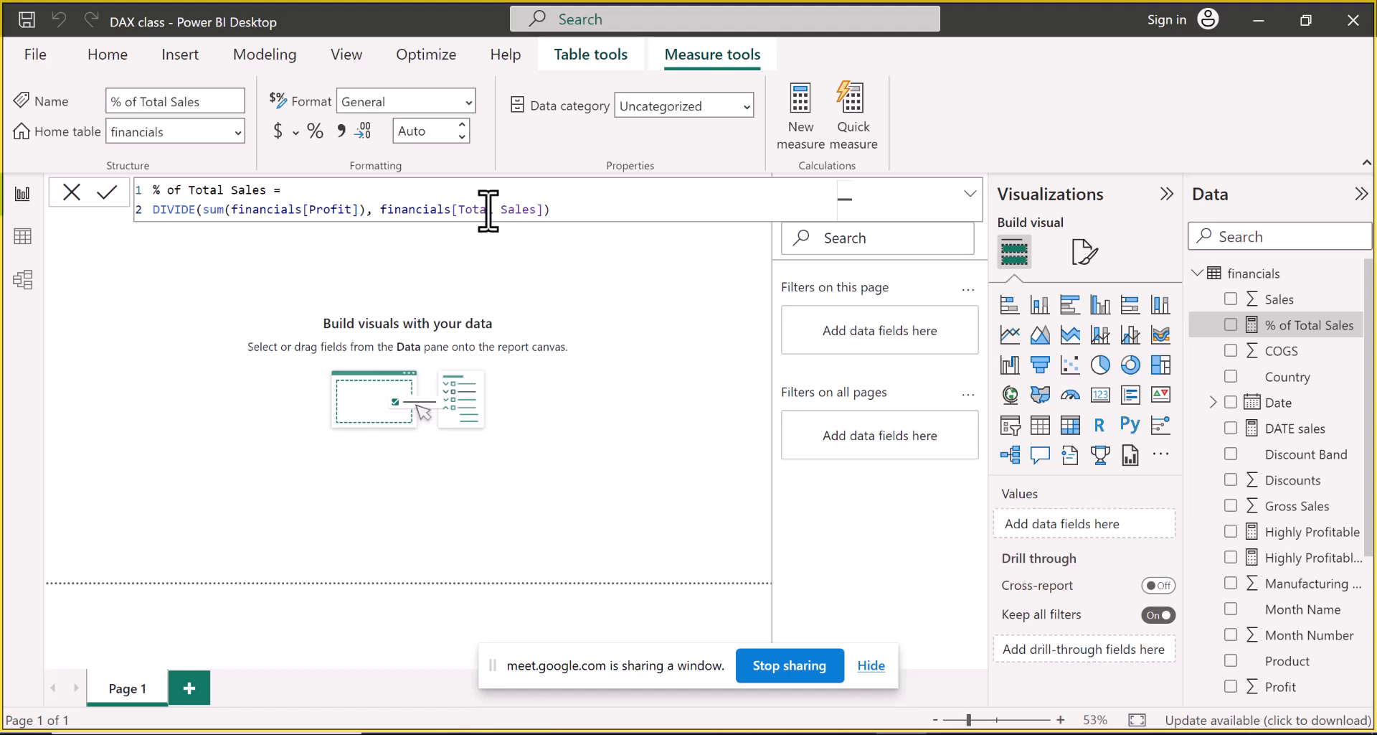
Confirm and close the % of Total Sales formula, and switch to the table view of the financials data
click(566, 209)
click(102, 188)
click(68, 195)
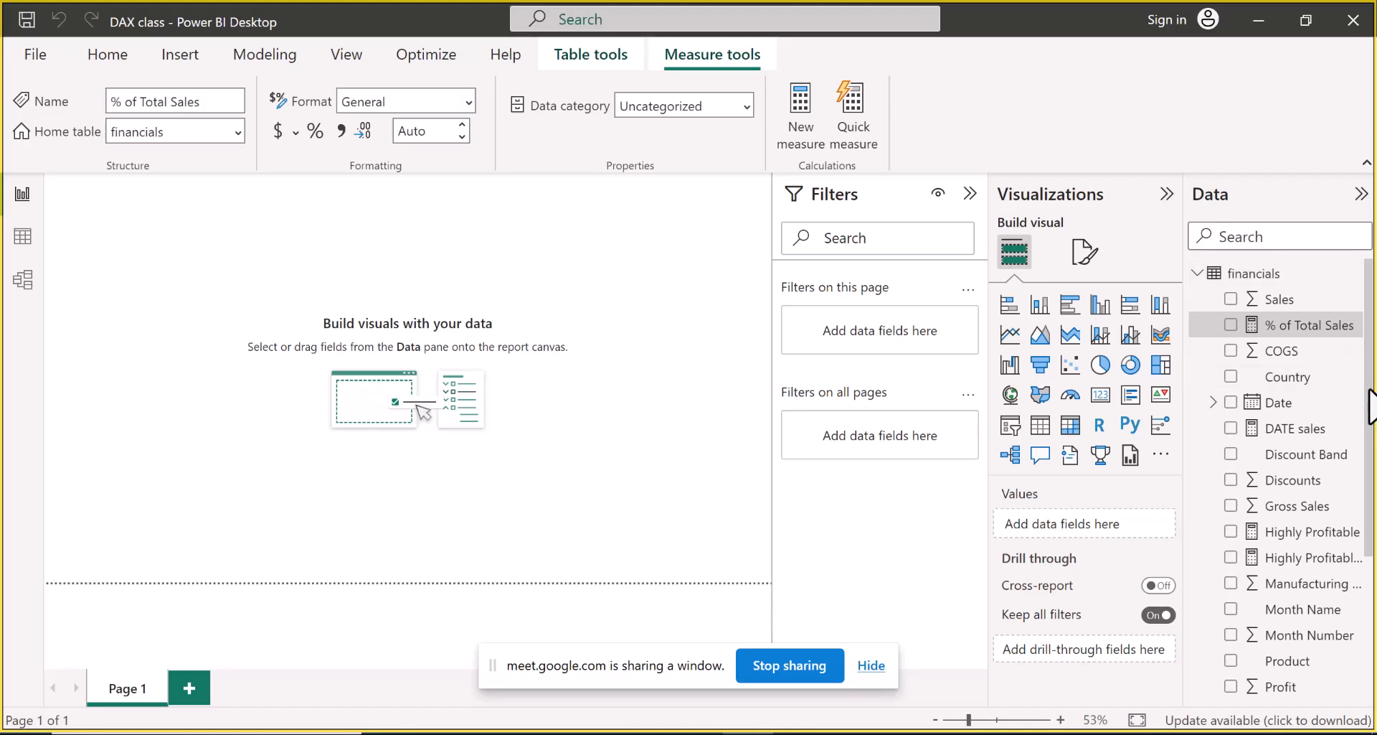
scroll(1370, 452, down, 3)
drag(1368, 449, 1367, 507)
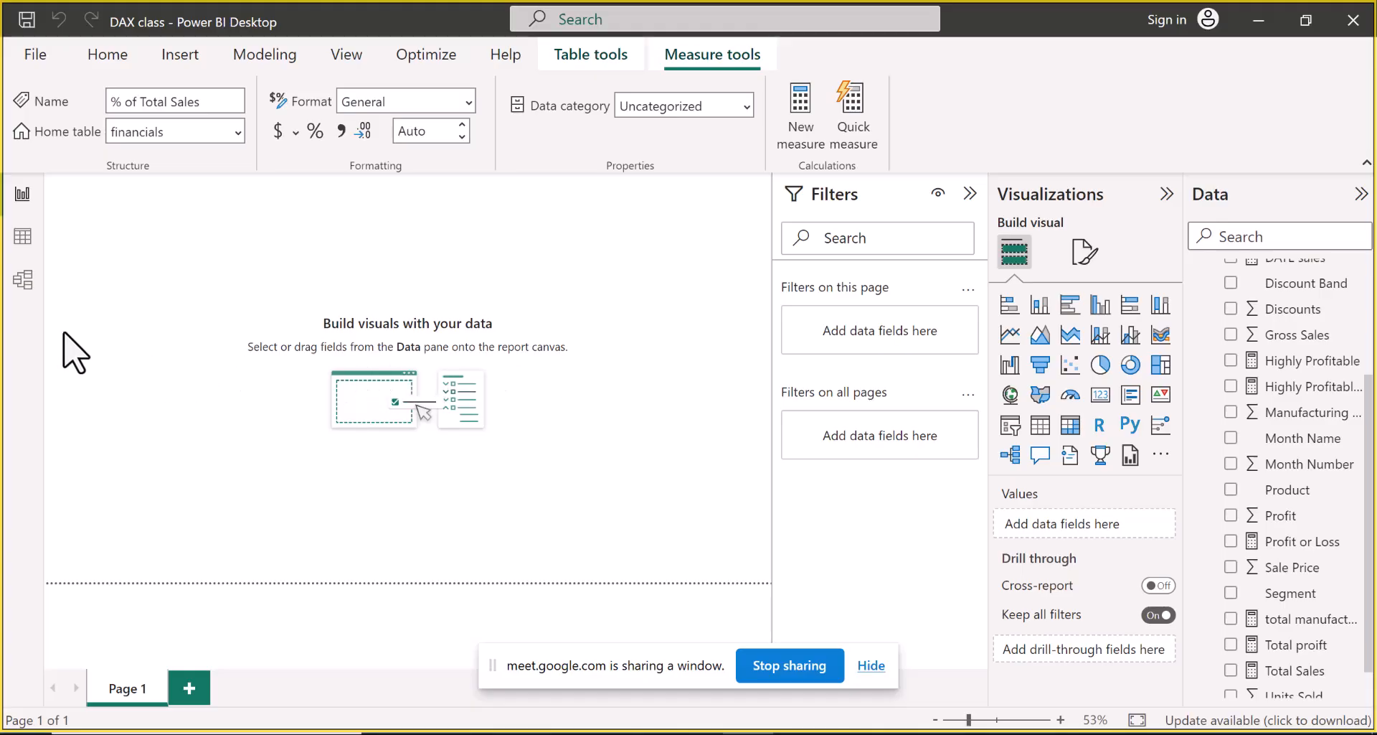
click(24, 241)
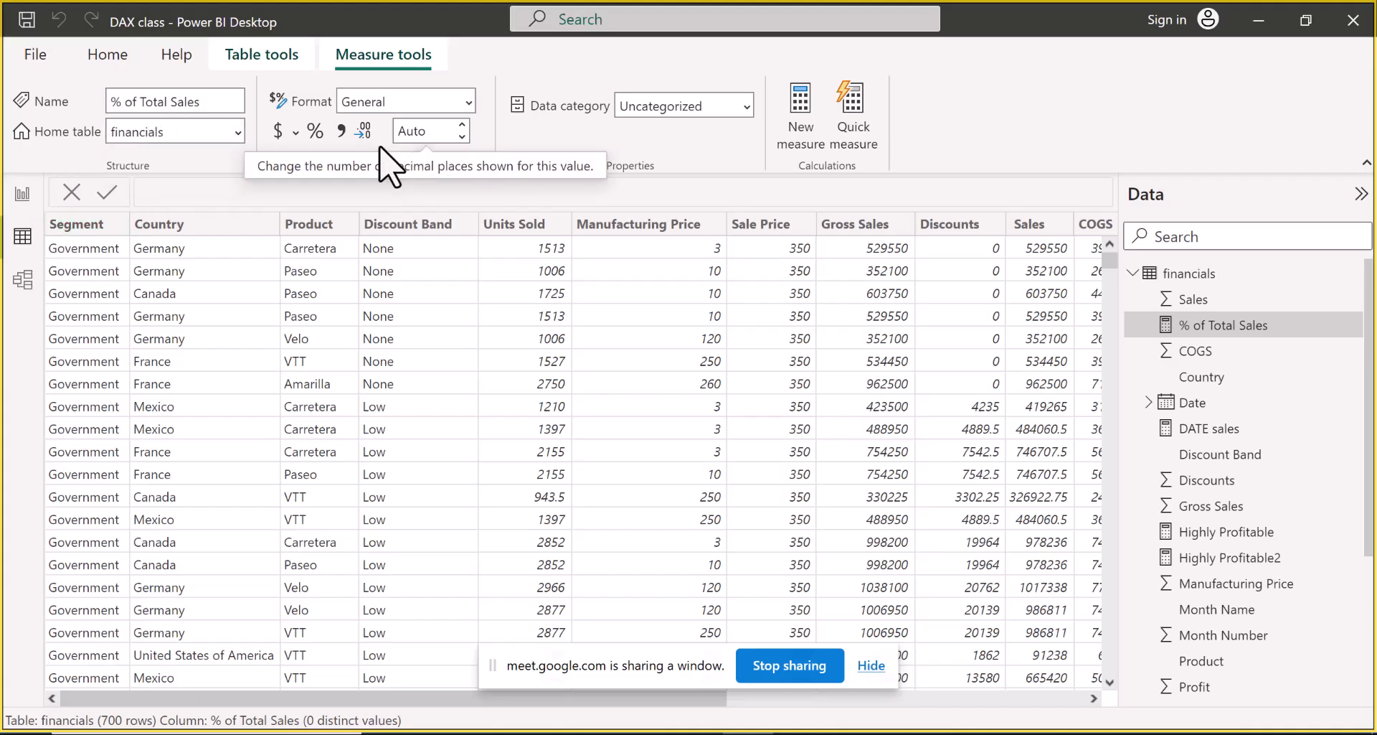
Start a new measure with the formula Sales for Product A = CALCULATE(SUM(Sales[Revenue]), Sales[Product] = "Product A")
click(792, 106)
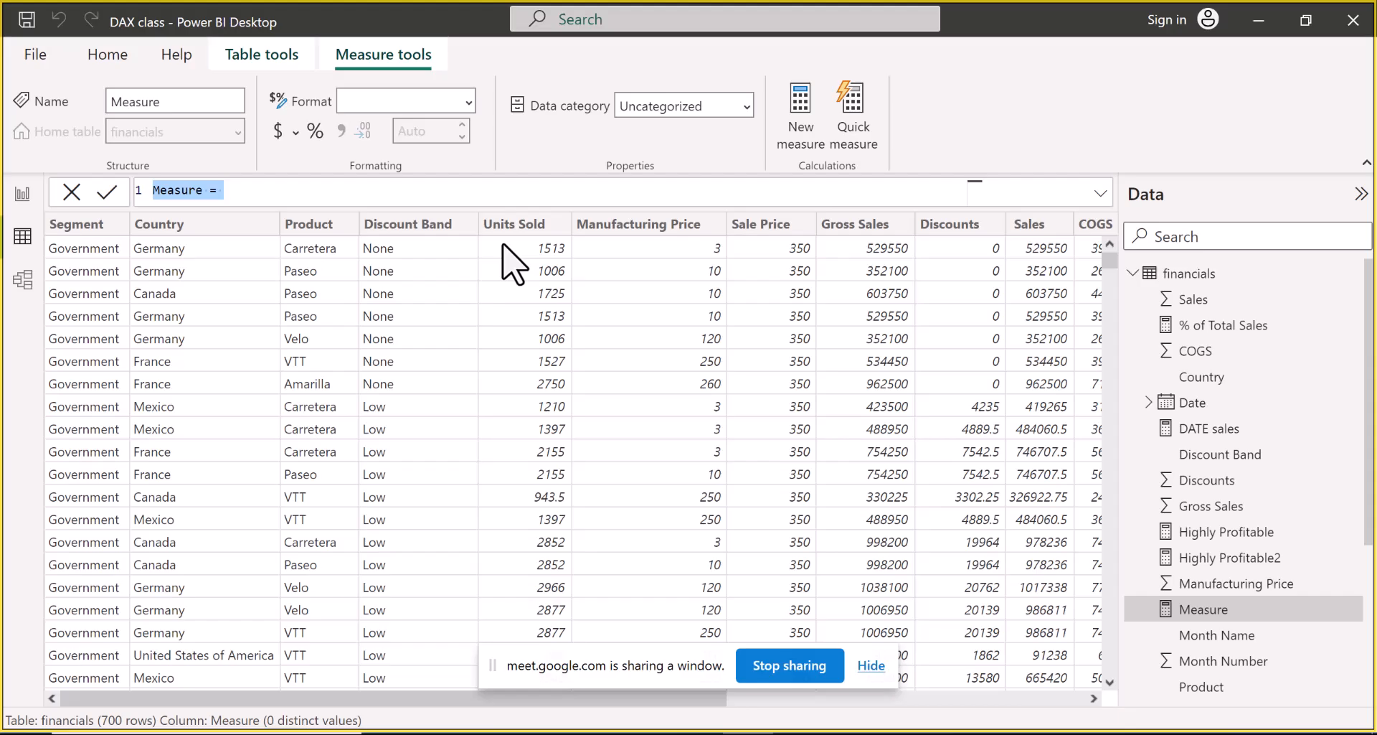
key(BackSpace)
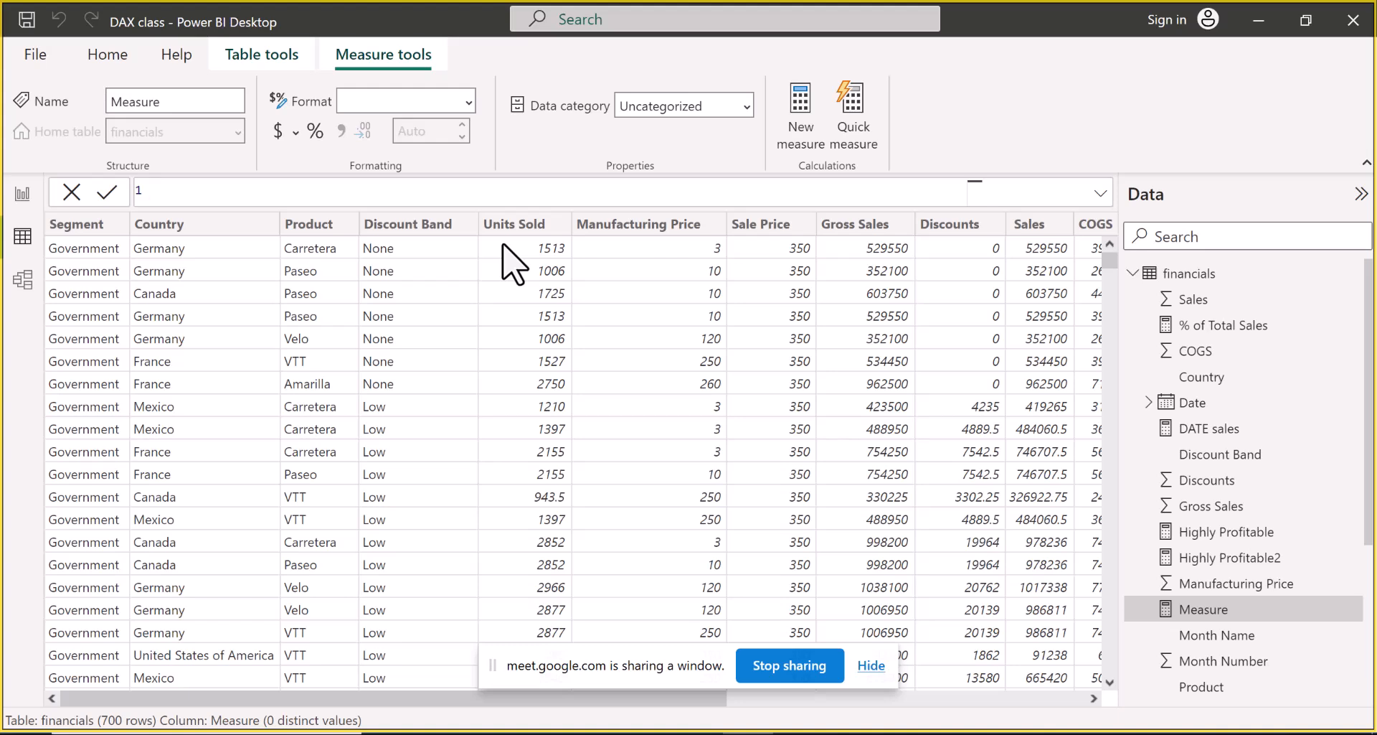
text(Sales for Product A = CALCULATE(     SUM(Sales[Revenue]),     Sales[Product] = "Product A" ))
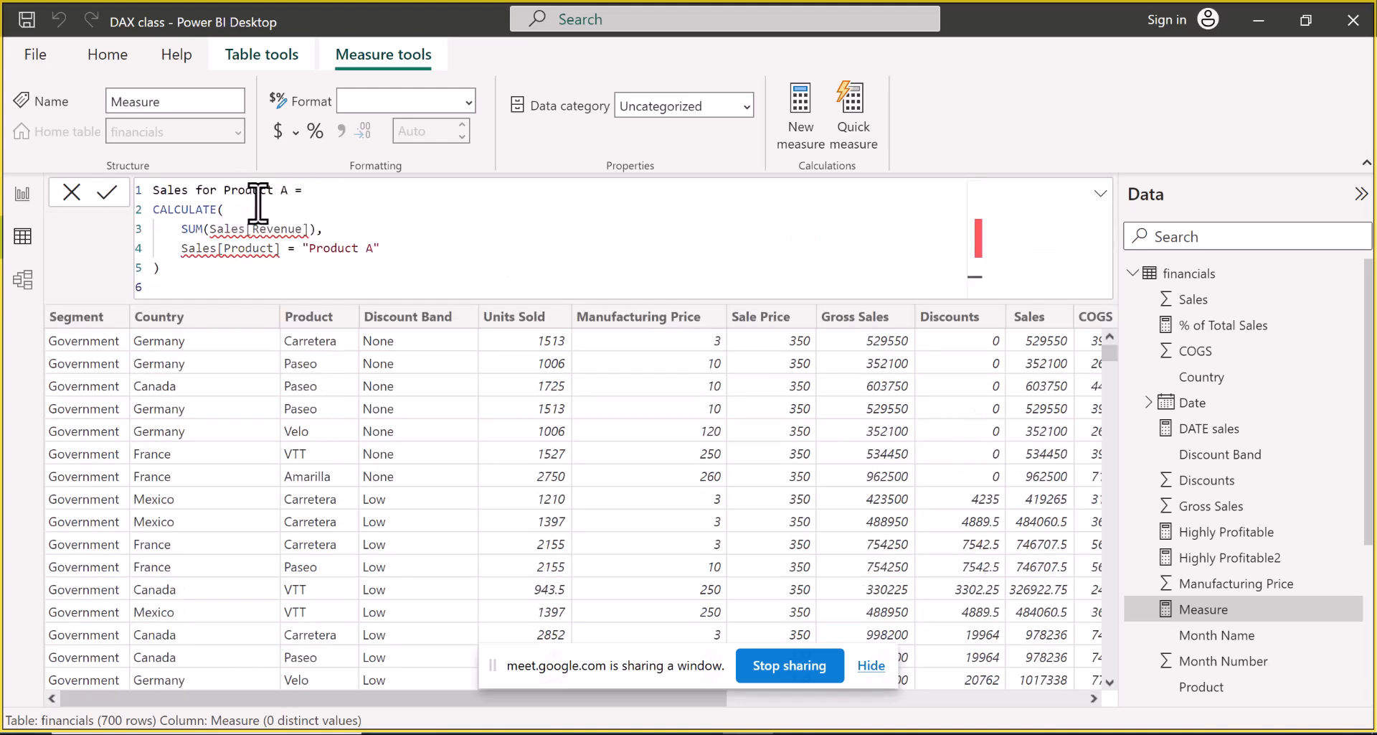
Change the measure name in the formula from Product A to Carretera, giving Sales for Carretera
drag(225, 190, 286, 192)
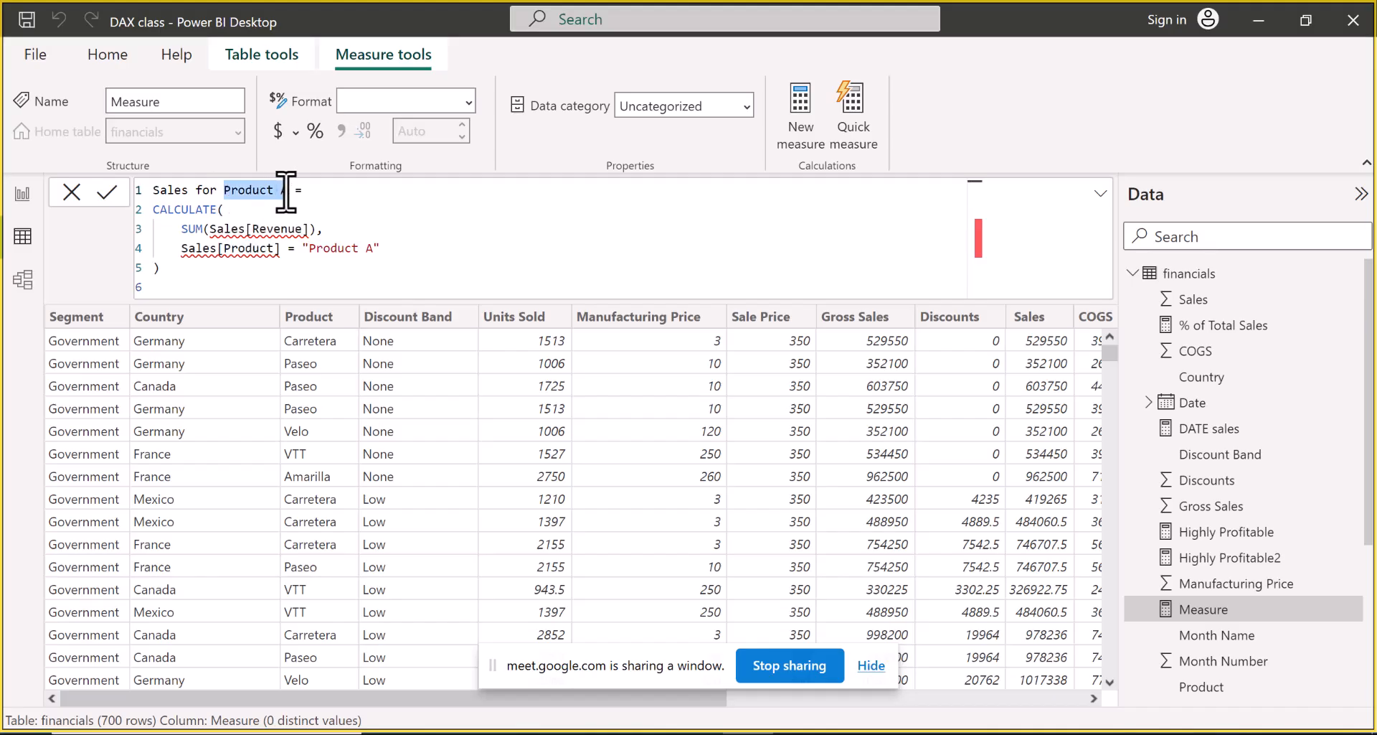
text(Ca)
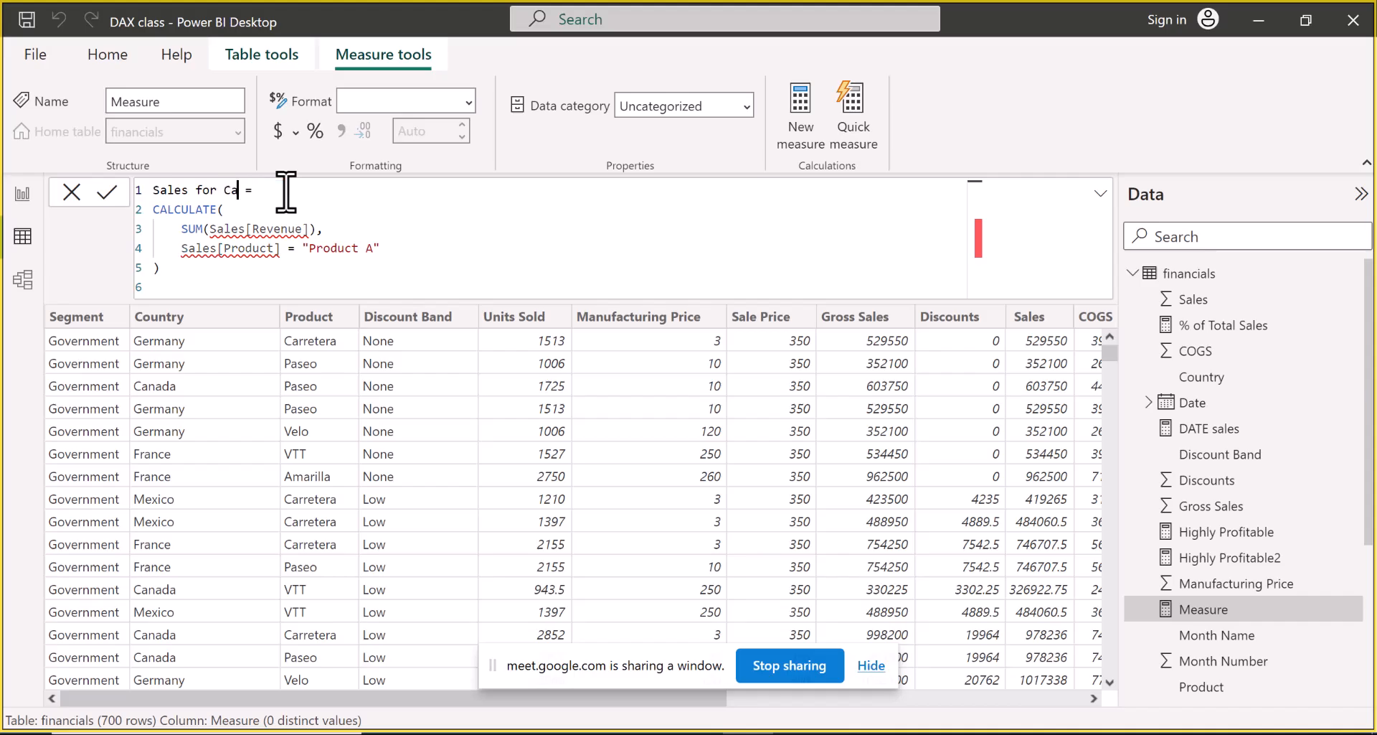
text(rrte)
key(BackSpace)
text(tera)
Replace the Sales[Revenue] argument and its closing parenthesis inside SUM with the financials[ Sales] column
mouse_move(266, 224)
click(314, 229)
key(BackSpace)
key(BackSpace)
key(BackSpace)
key(BackSpace)
key(BackSpace)
key(BackSpace)
key(BackSpace)
key(BackSpace)
key(BackSpace)
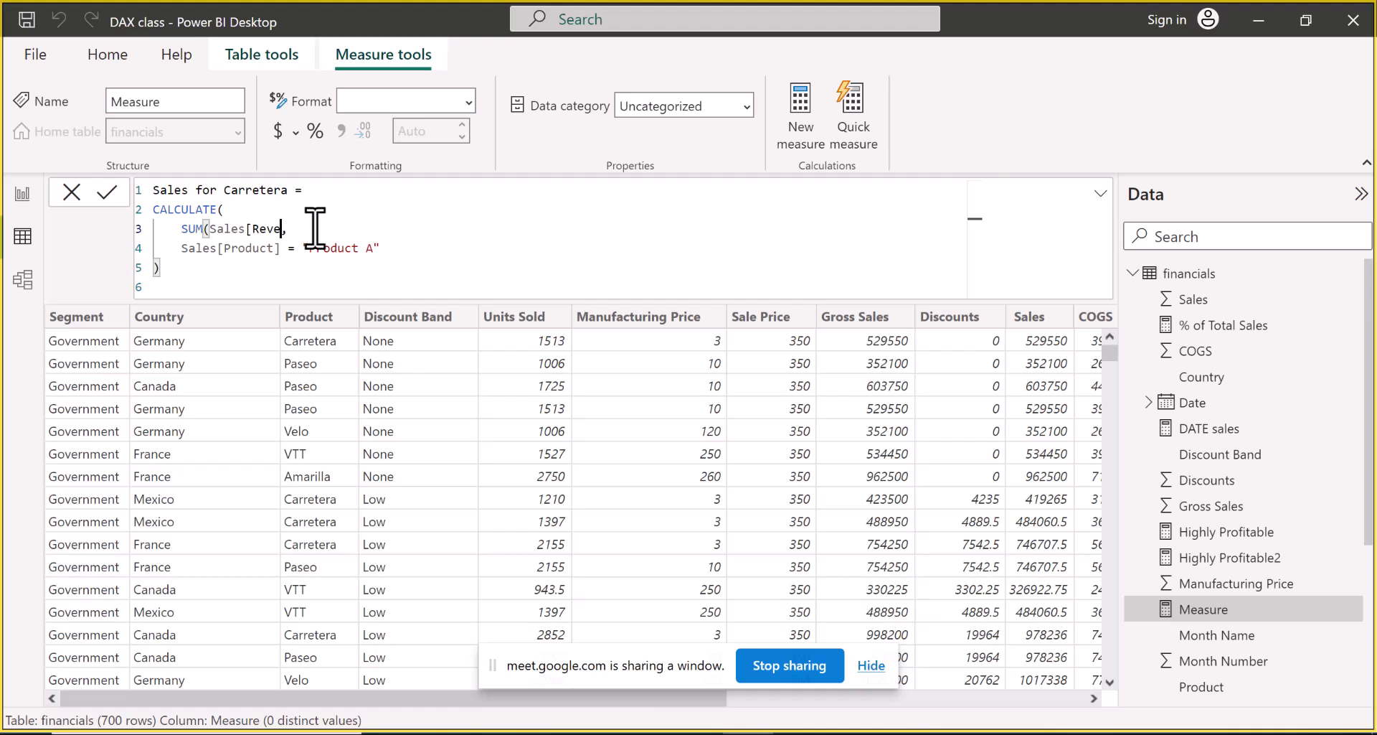
key(BackSpace)
key(BackSpace)
key(BackSpace)
key(BackSpace)
key(BackSpace)
key(BackSpace)
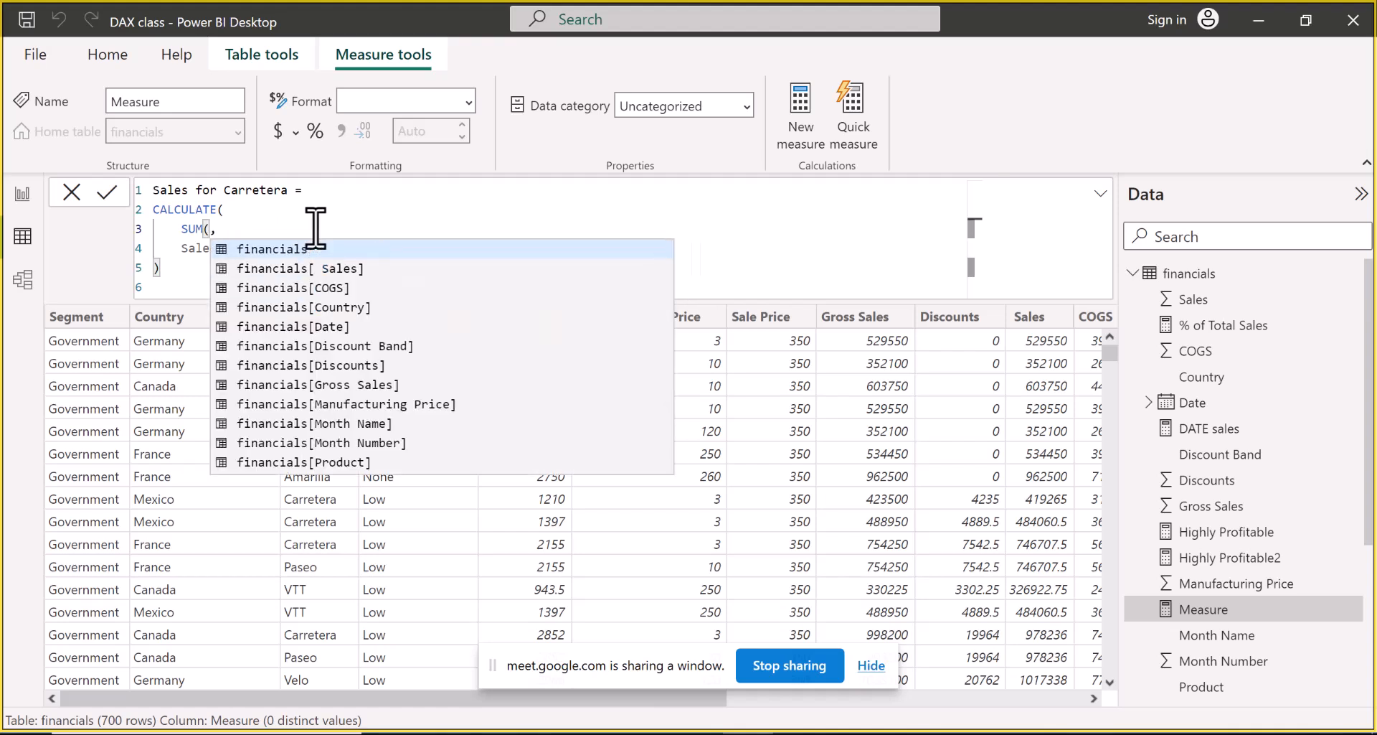
click(299, 268)
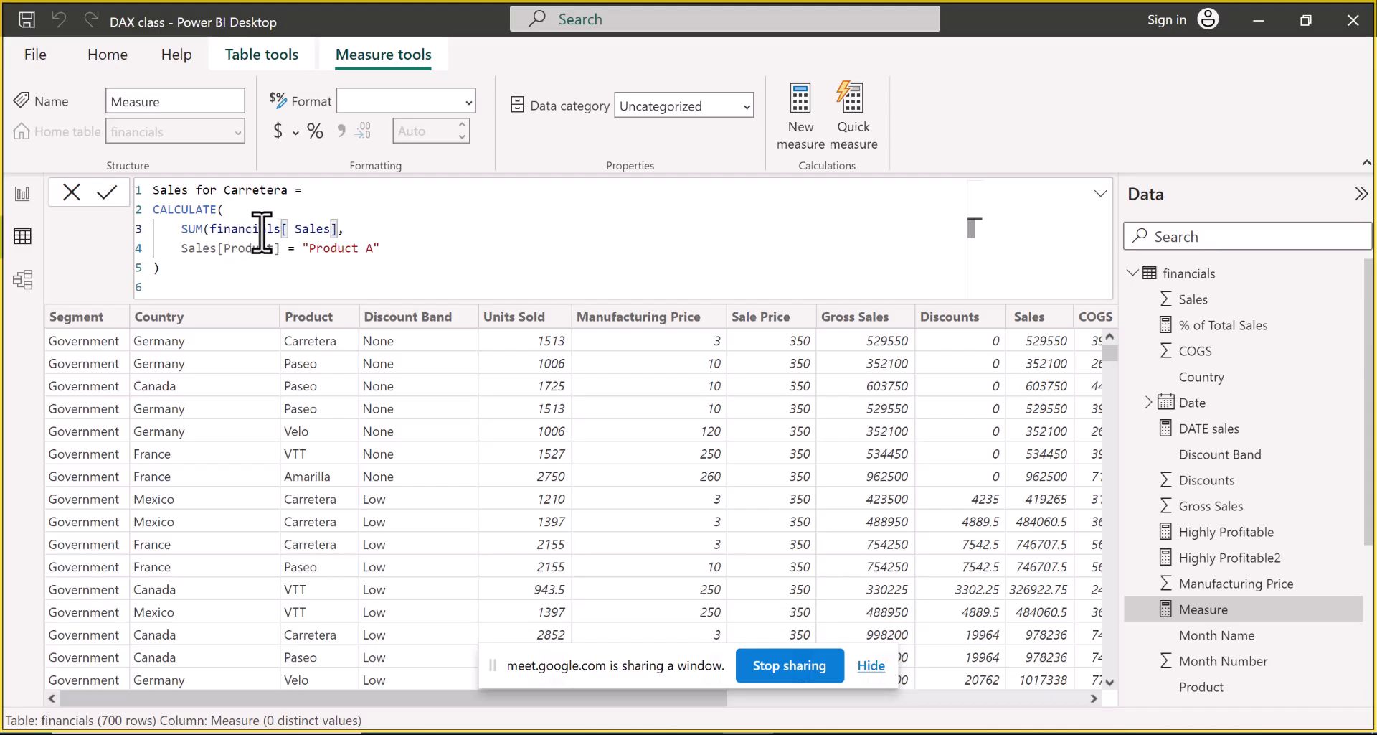
Replace Sales[Product] in the CALCULATE filter condition with the Product column of the financials table
click(281, 248)
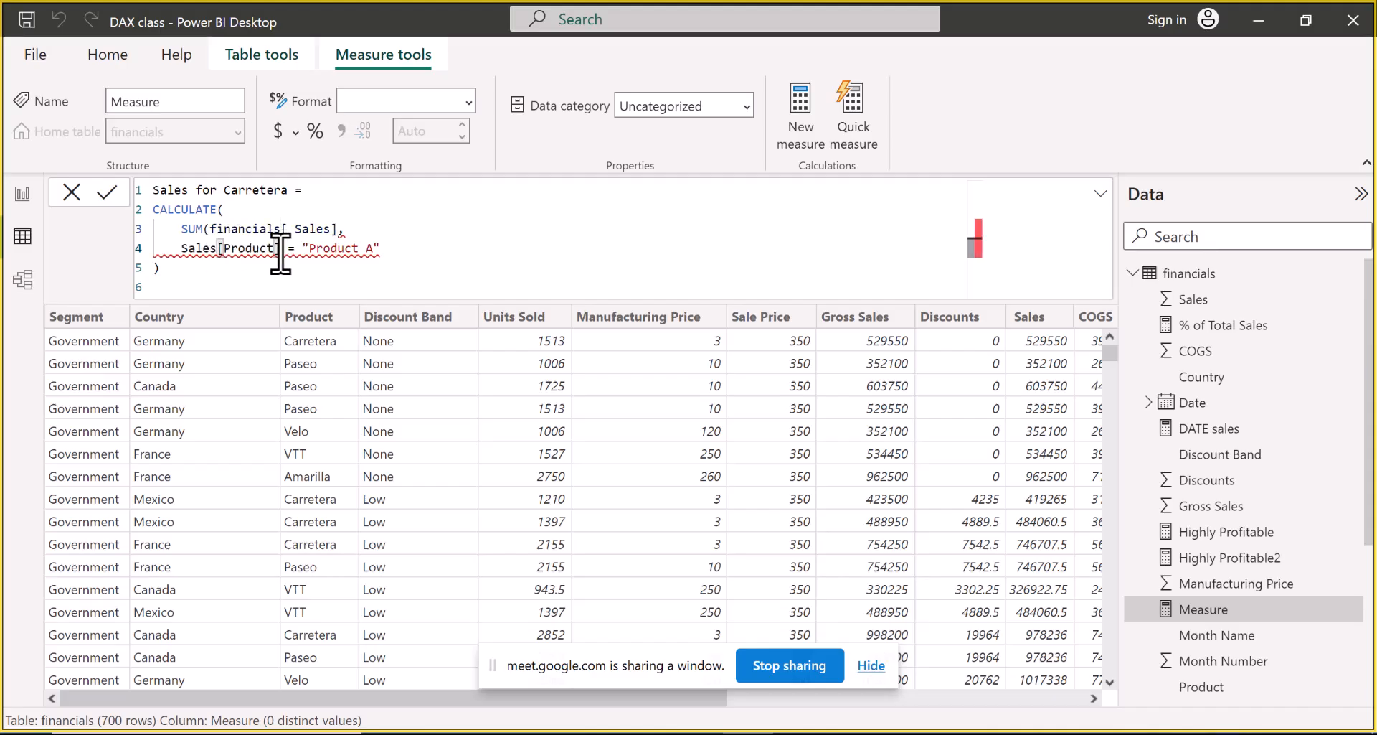
key(BackSpace)
key(BackSpace)
key(BackSpace)
key(BackSpace)
key(BackSpace)
key(BackSpace)
key(BackSpace)
key(BackSpace)
key(BackSpace)
key(BackSpace)
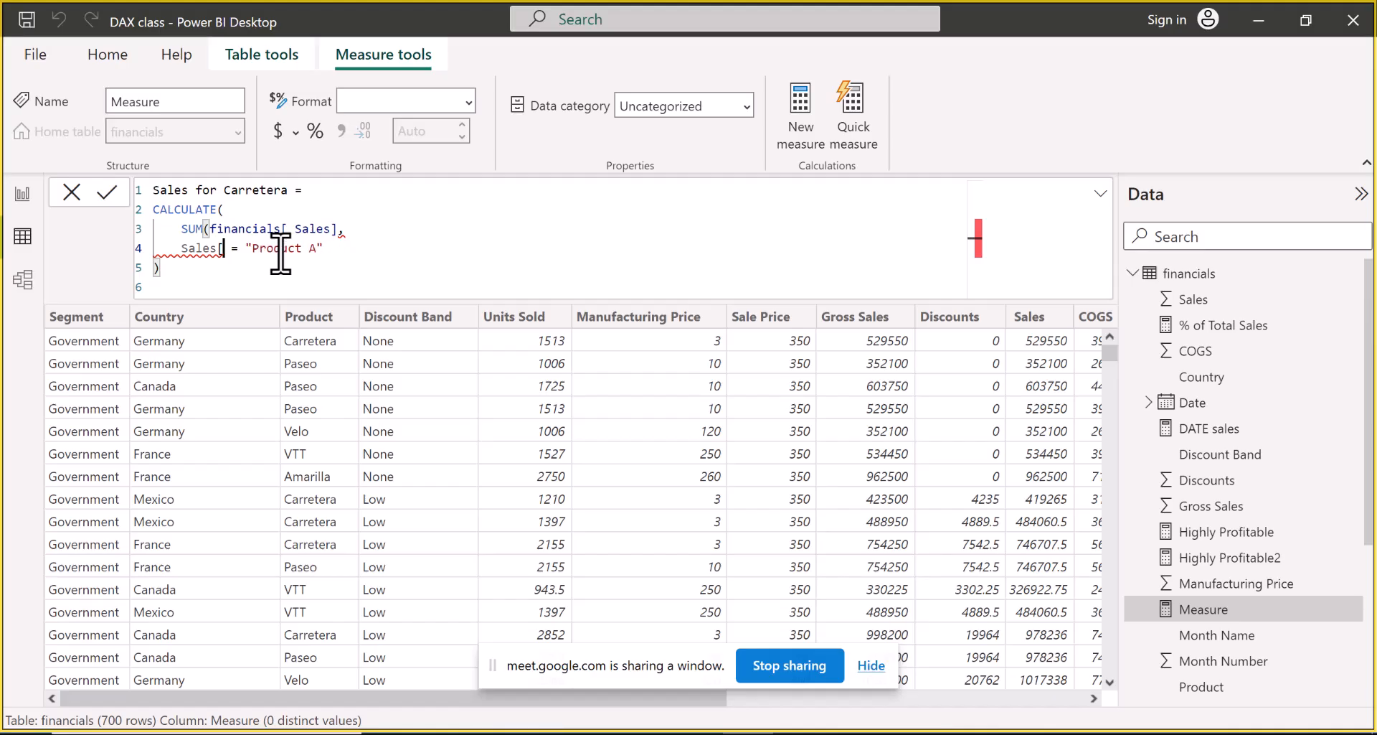
key(BackSpace)
key(BackSpace)
key(BackSpace)
key(BackSpace)
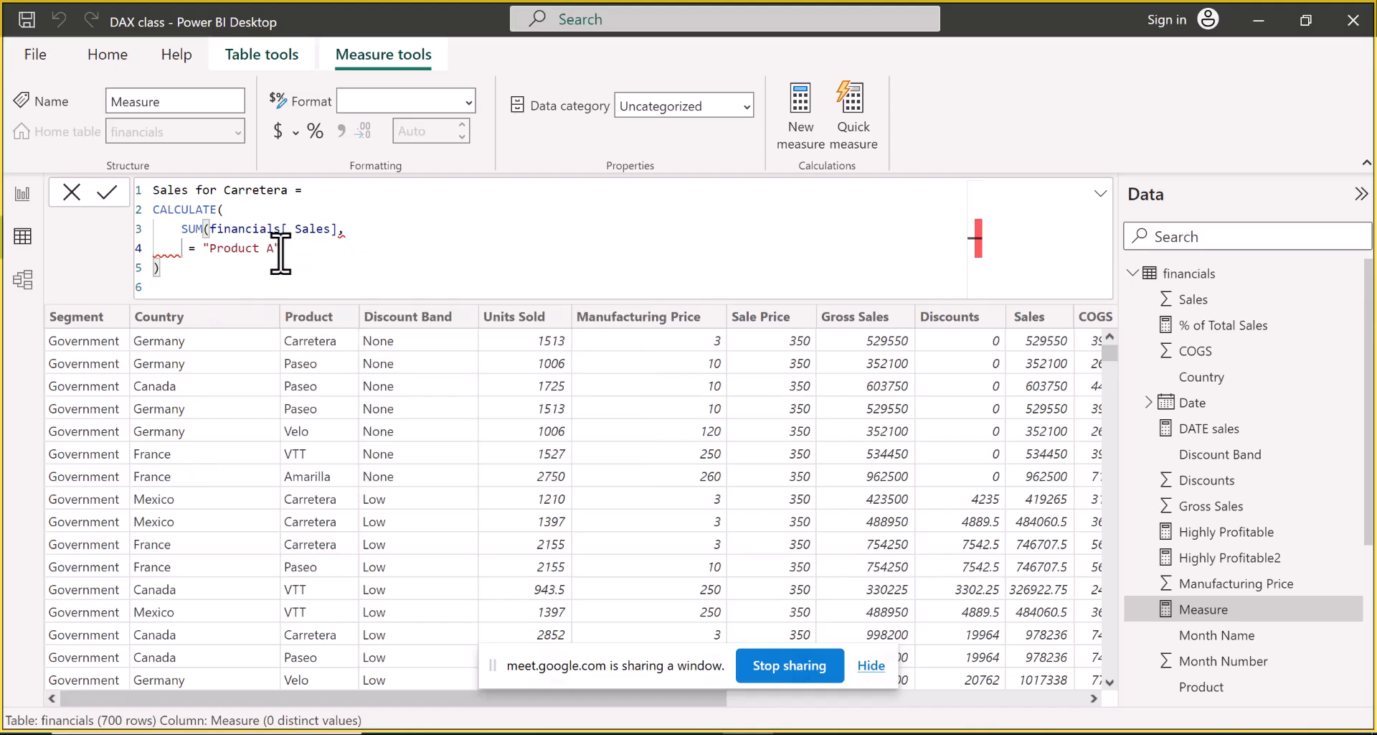
text(finan)
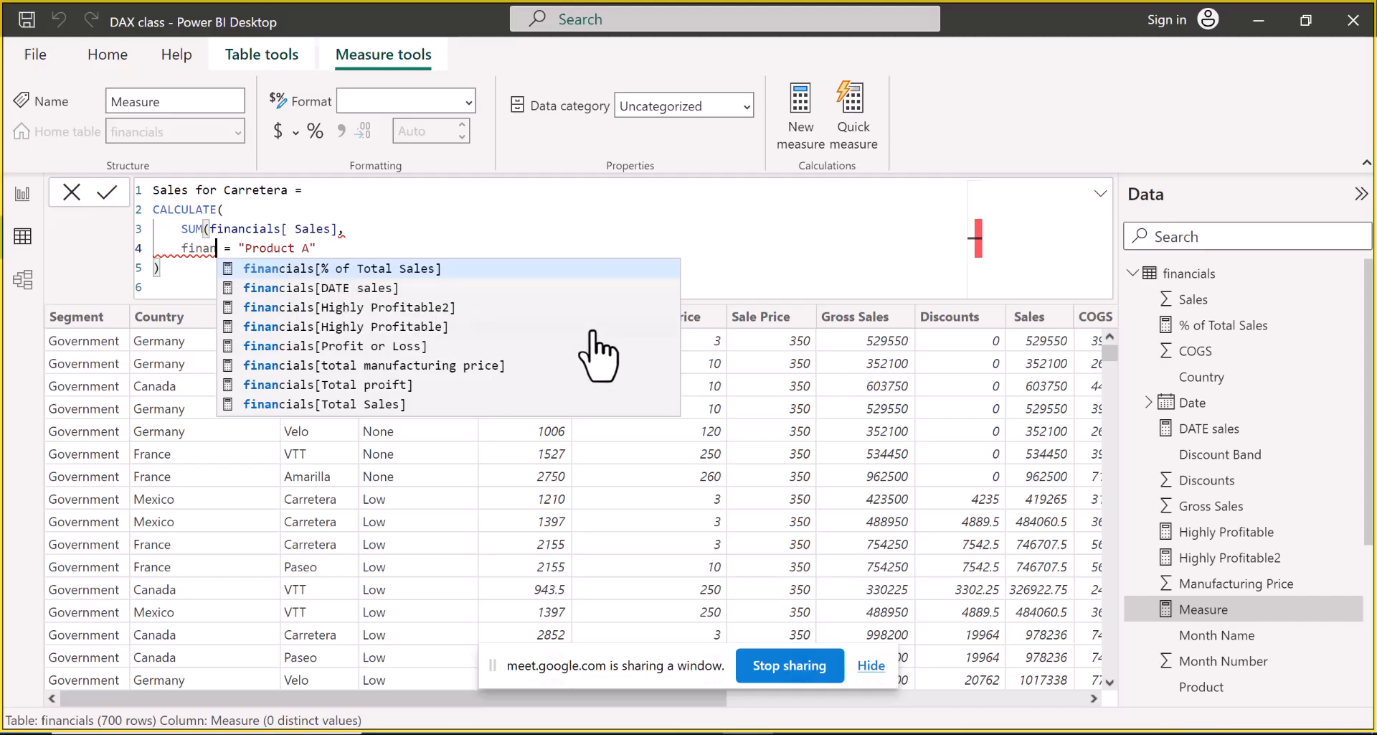
text(cial)
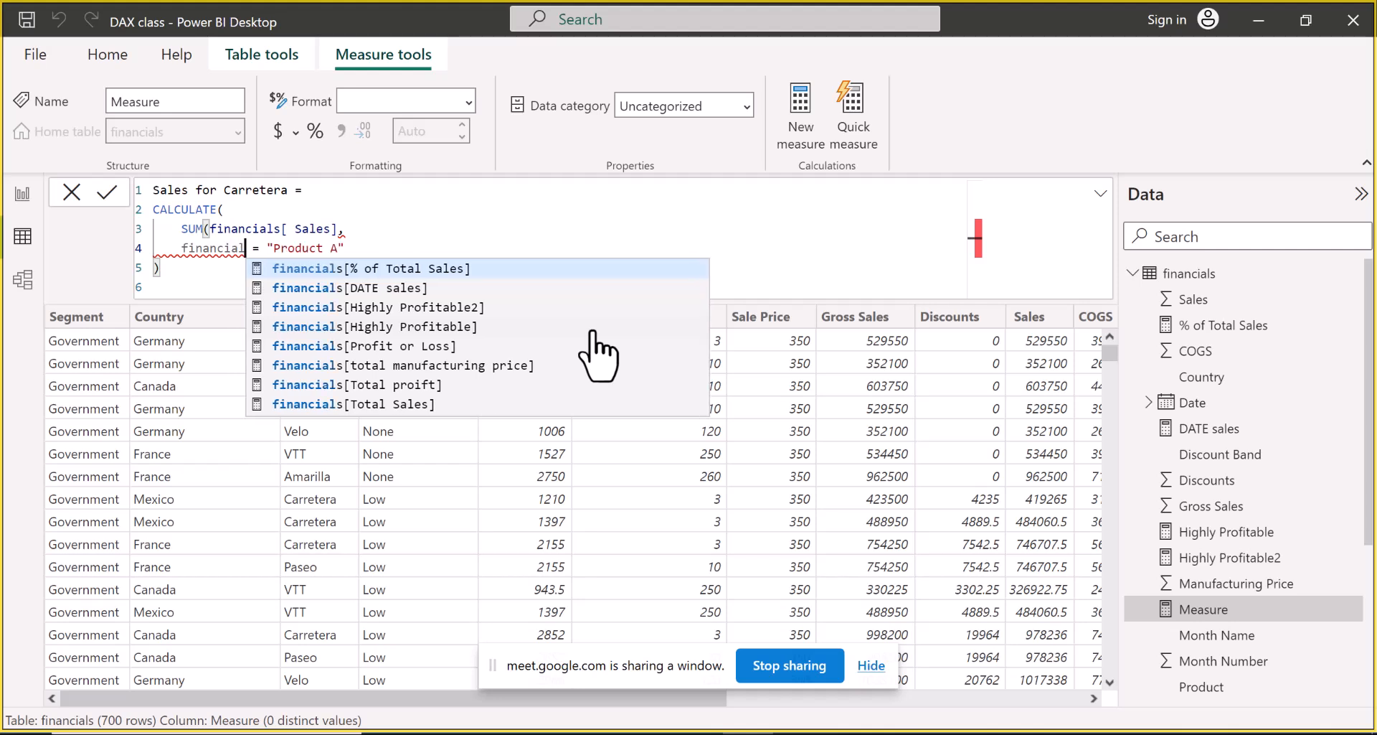
text(s)
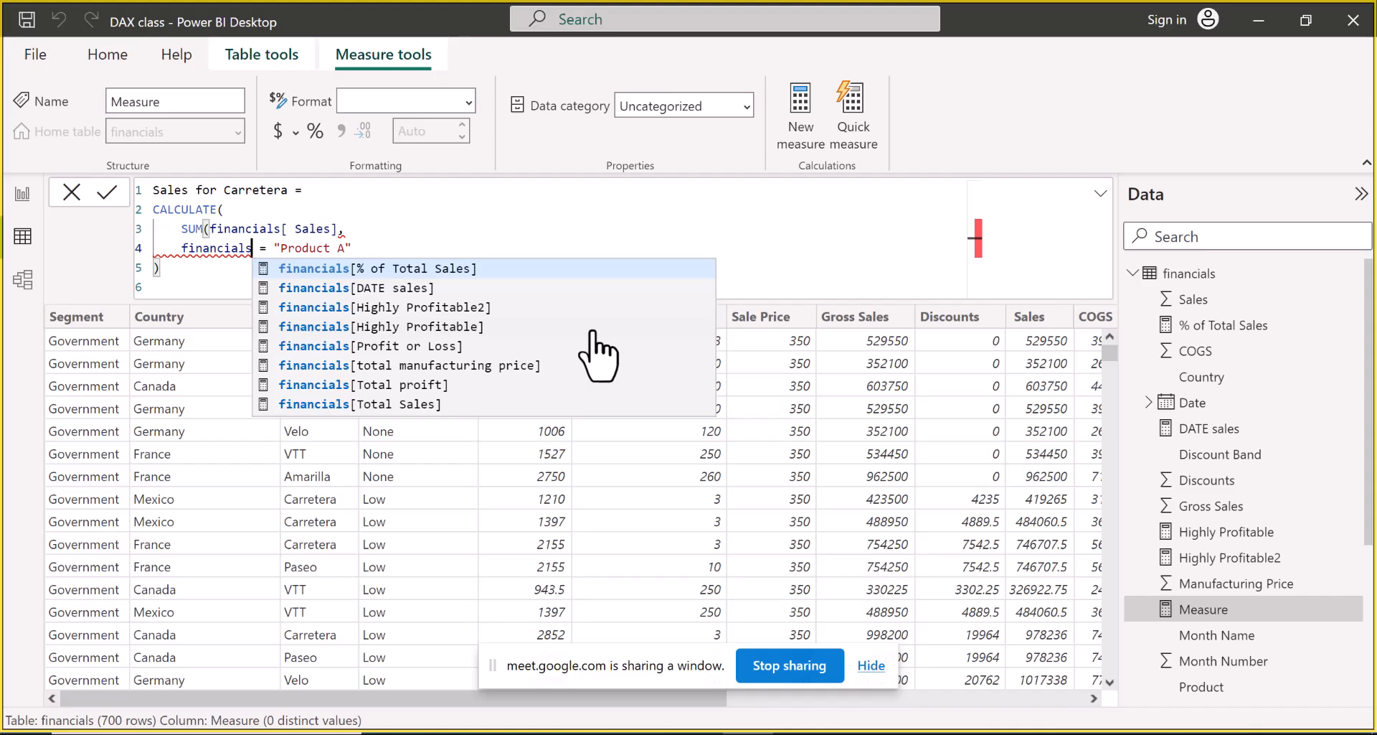
text([)
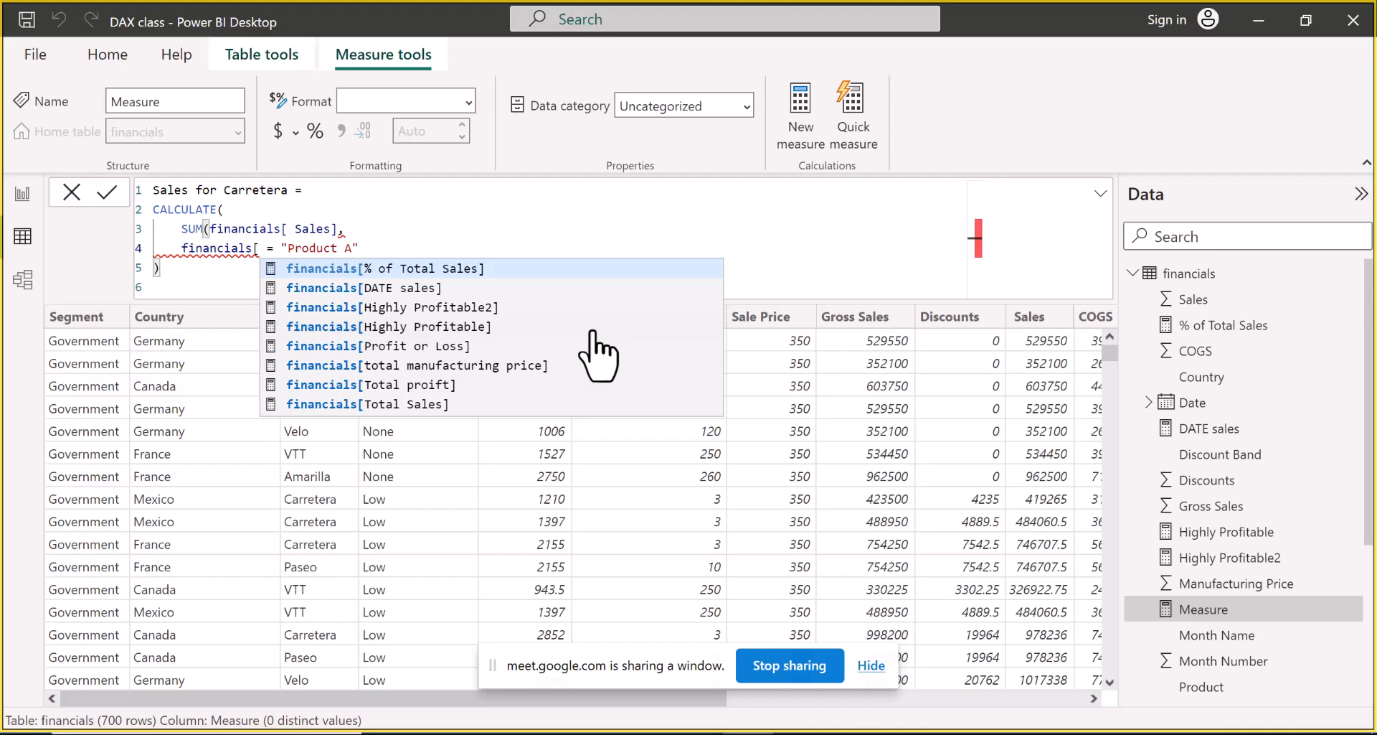
text(p)
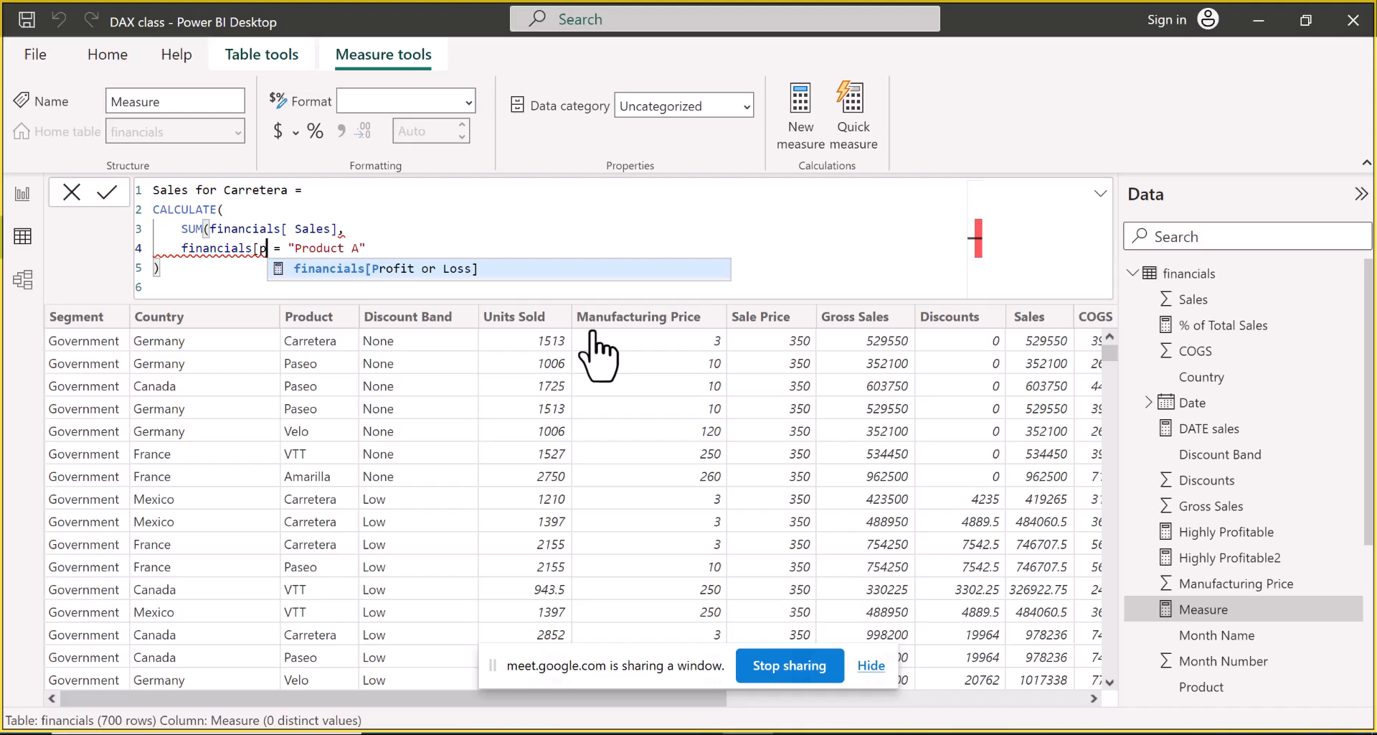
key(BackSpace)
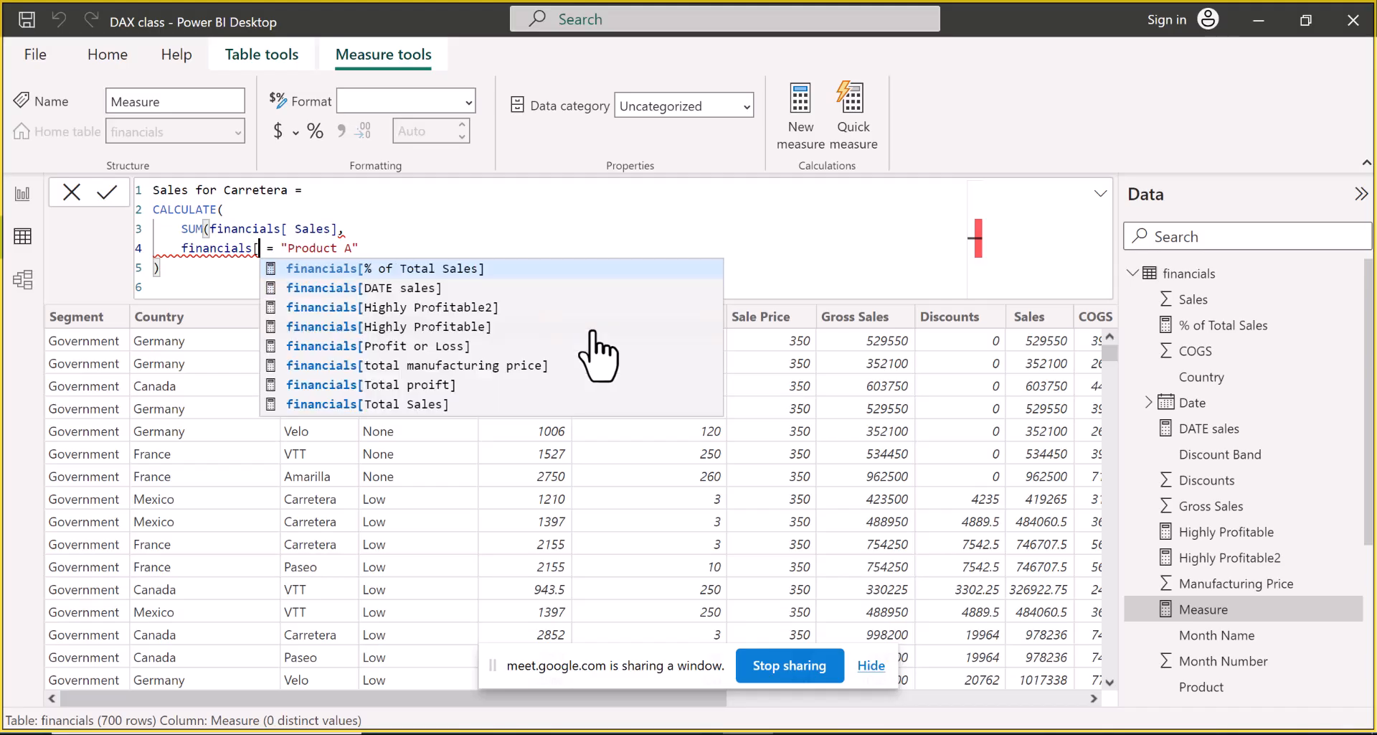
click(1193, 683)
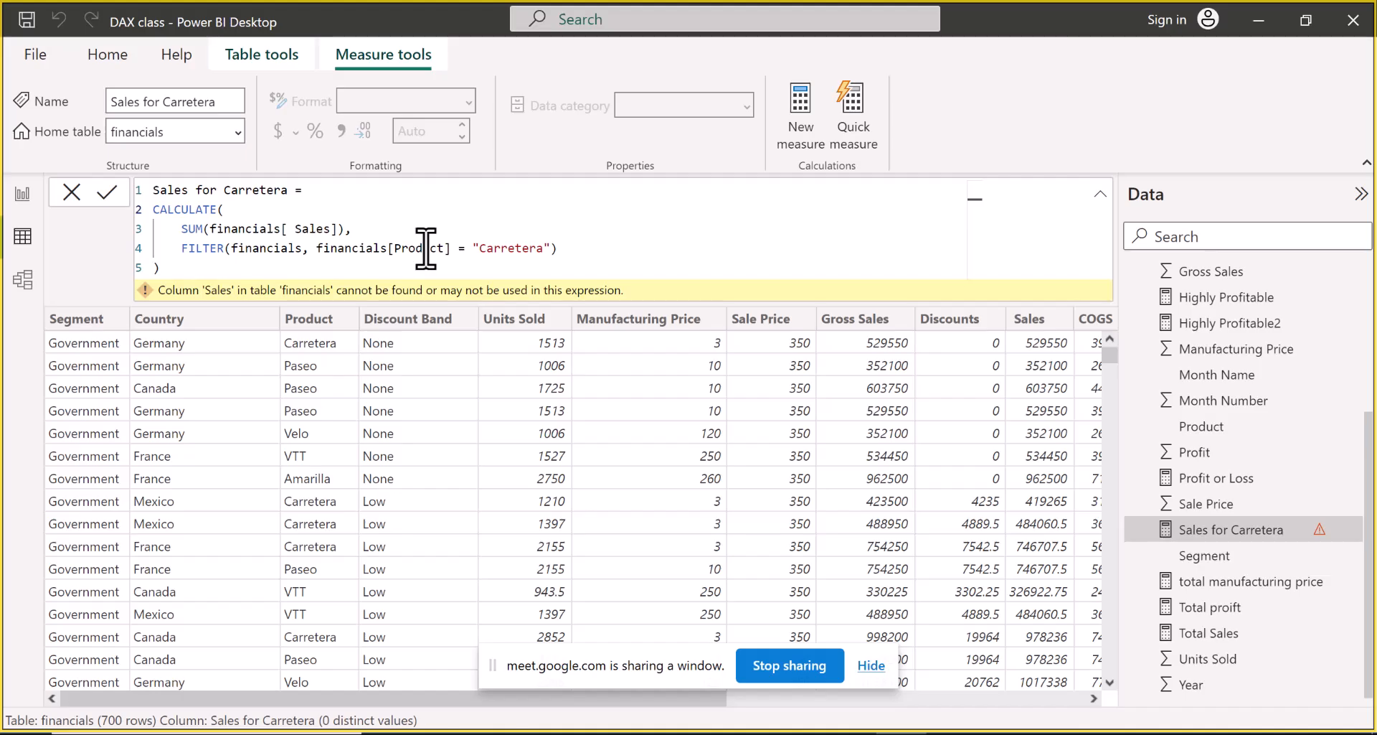
Remove the FILTER wrapper from the Sales for Carretera formula, leaving financials[Product] = "Carretera" as the direct CALCULATE filter
click(339, 229)
text())
drag(178, 253, 303, 249)
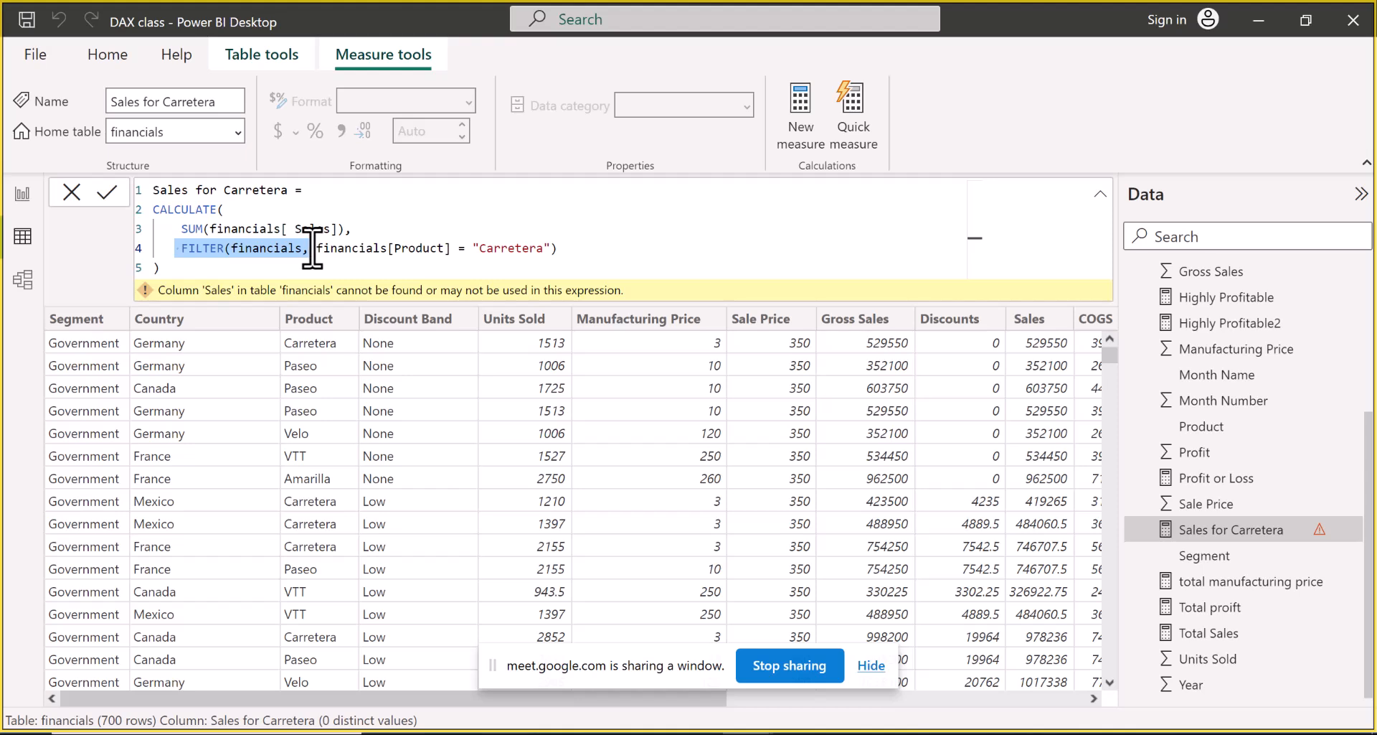
key(BackSpace)
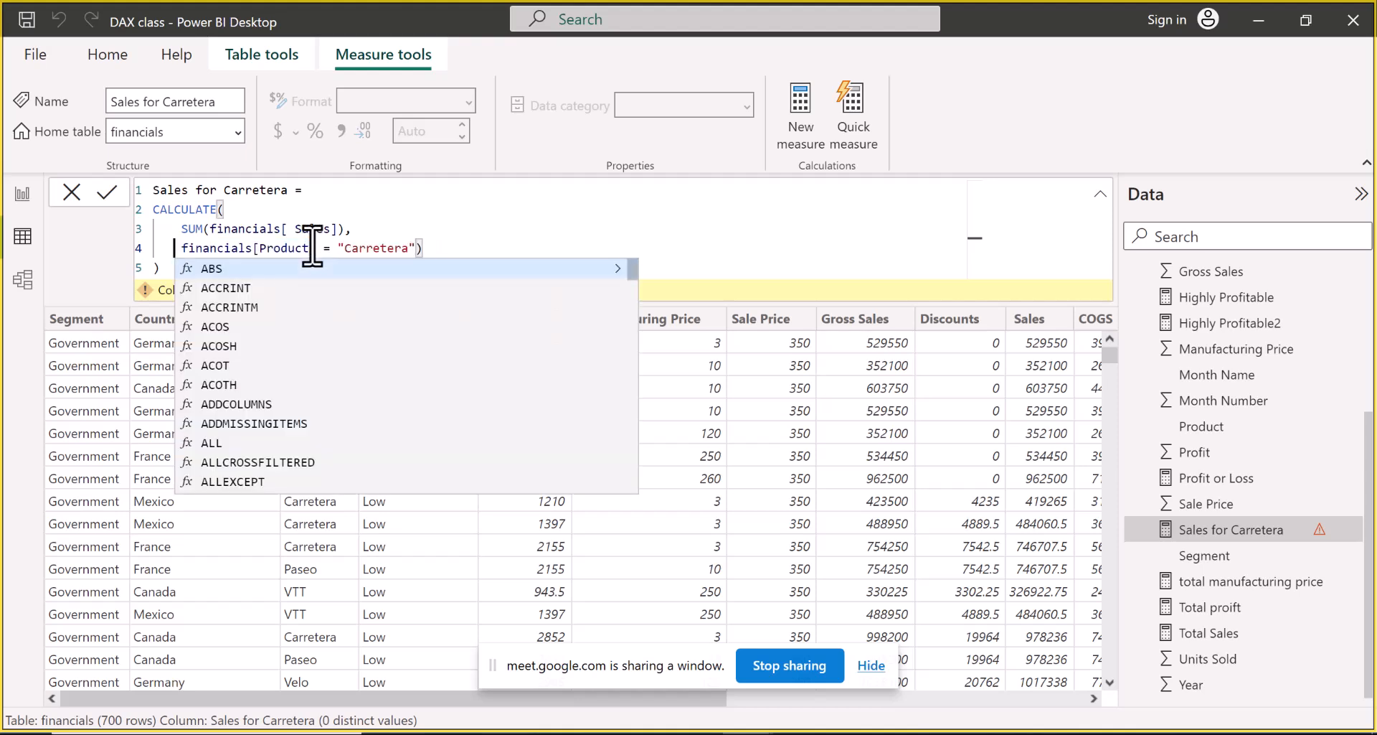
click(431, 246)
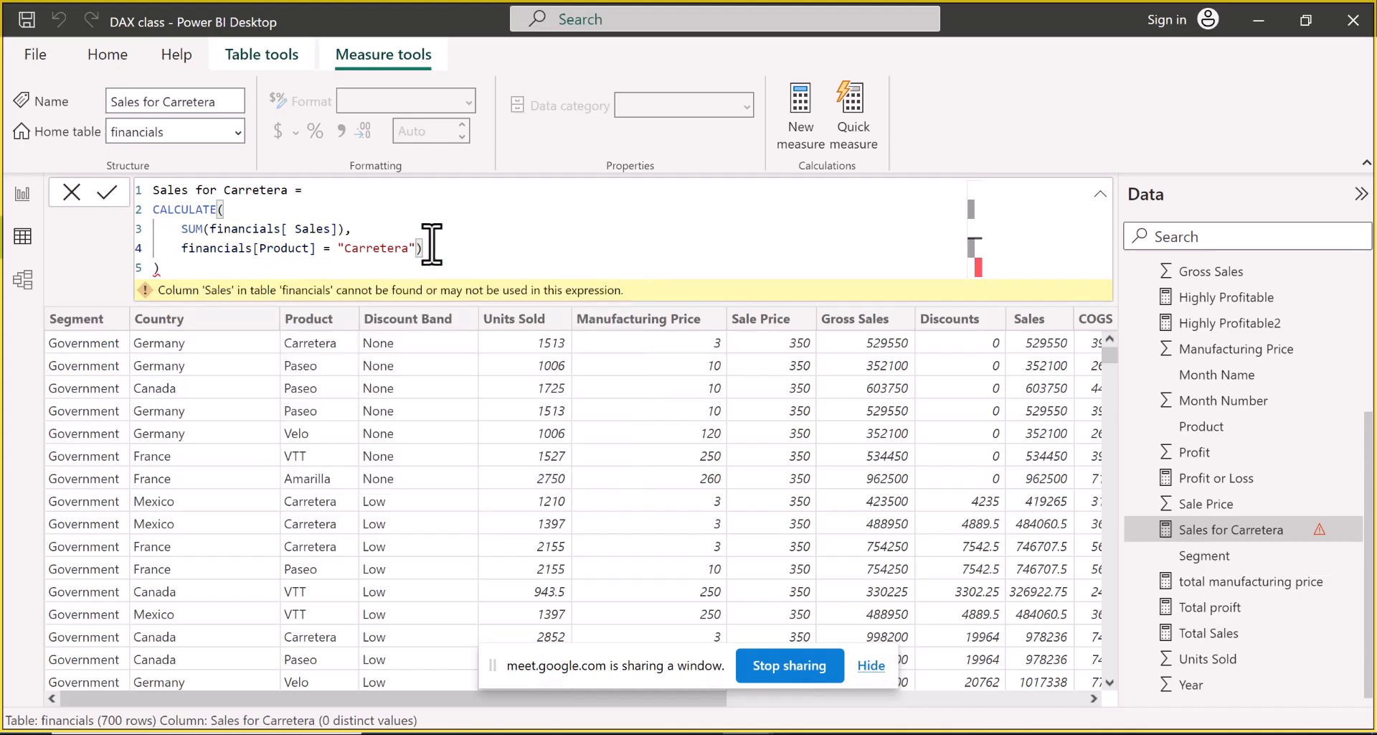
key(BackSpace)
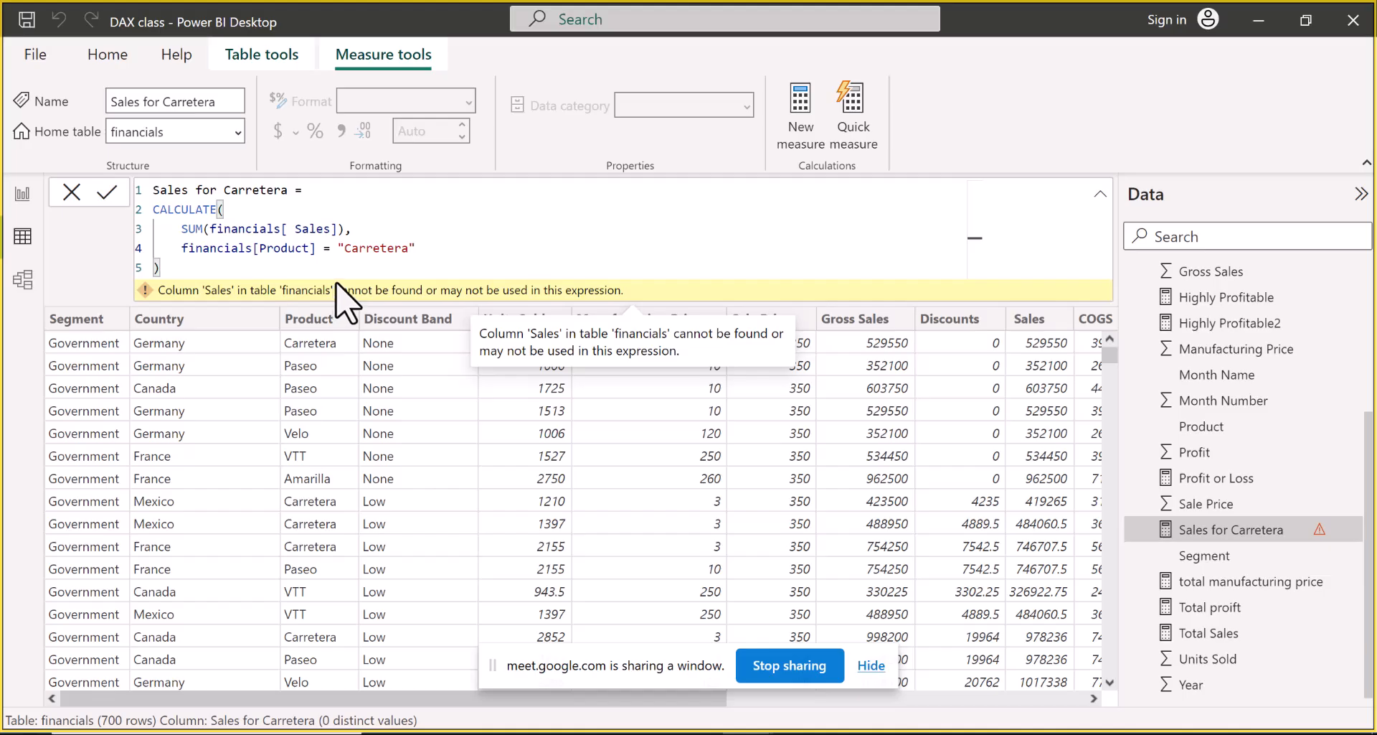
Re-enter the financials[ Sales] column inside SUM and commit the Sales for Carretera measure
click(339, 228)
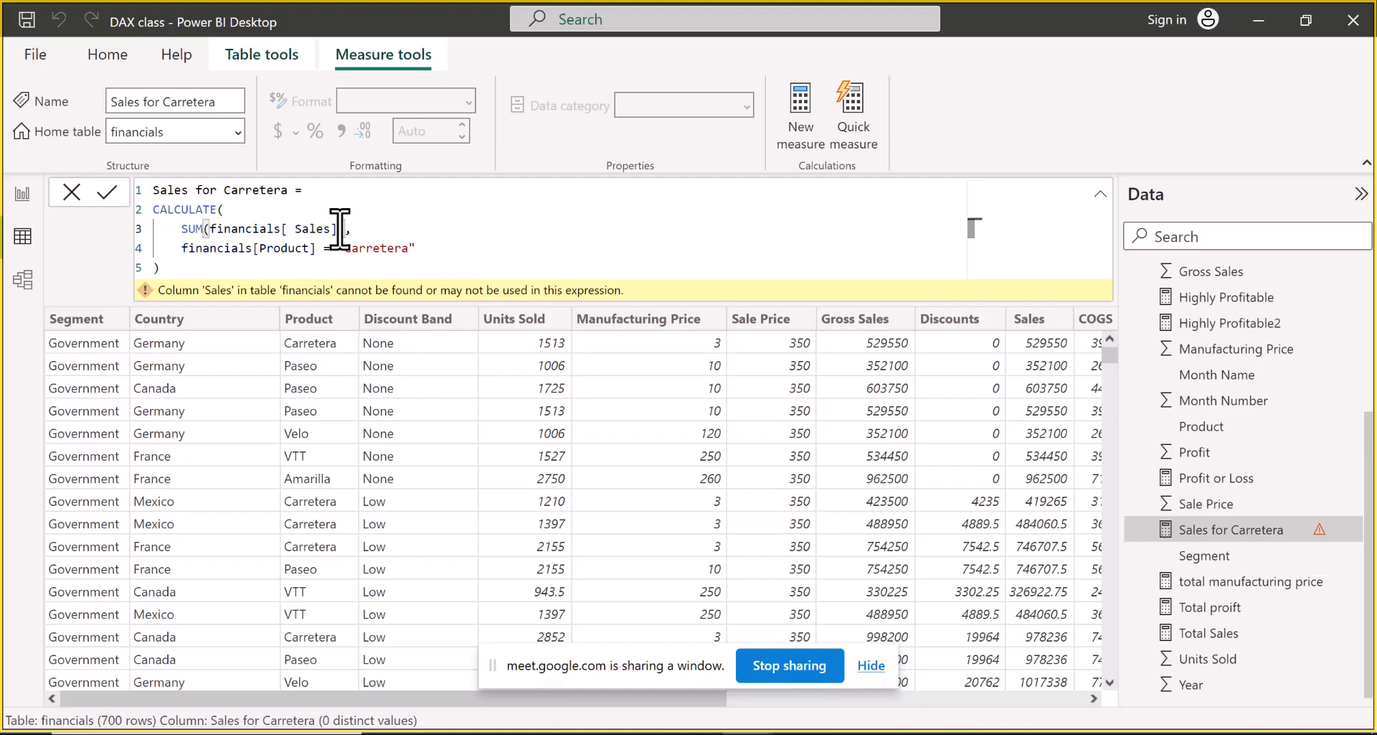
key(BackSpace)
key(BackSpace)
key(BackSpace)
key(BackSpace)
key(BackSpace)
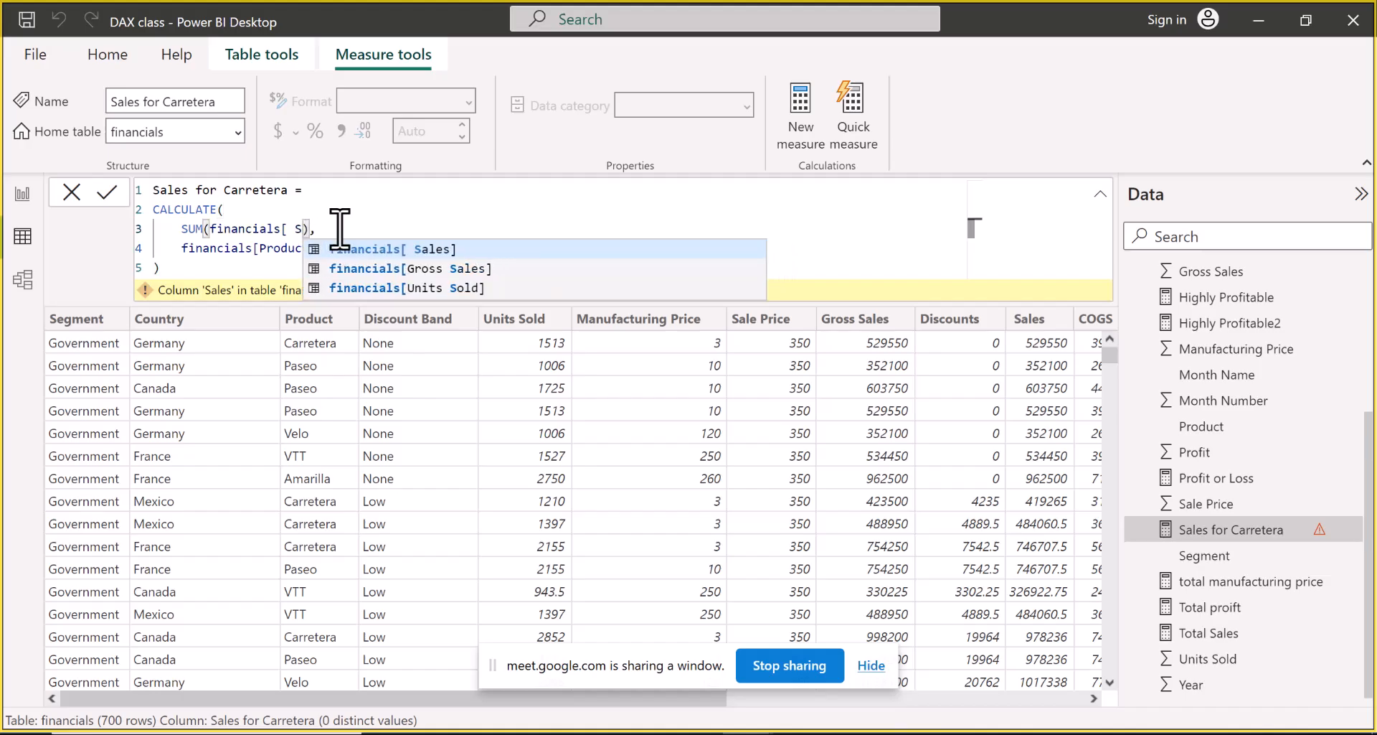
key(BackSpace)
key(BackSpace)
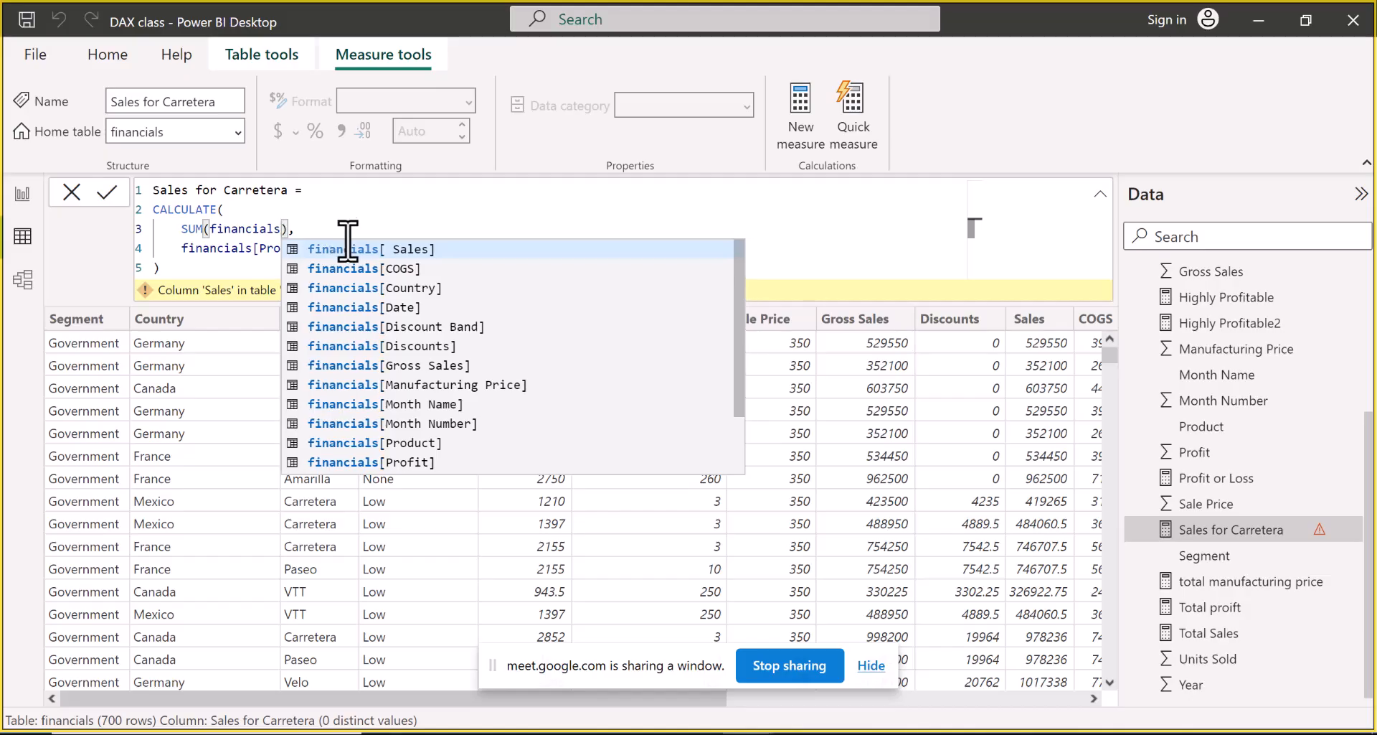
click(355, 248)
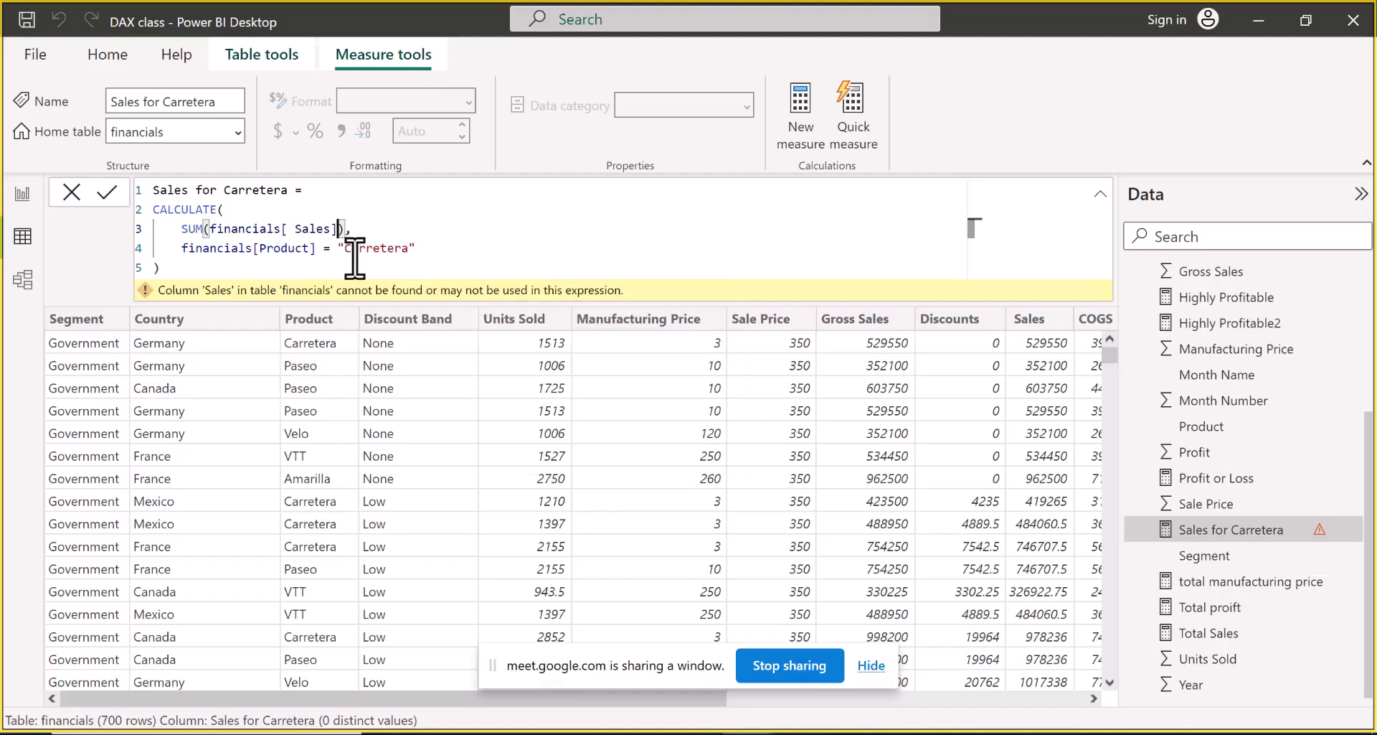
click(354, 233)
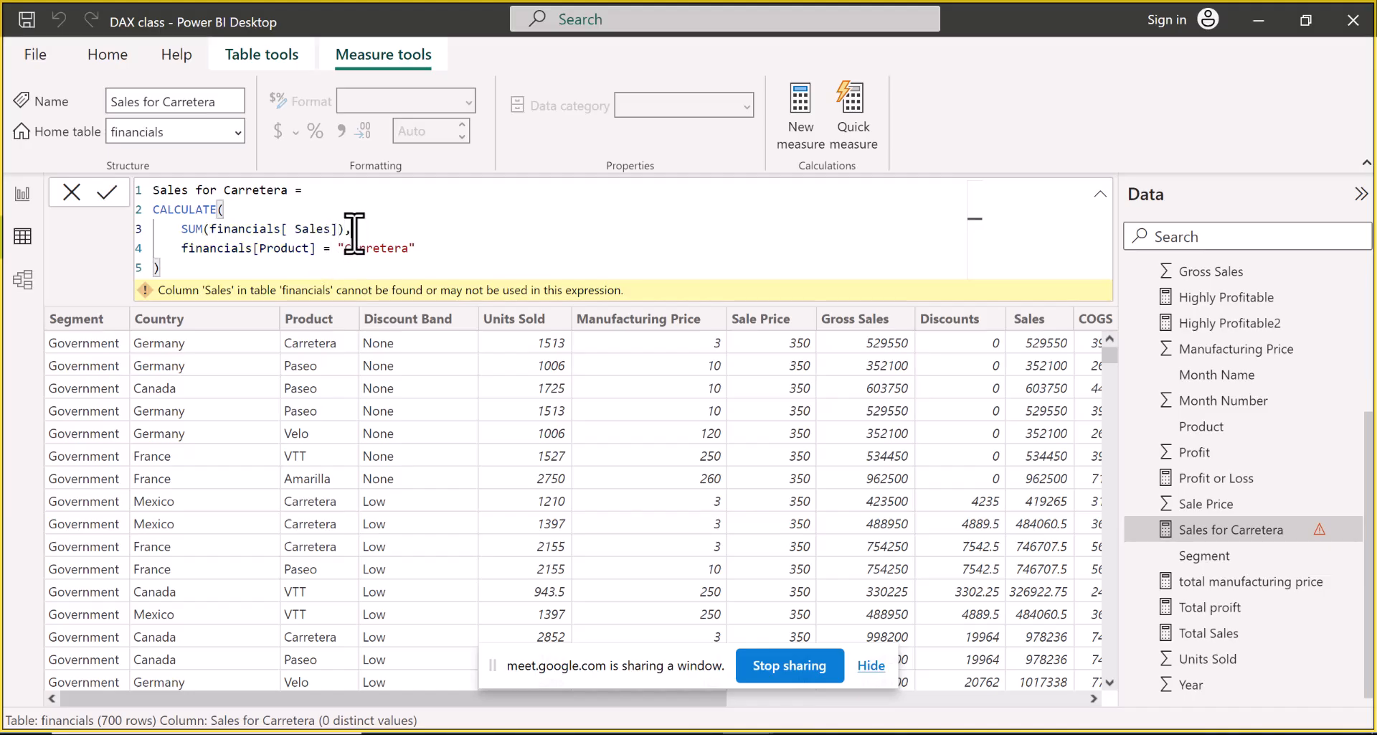
click(109, 191)
click(109, 194)
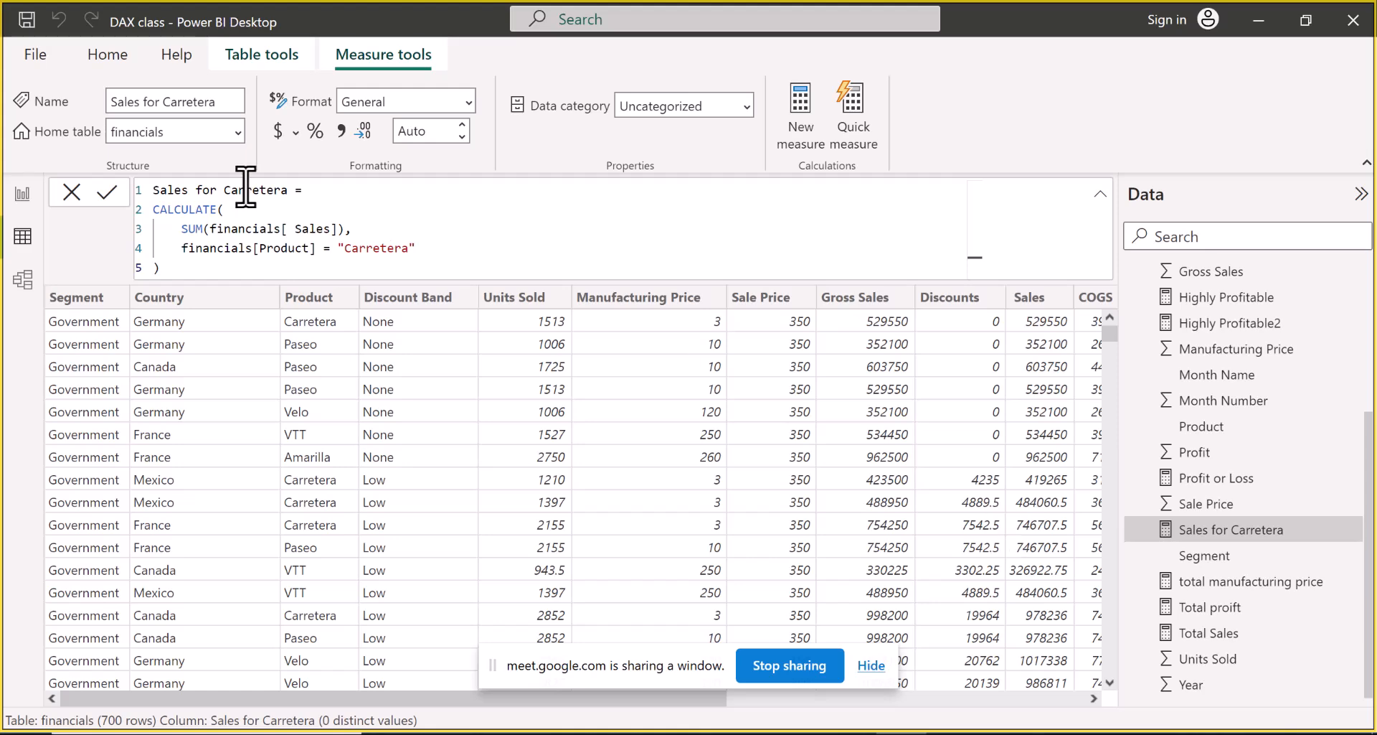
click(70, 193)
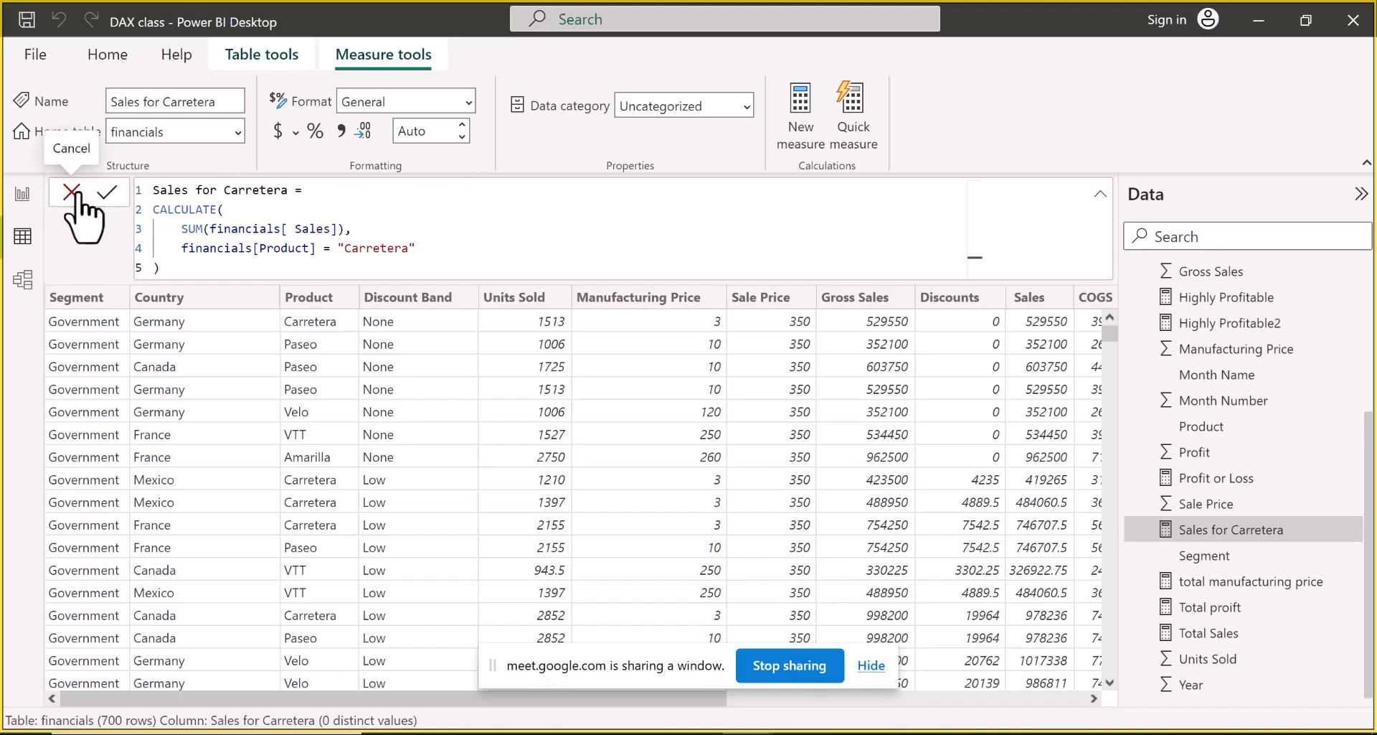
click(71, 194)
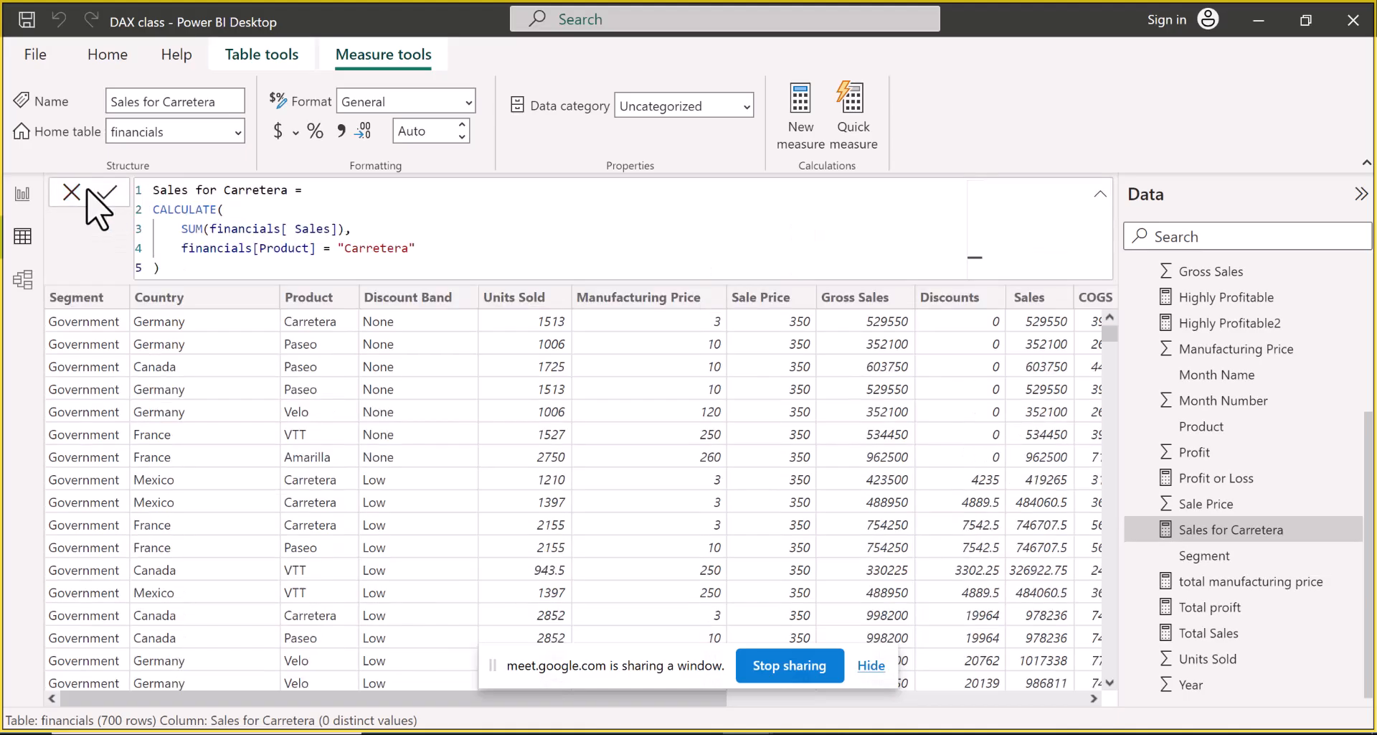
click(62, 198)
click(62, 195)
click(62, 196)
click(64, 197)
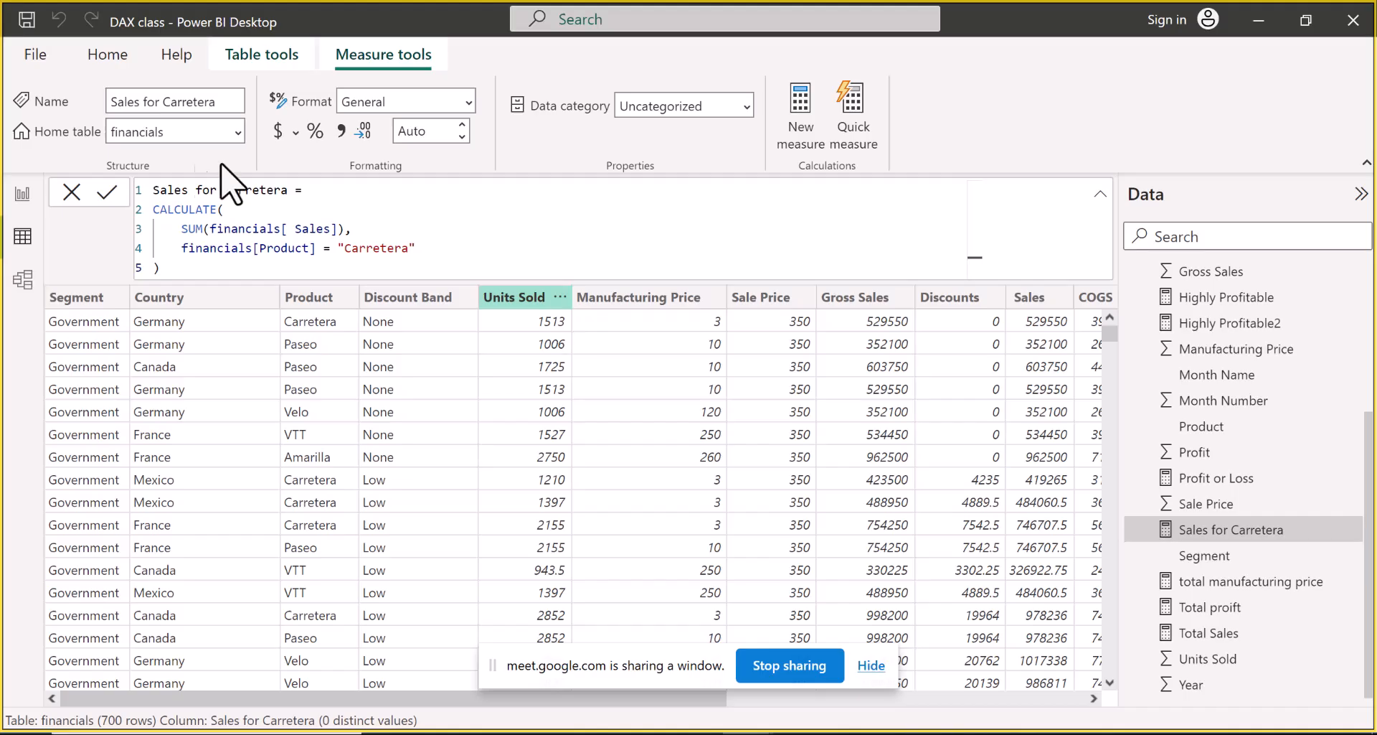
click(72, 198)
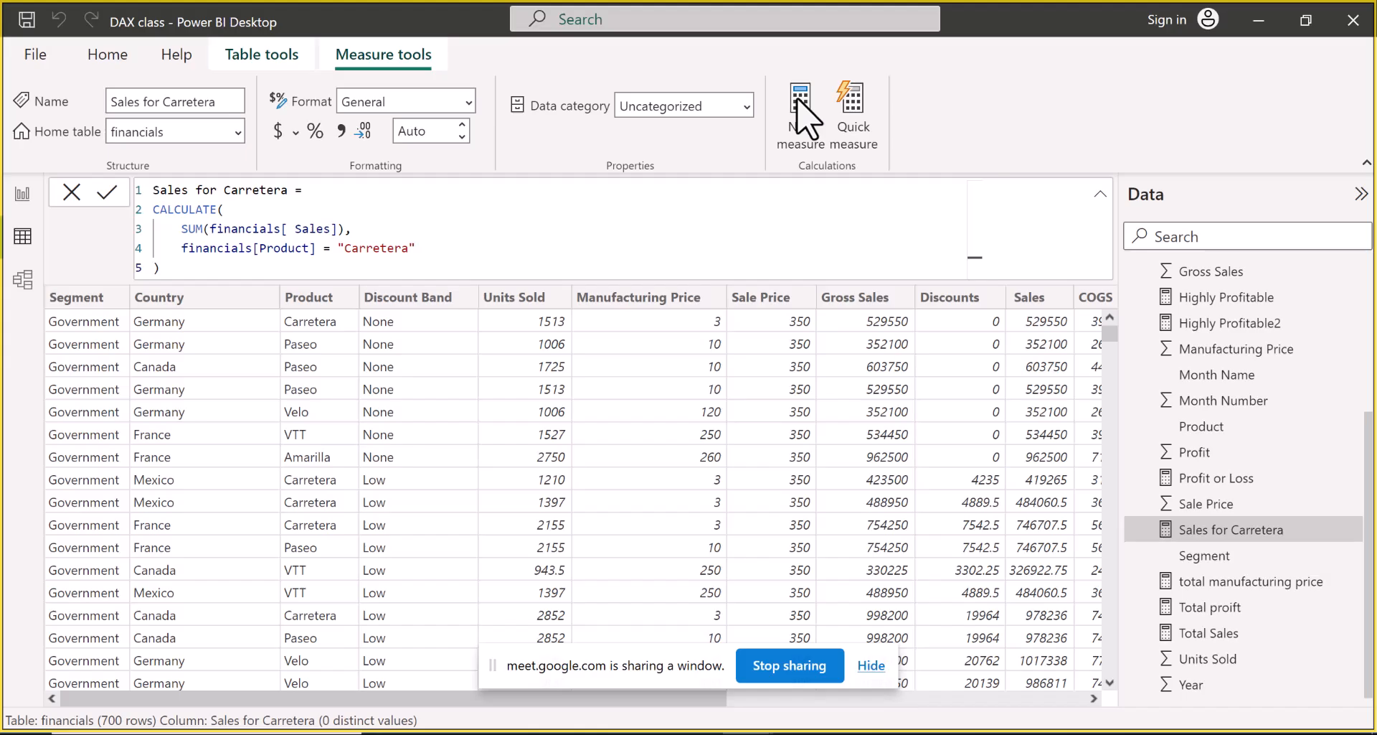
Start a new measure with the formula Average Sales = AVERAGEX(VALUES(Sales[Category]), CALCULATE(SUM(Sales[Revenue])))
click(802, 115)
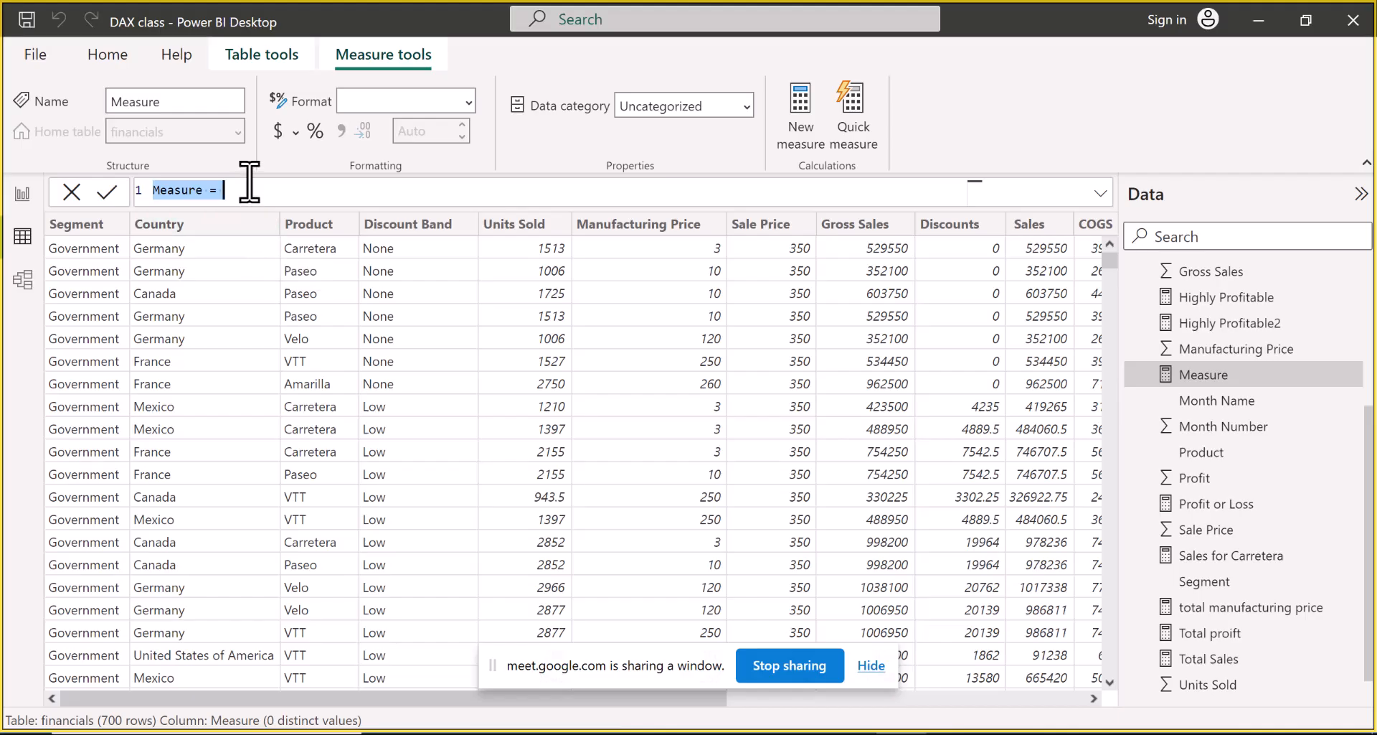
key(alt+Tab)
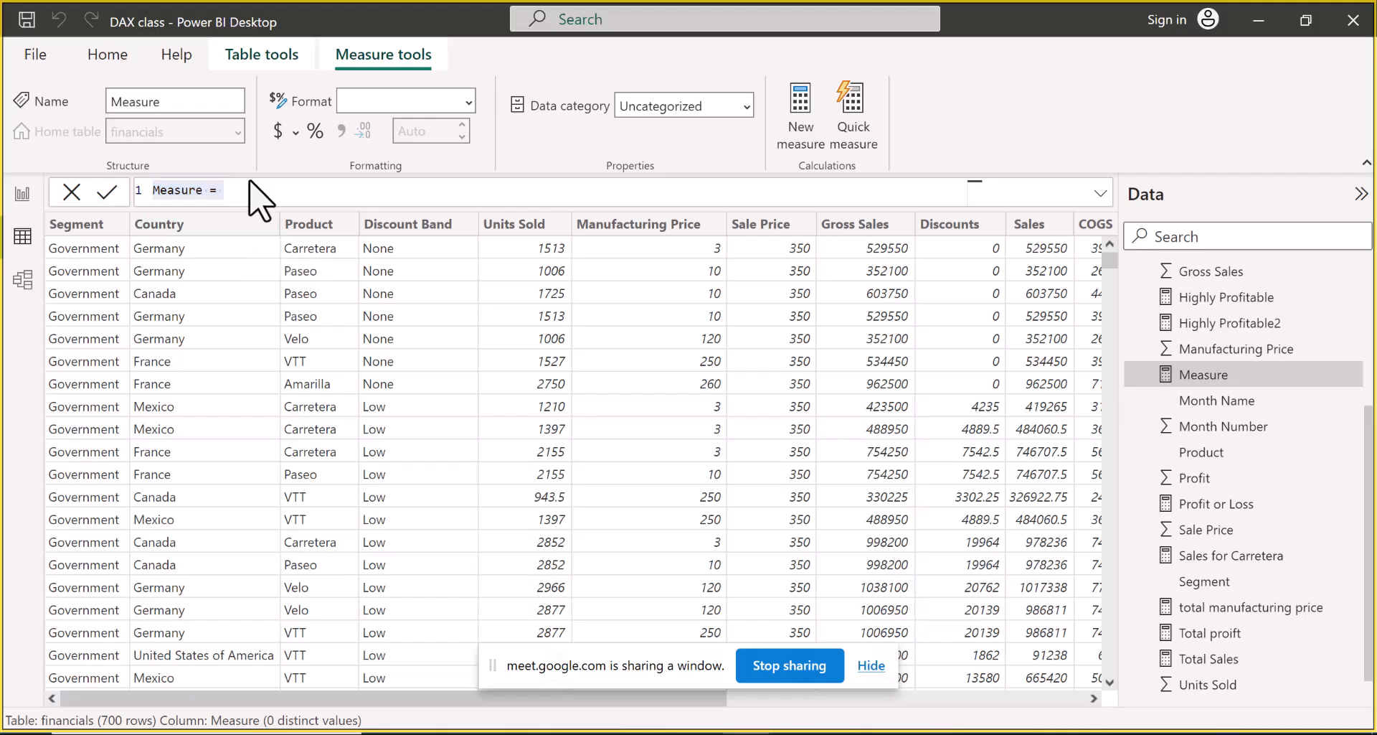
click(241, 201)
key(BackSpace)
key(BackSpace)
key(BackSpace)
key(BackSpace)
key(BackSpace)
key(BackSpace)
key(BackSpace)
key(BackSpace)
key(BackSpace)
key(BackSpace)
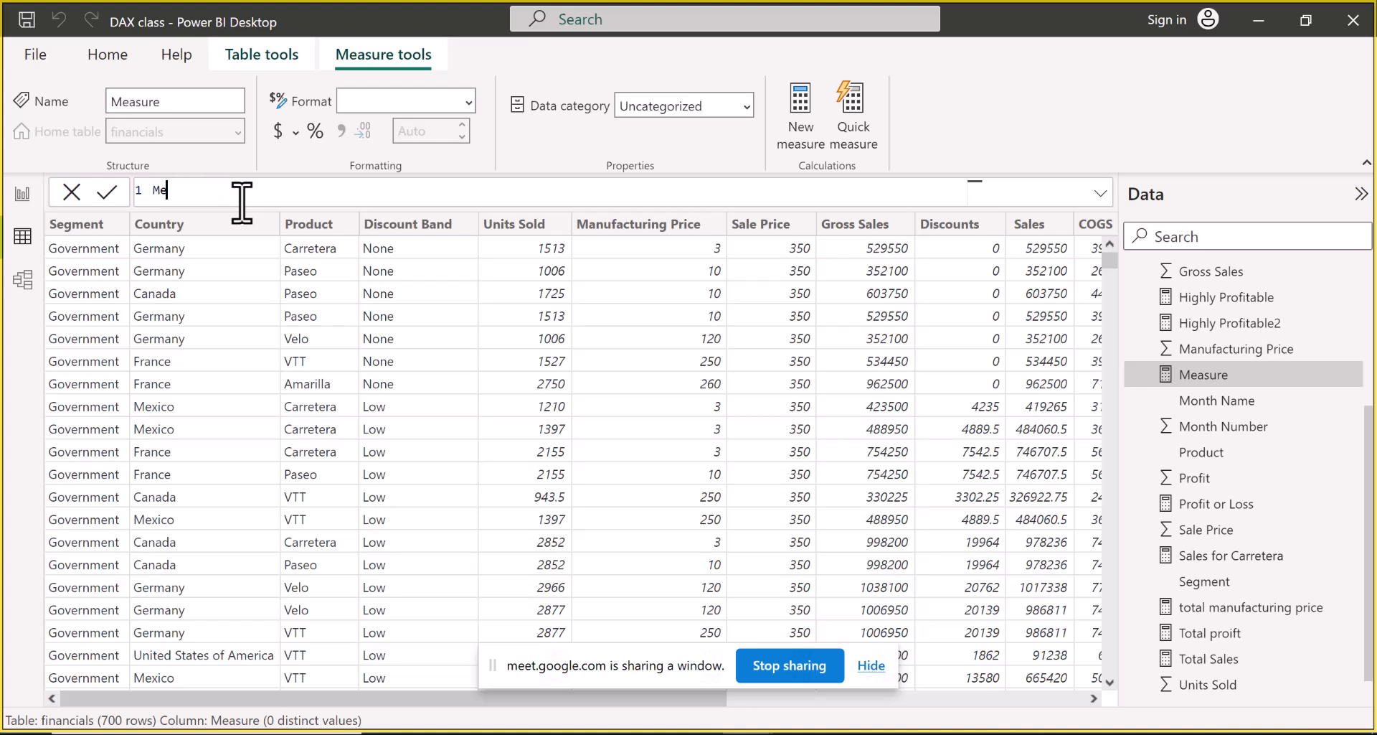
text(Average Sales = AVERAGEX(     VALUES(Sales[Category]),     CALCULATE(SUM(Sales[Revenue])) ))
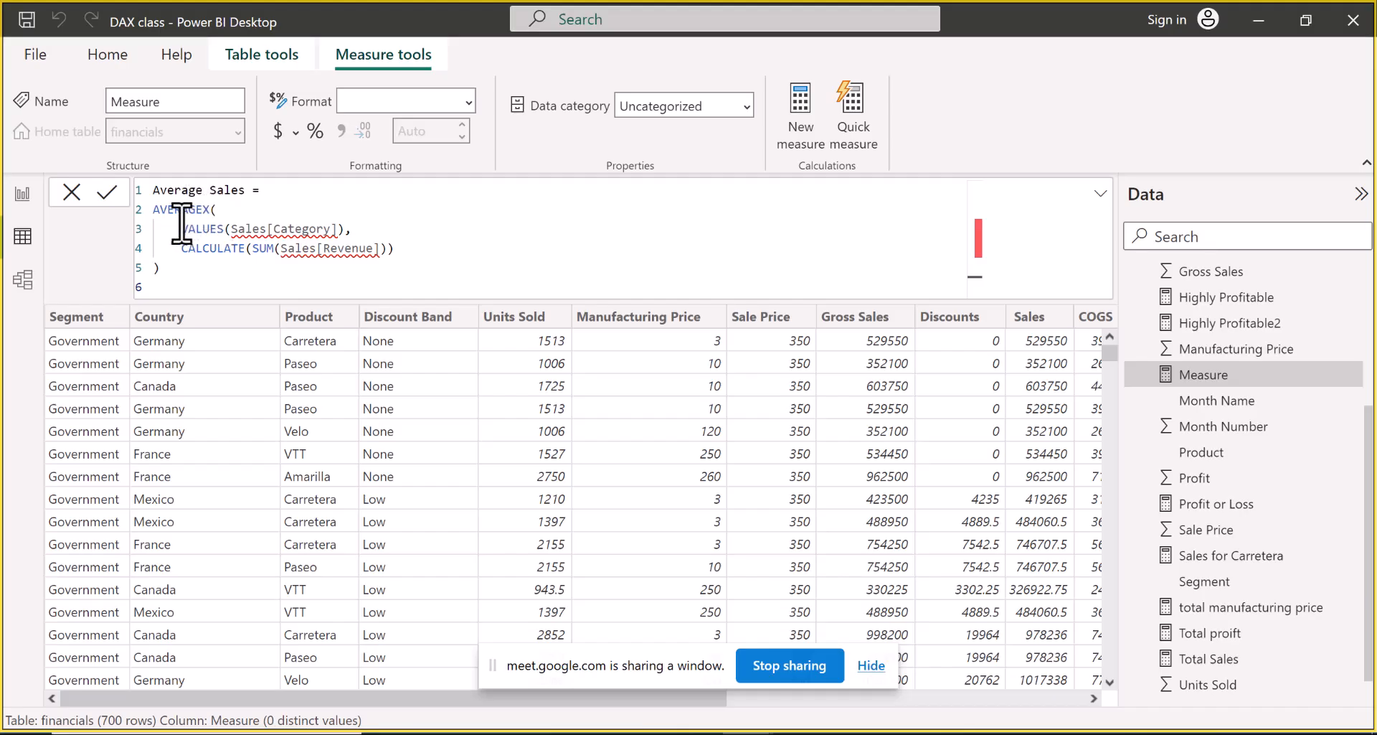
drag(182, 228, 401, 246)
key(ctrl+c)
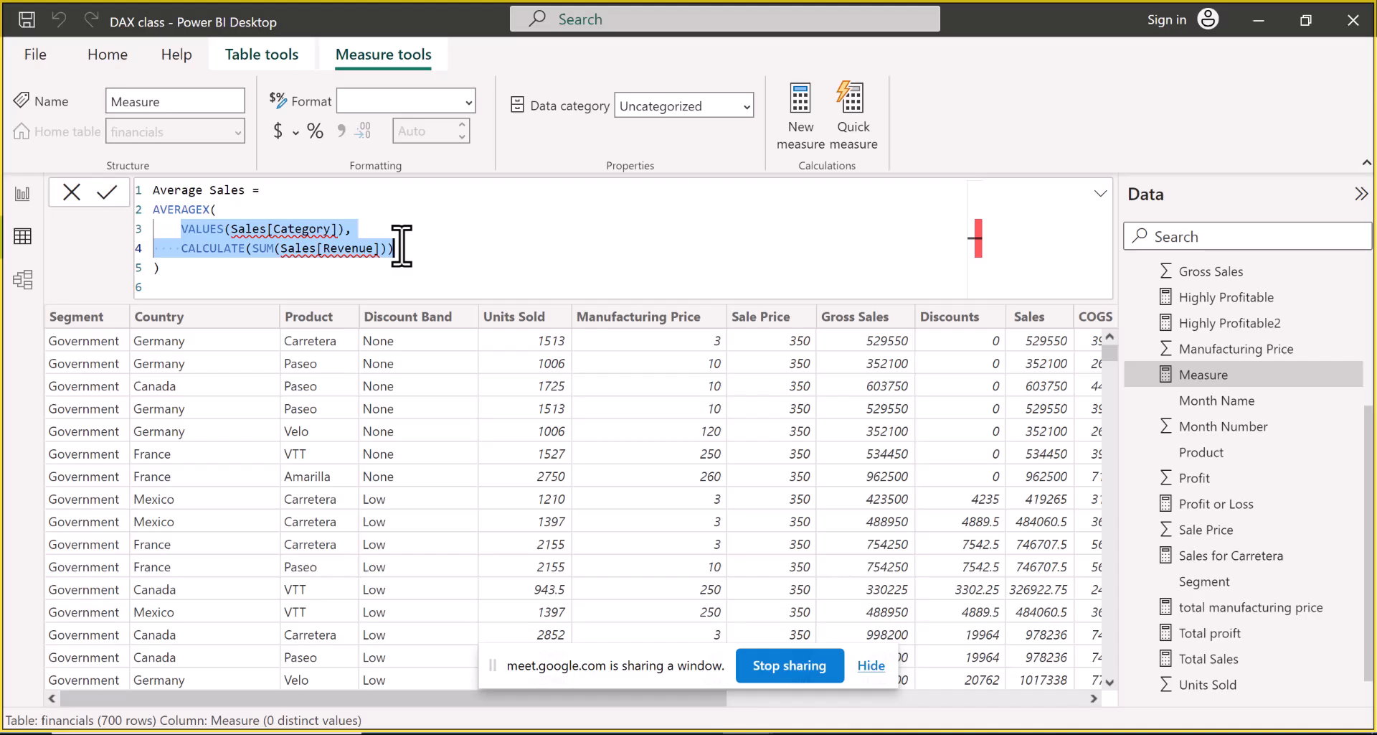
key(BackSpace)
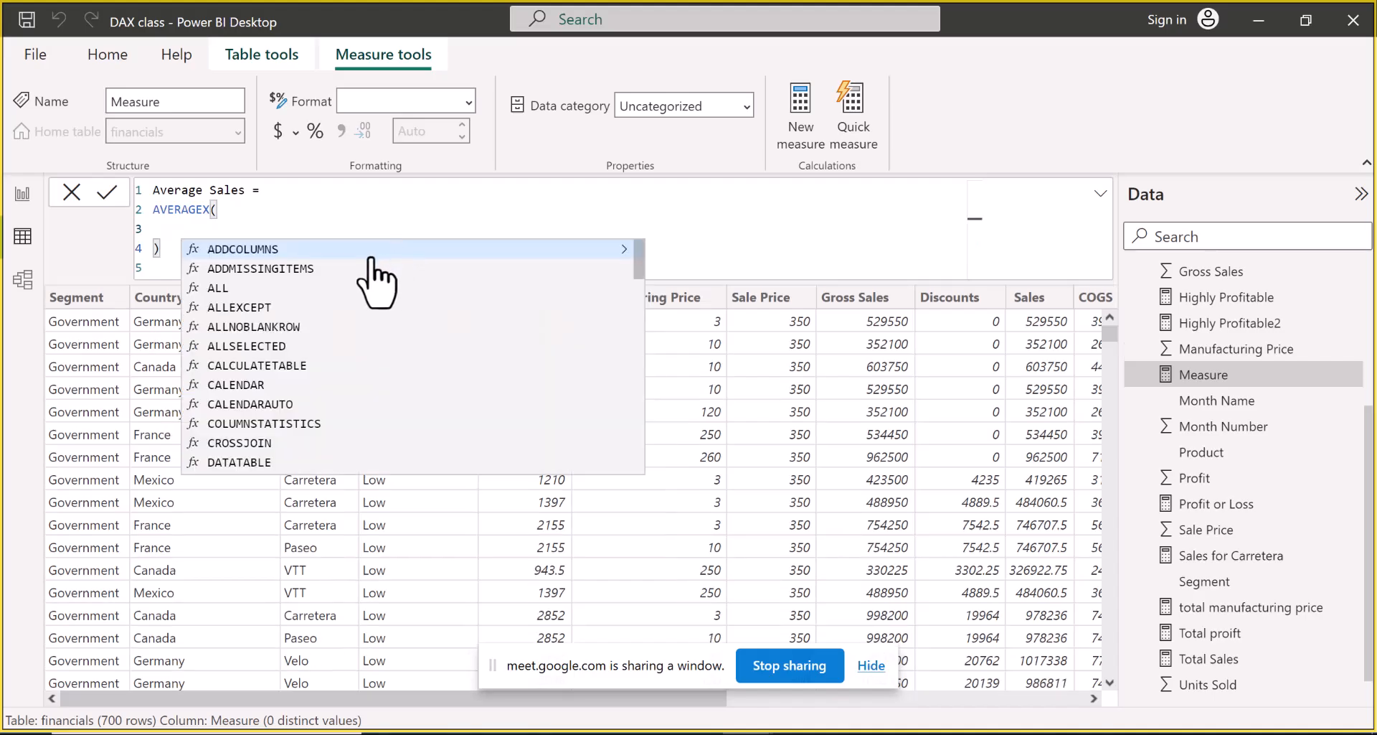
text(finan)
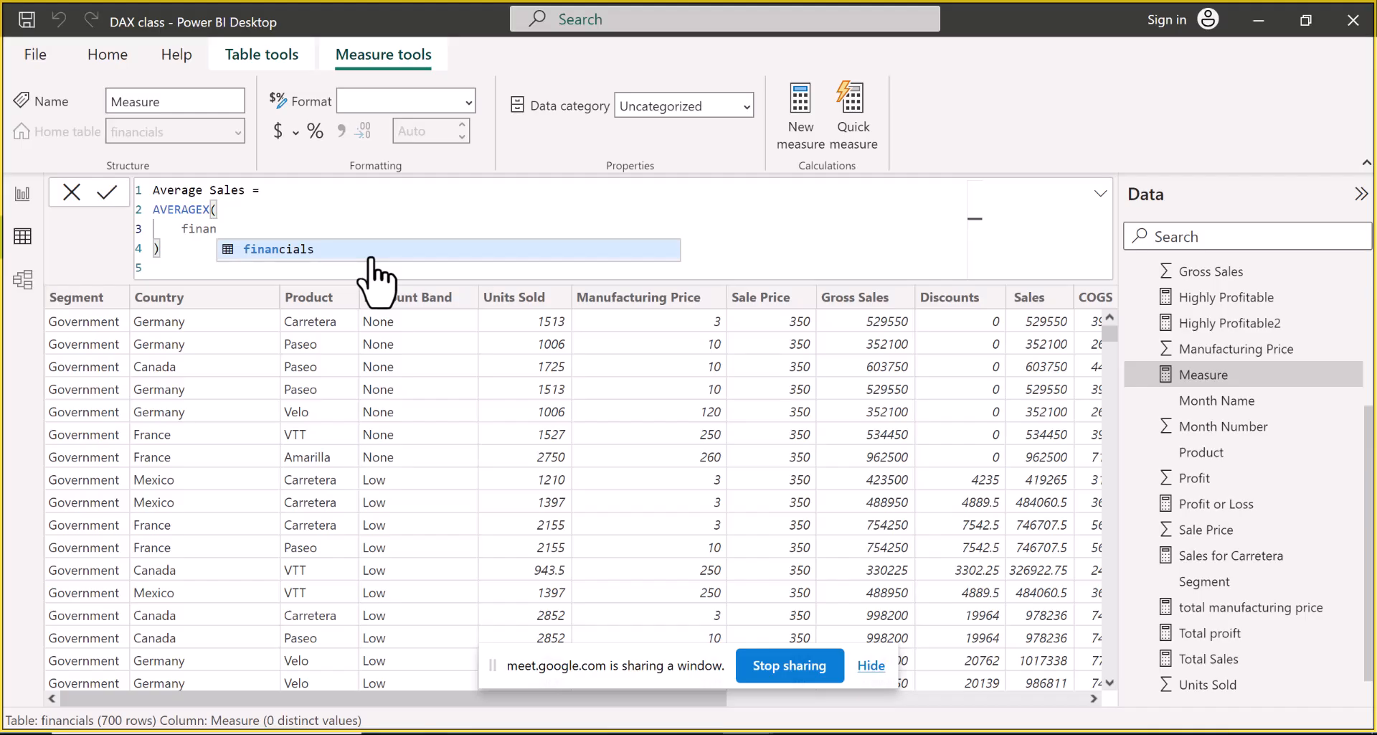
text(cials)
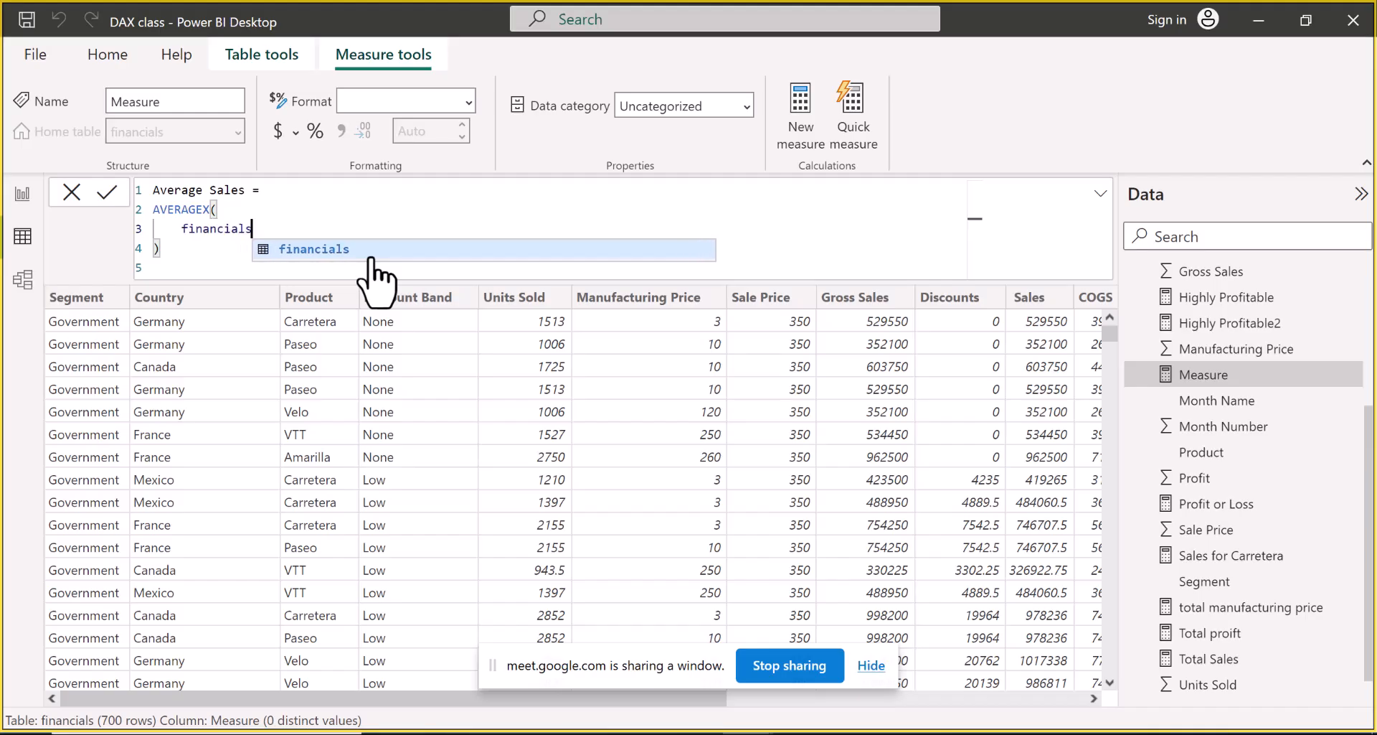
text([)
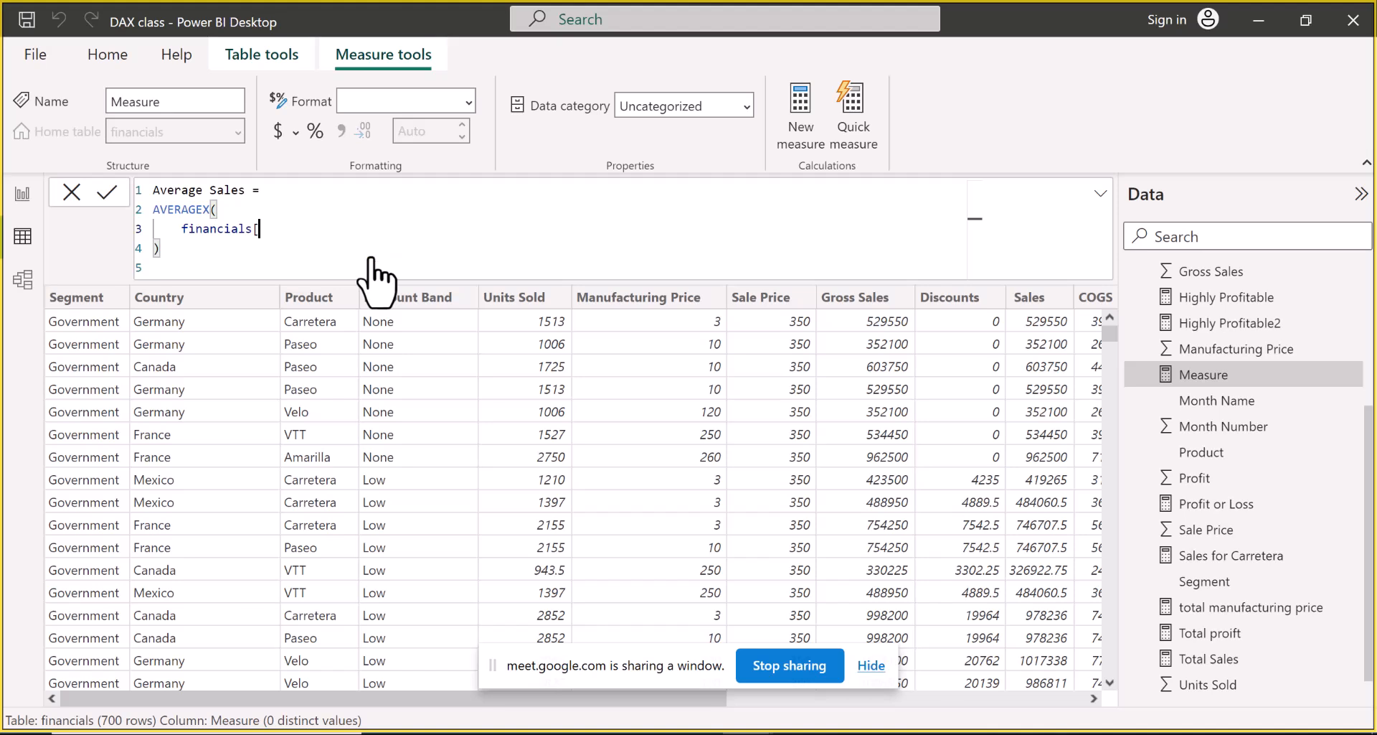
key(BackSpace)
key(BackSpace)
key(BackSpace)
key(BackSpace)
key(BackSpace)
key(BackSpace)
key(BackSpace)
key(BackSpace)
key(BackSpace)
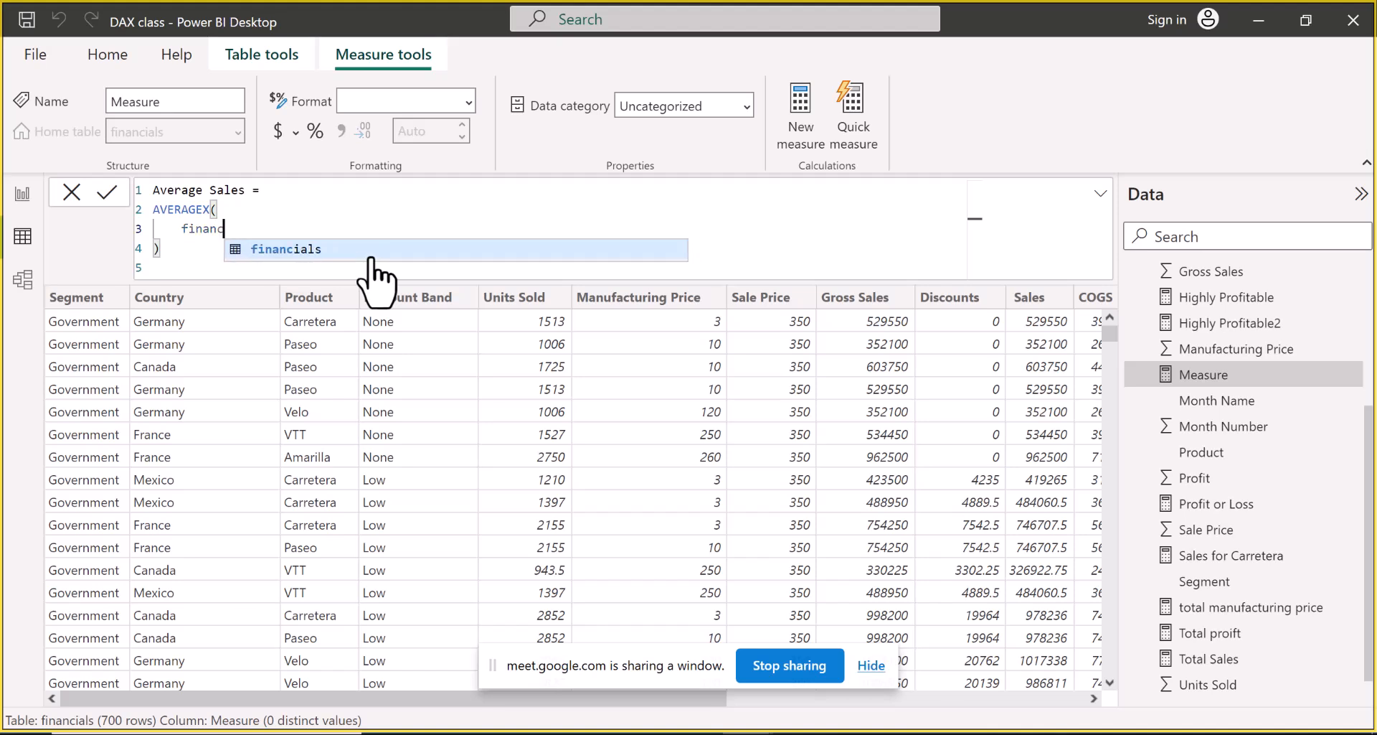
key(BackSpace)
key(BackSpace)
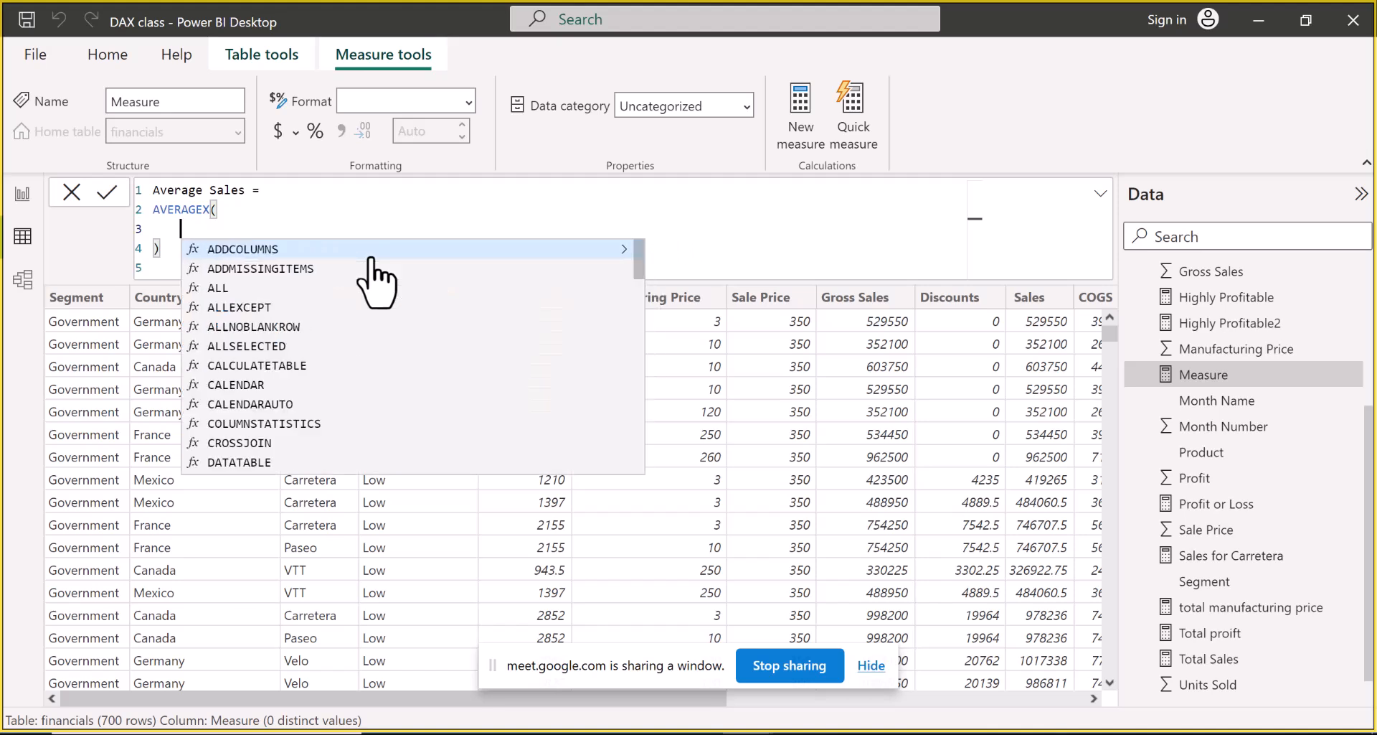
key(ctrl+v)
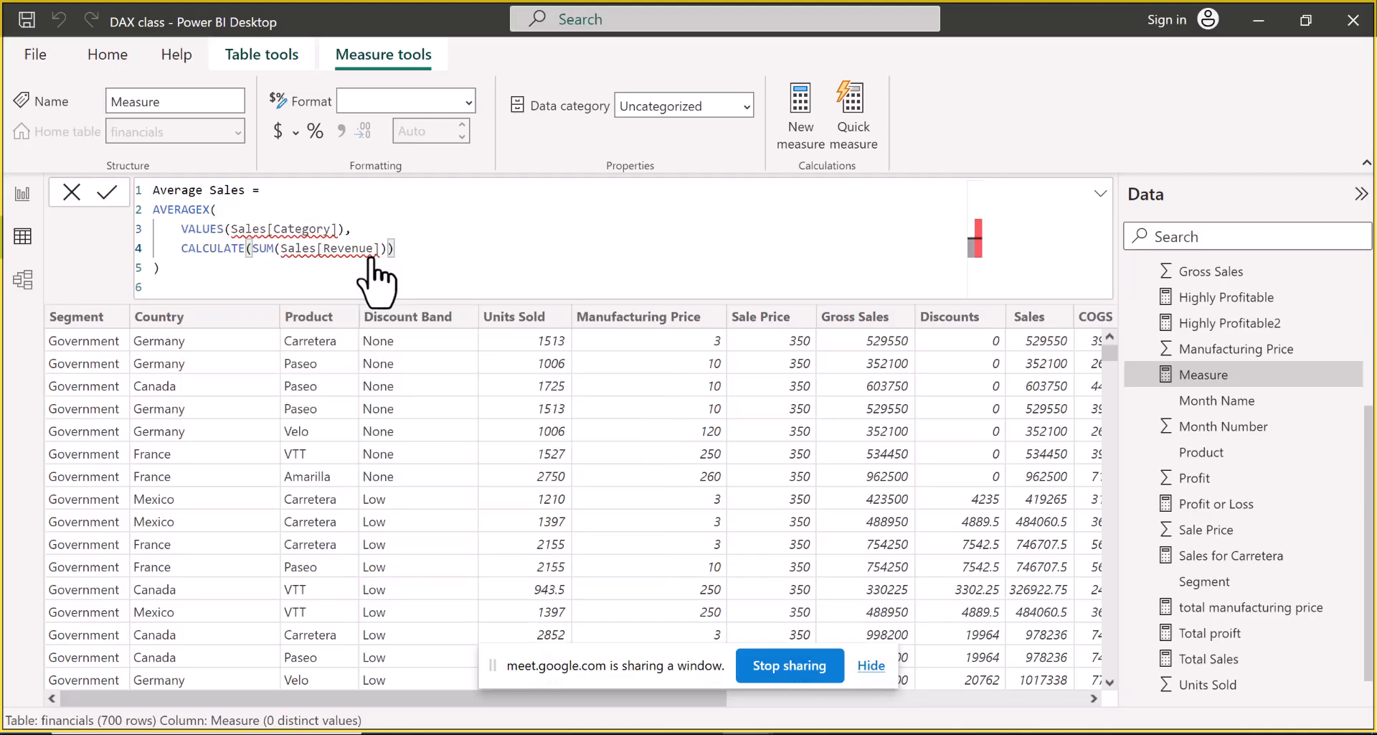
Replace Sales[Category] inside VALUES with the financials[Product] column
mouse_move(236, 231)
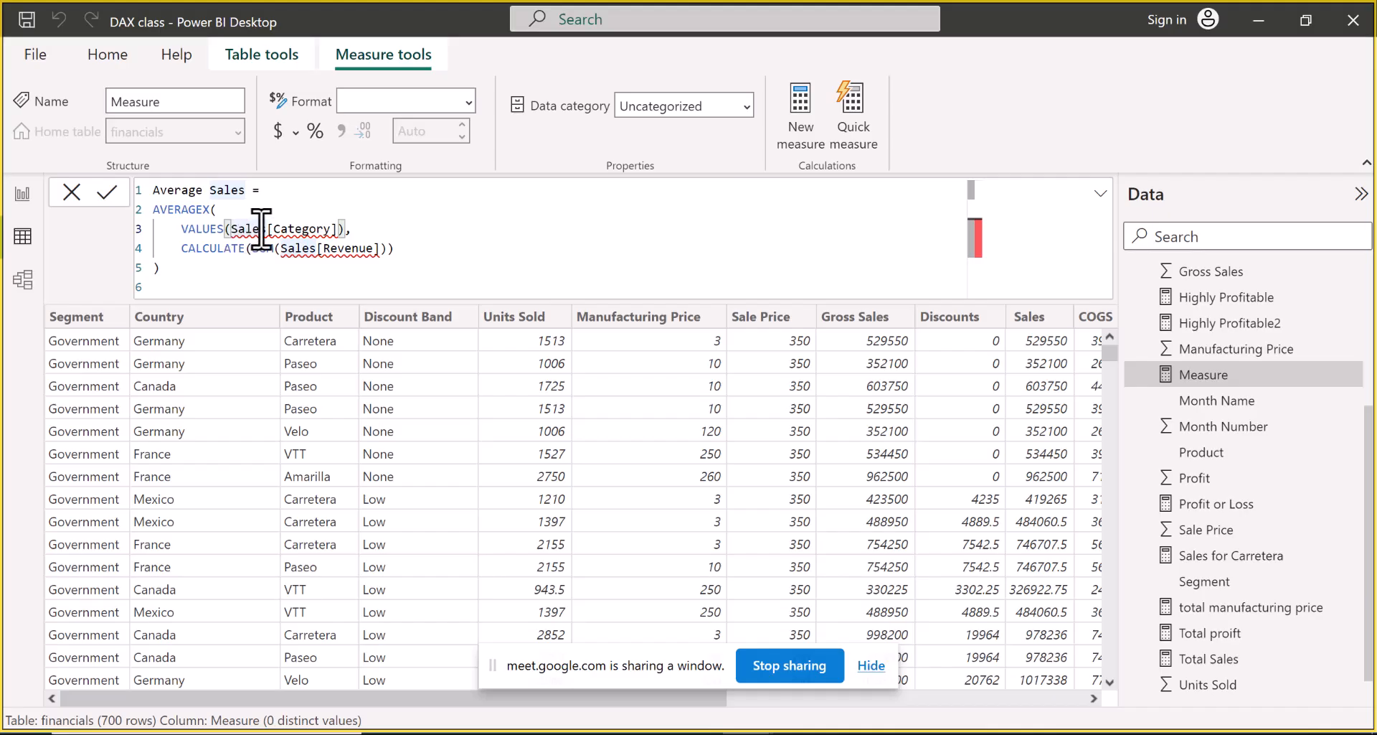
click(267, 230)
key(BackSpace)
key(BackSpace)
key(BackSpace)
key(BackSpace)
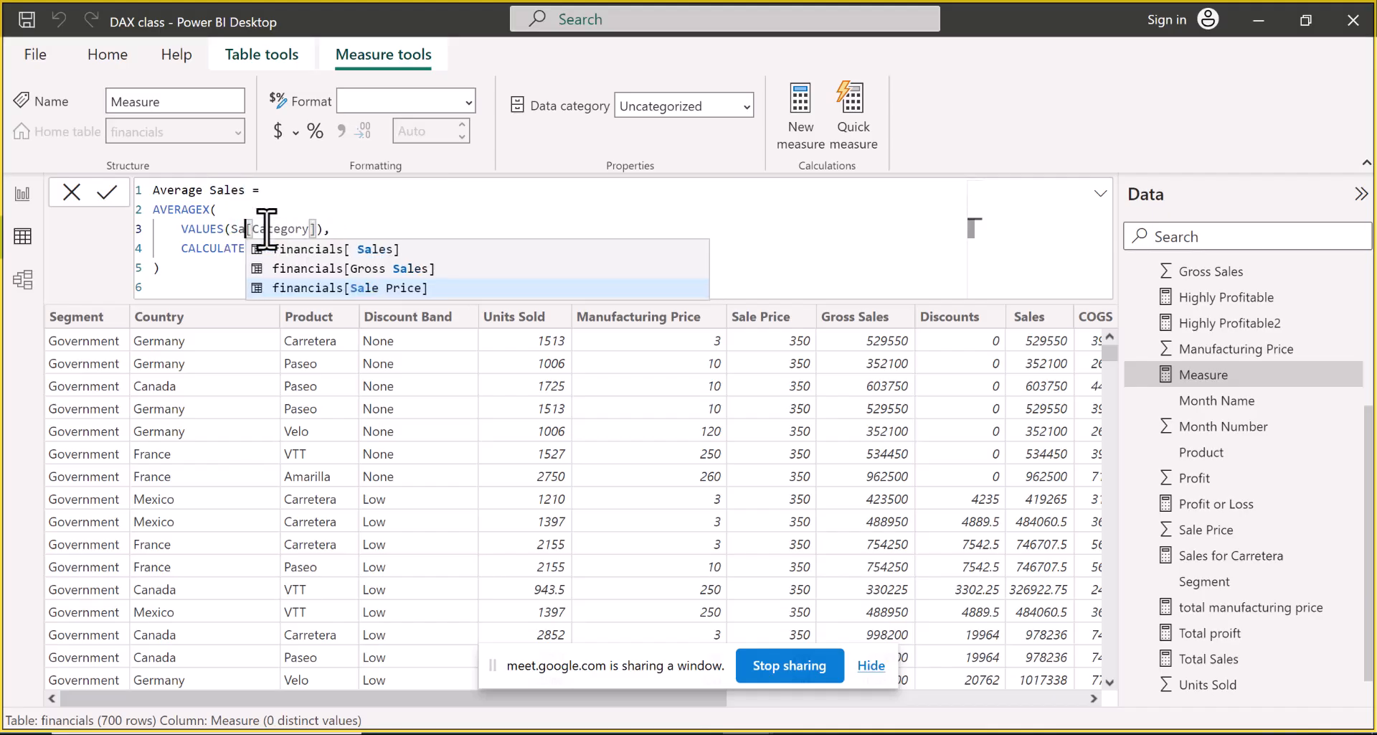
click(307, 228)
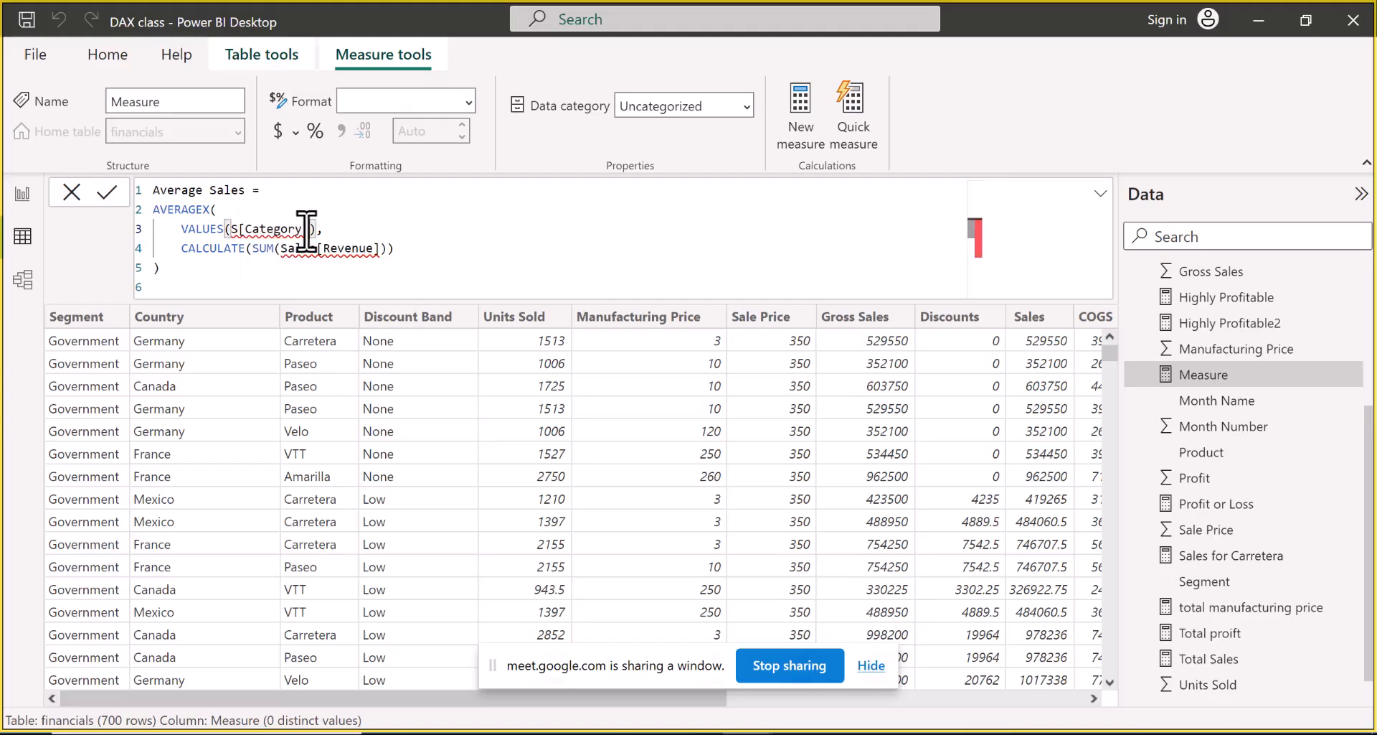
key(BackSpace)
key(BackSpace)
key(BackSpace)
key(BackSpace)
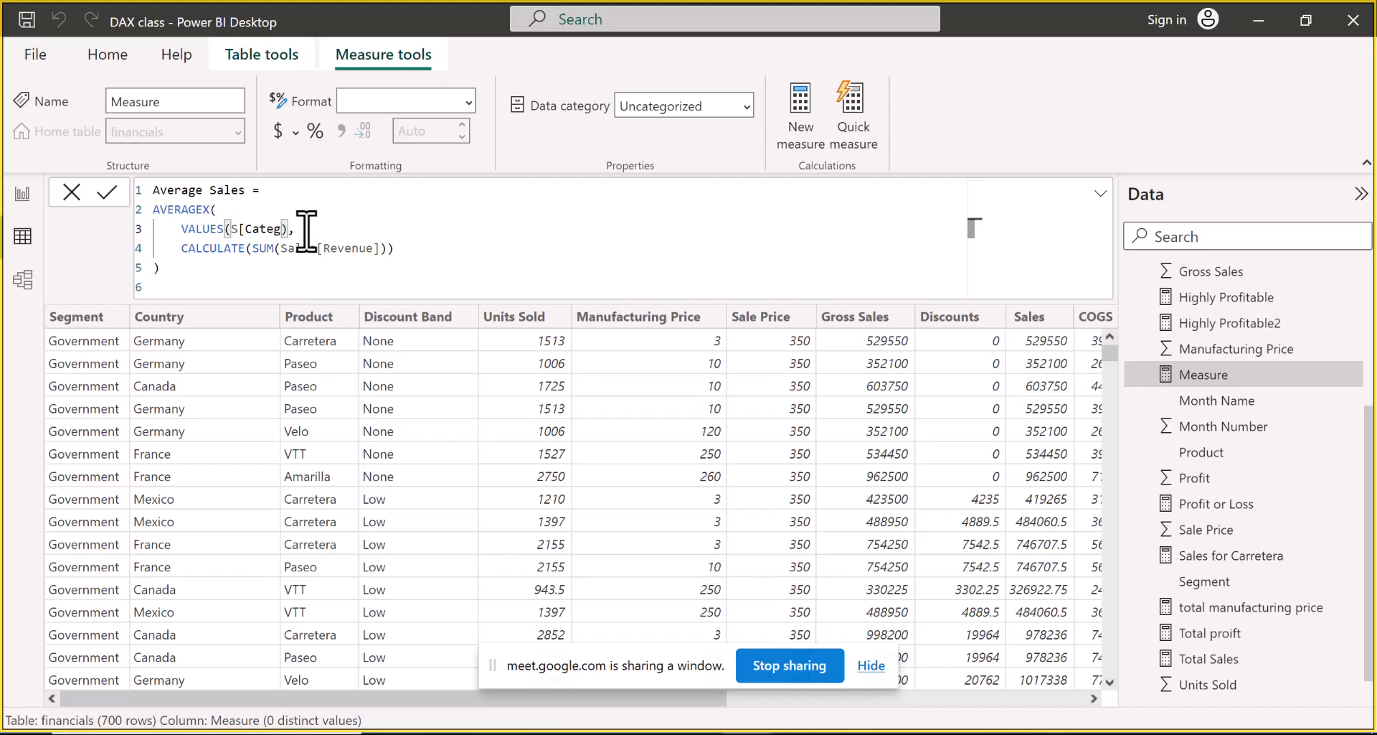
key(BackSpace)
key(BackSpace)
key(BackSpace)
key(BackSpace)
key(BackSpace)
key(BackSpace)
key(BackSpace)
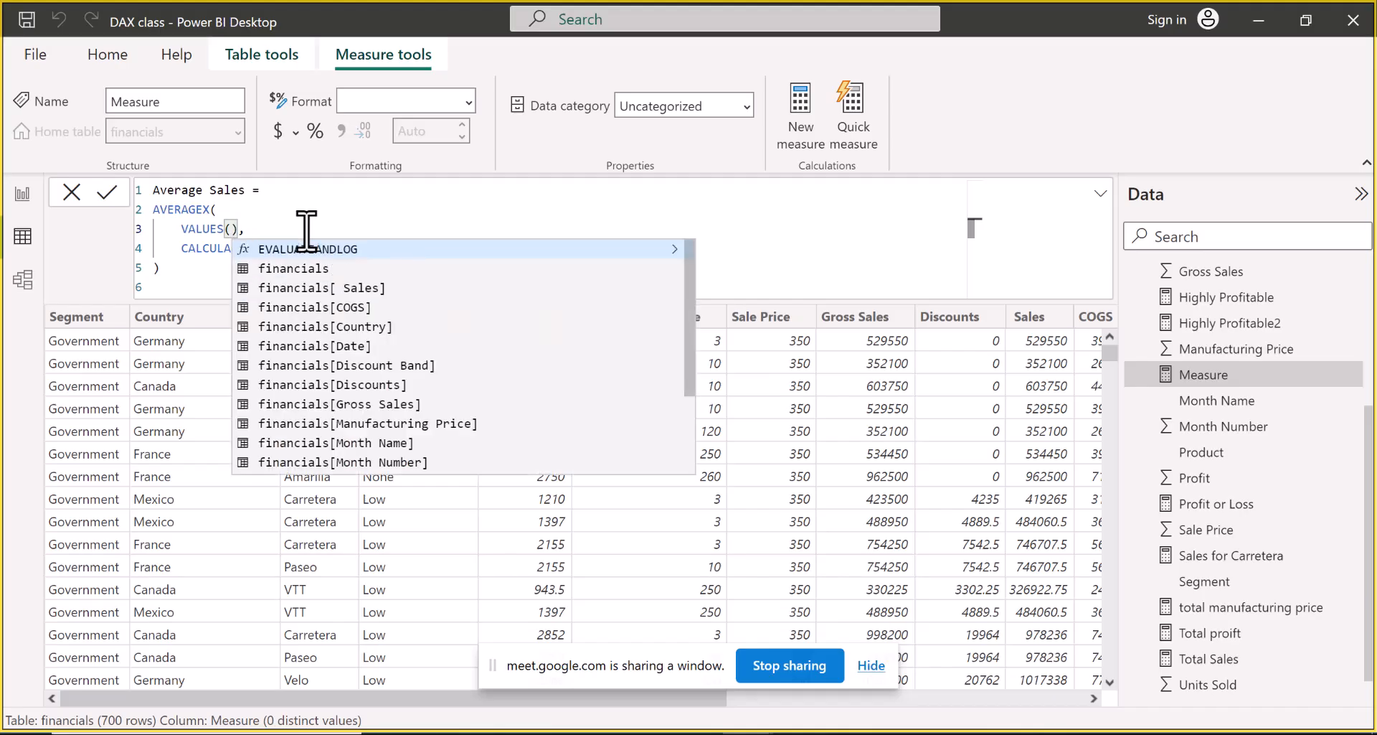
text(financi)
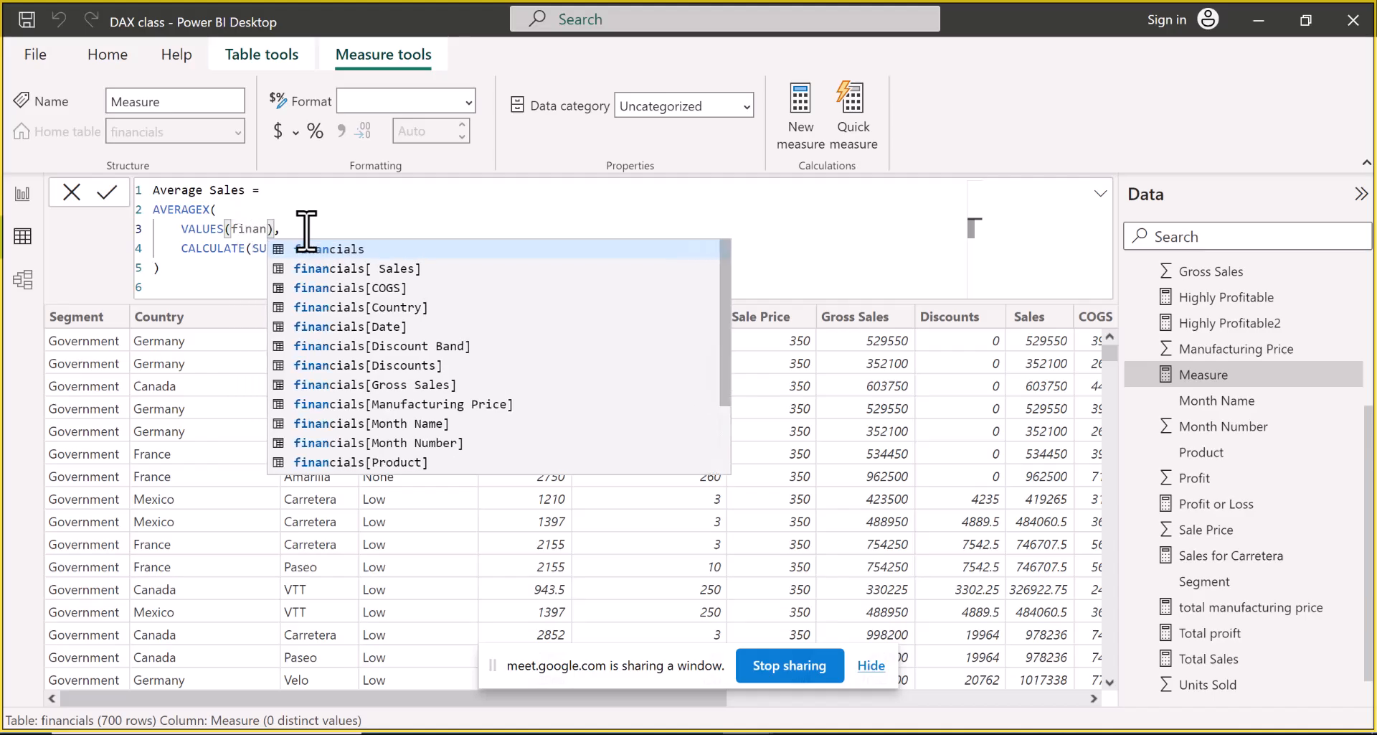
text(als)
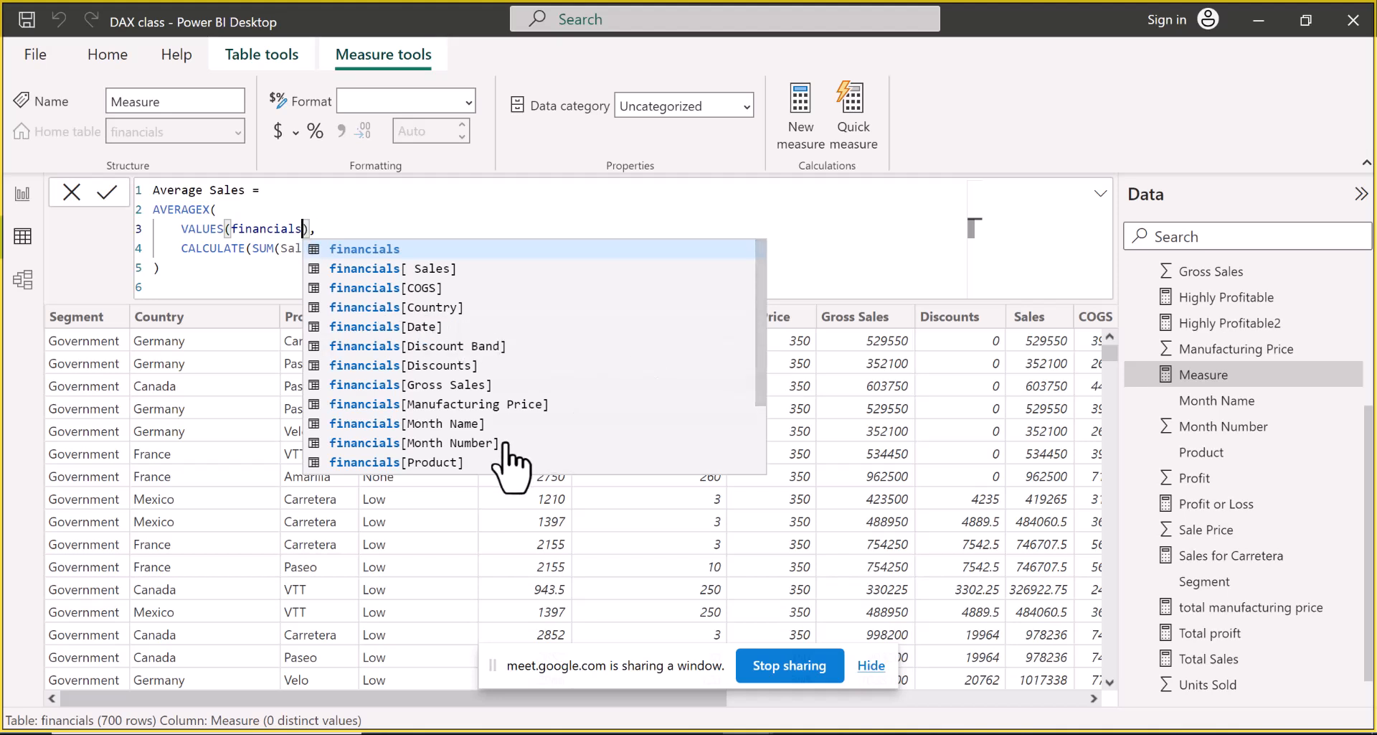
click(441, 463)
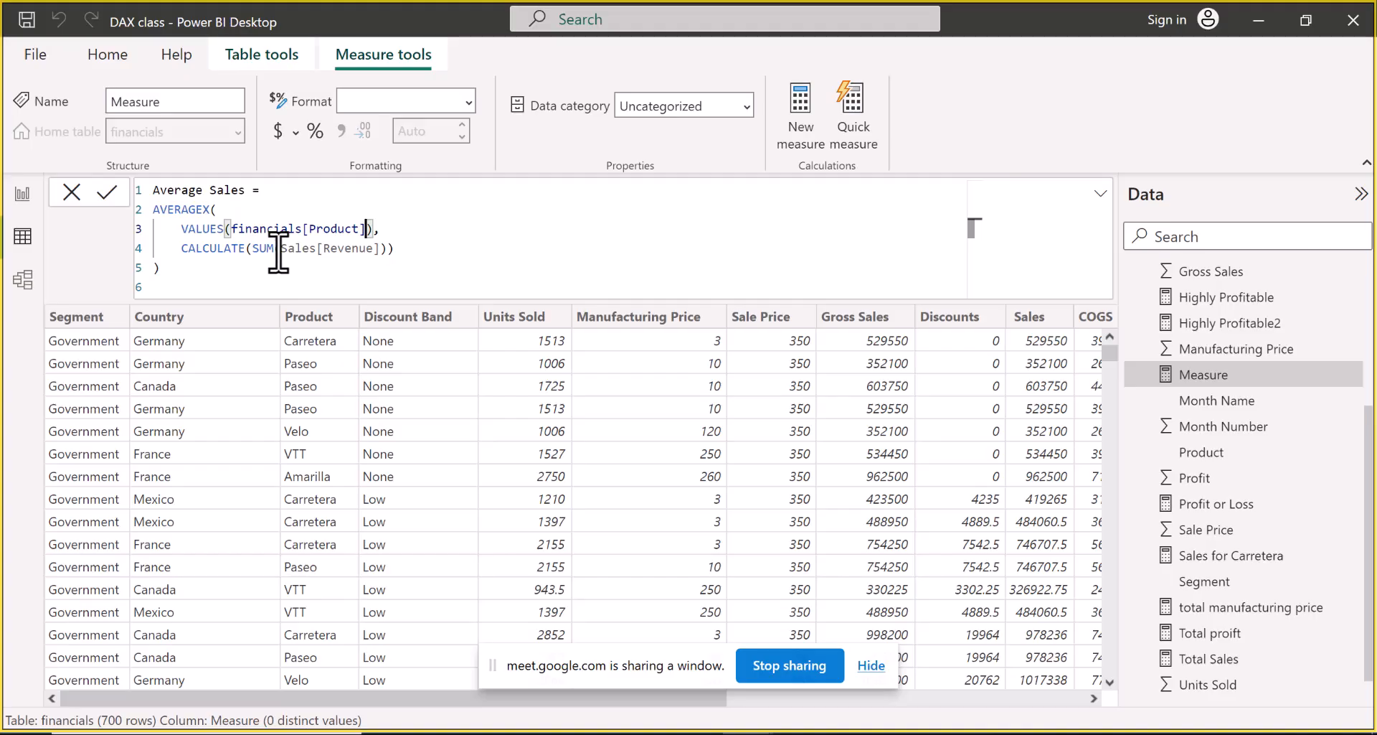
Replace Sales[Revenue] inside SUM with the financials[ Sales] column and commit the Average Sales measure
drag(279, 249, 379, 252)
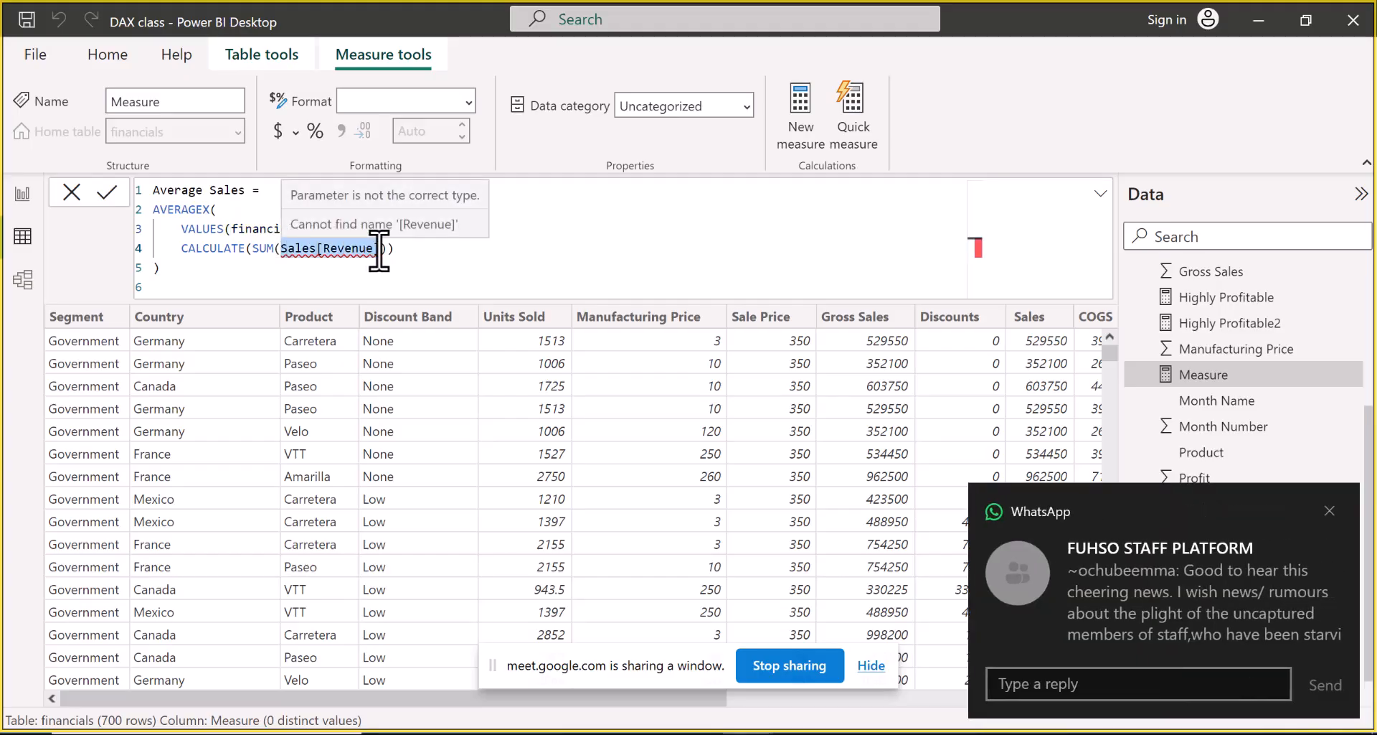
text(financ)
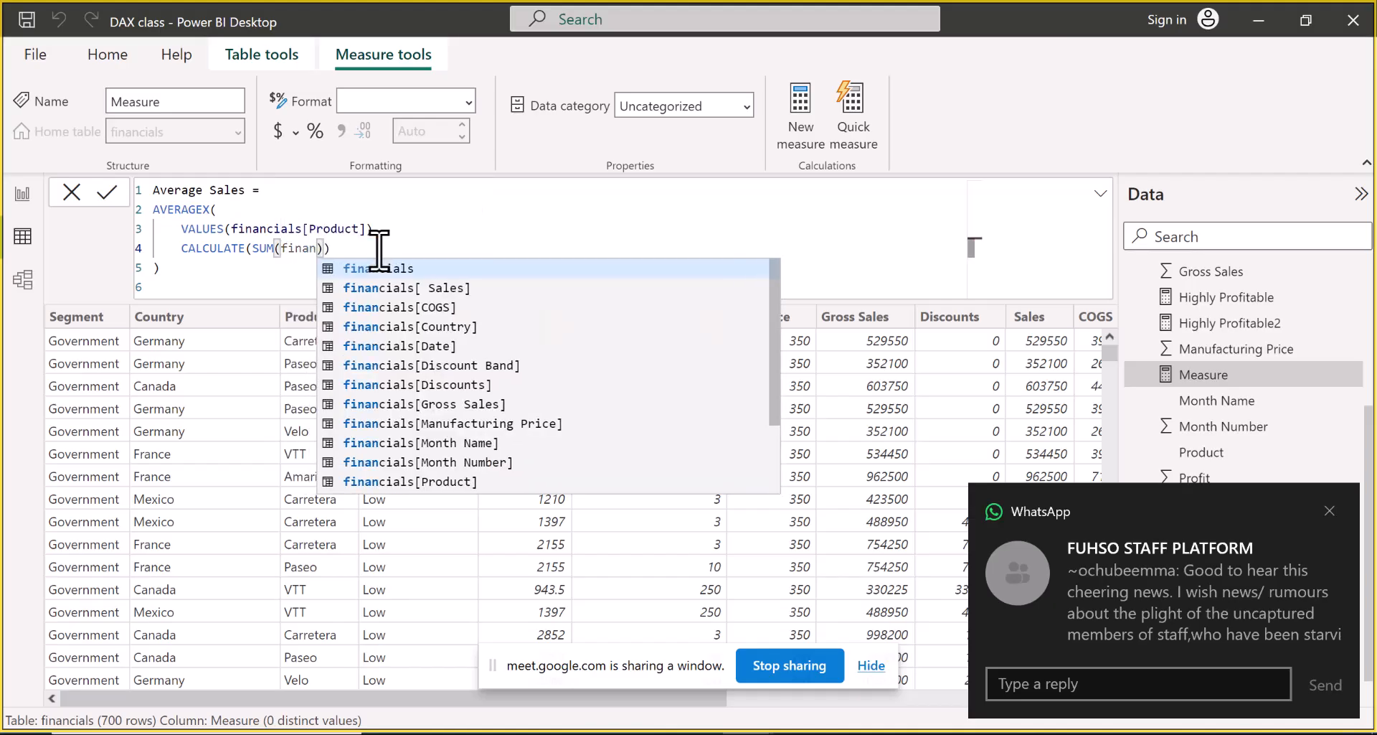
text(ials)
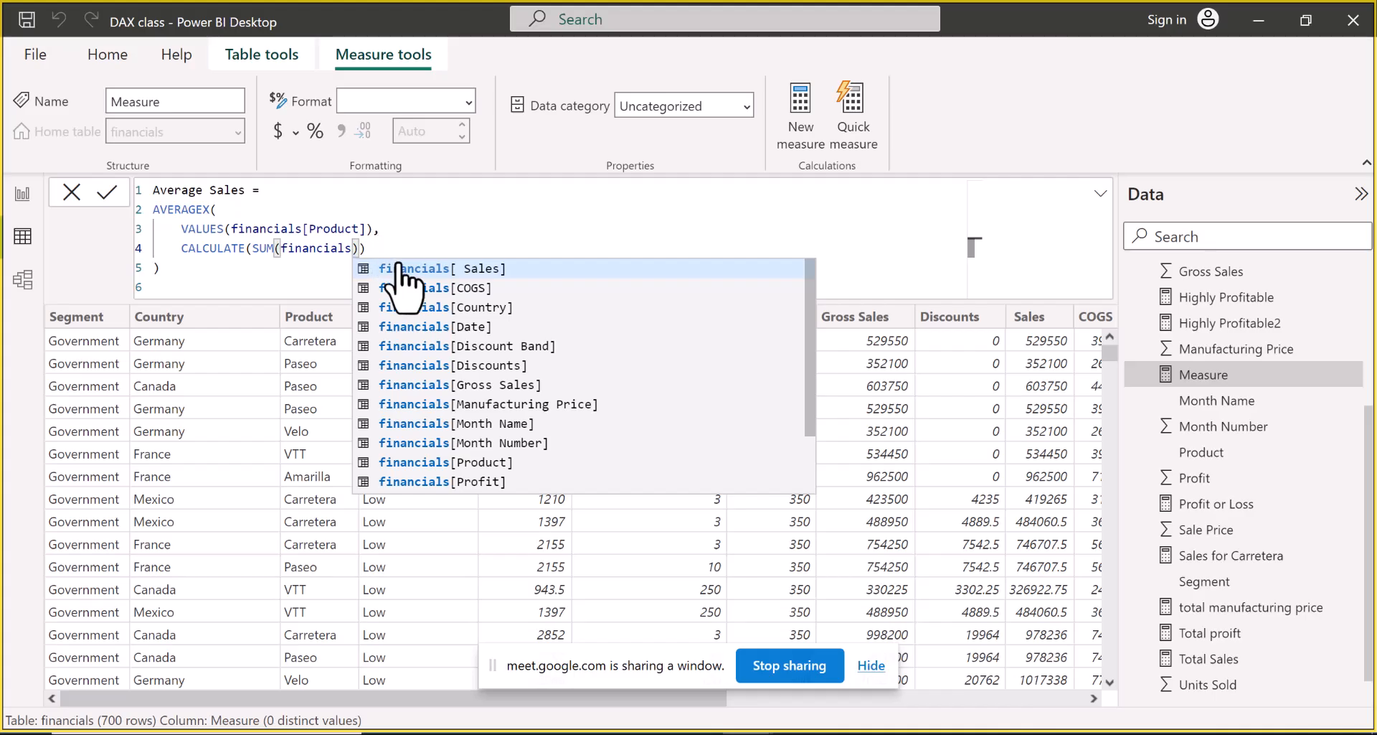
click(402, 267)
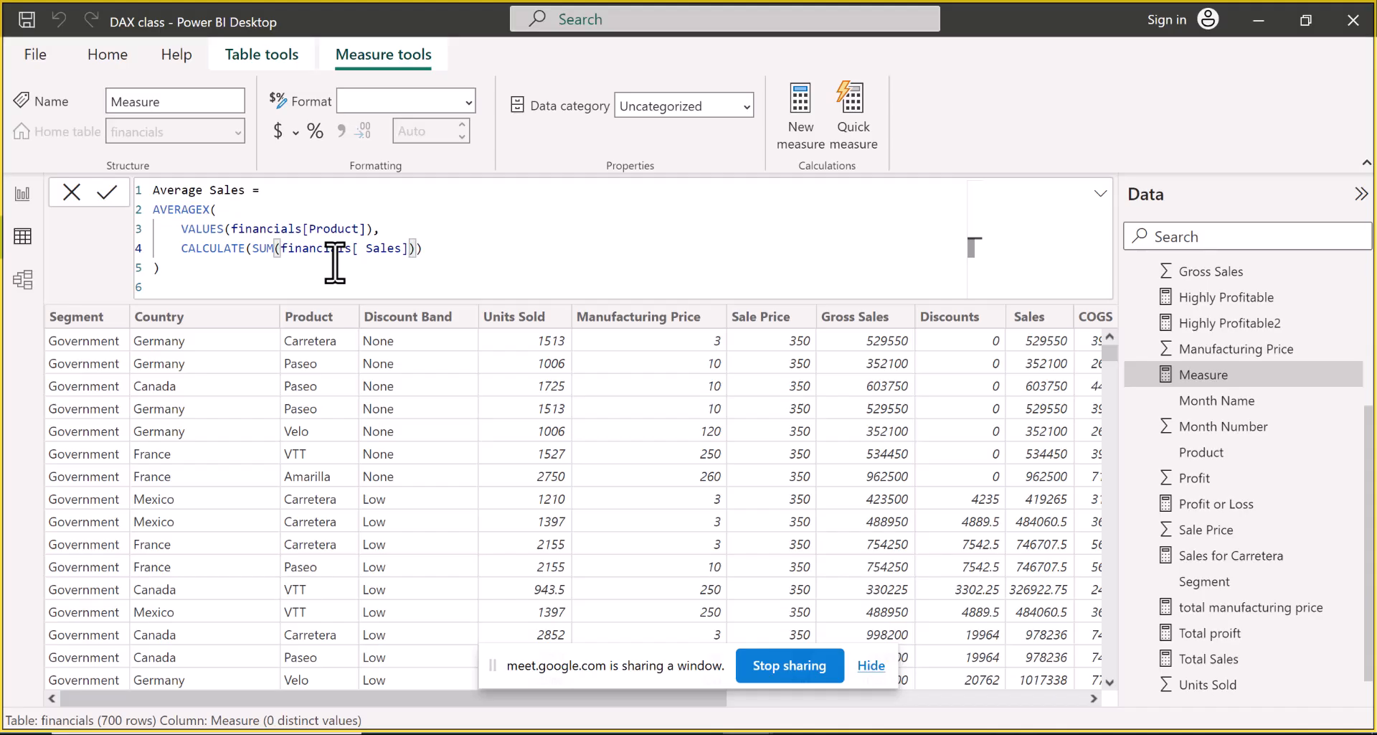
click(174, 272)
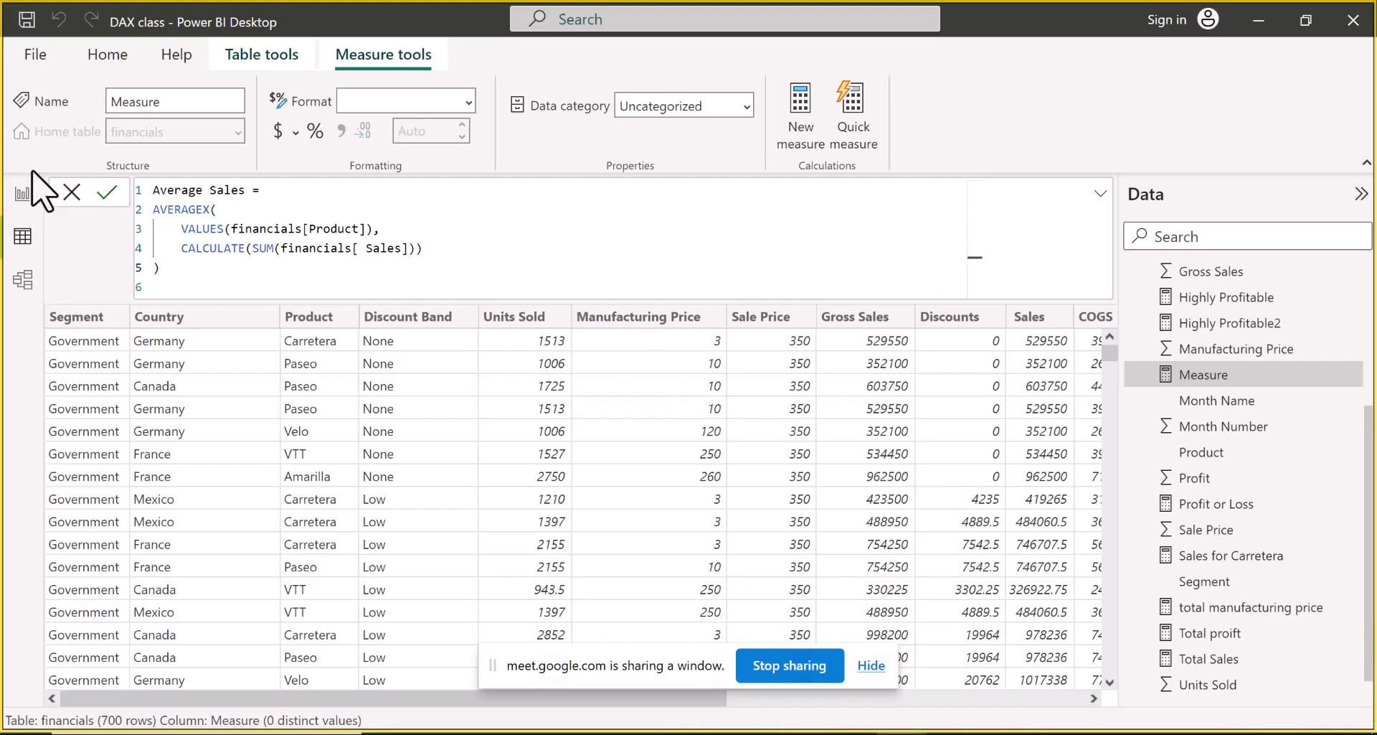
click(107, 198)
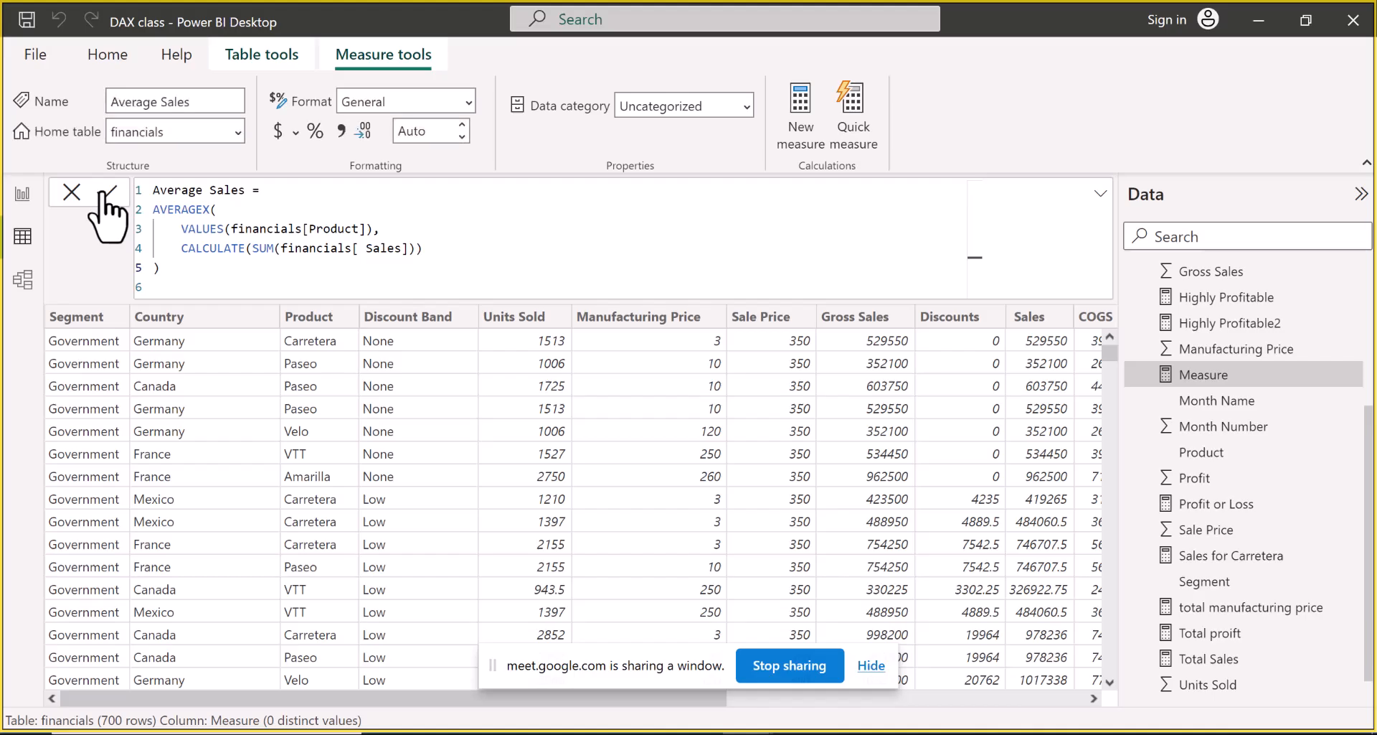